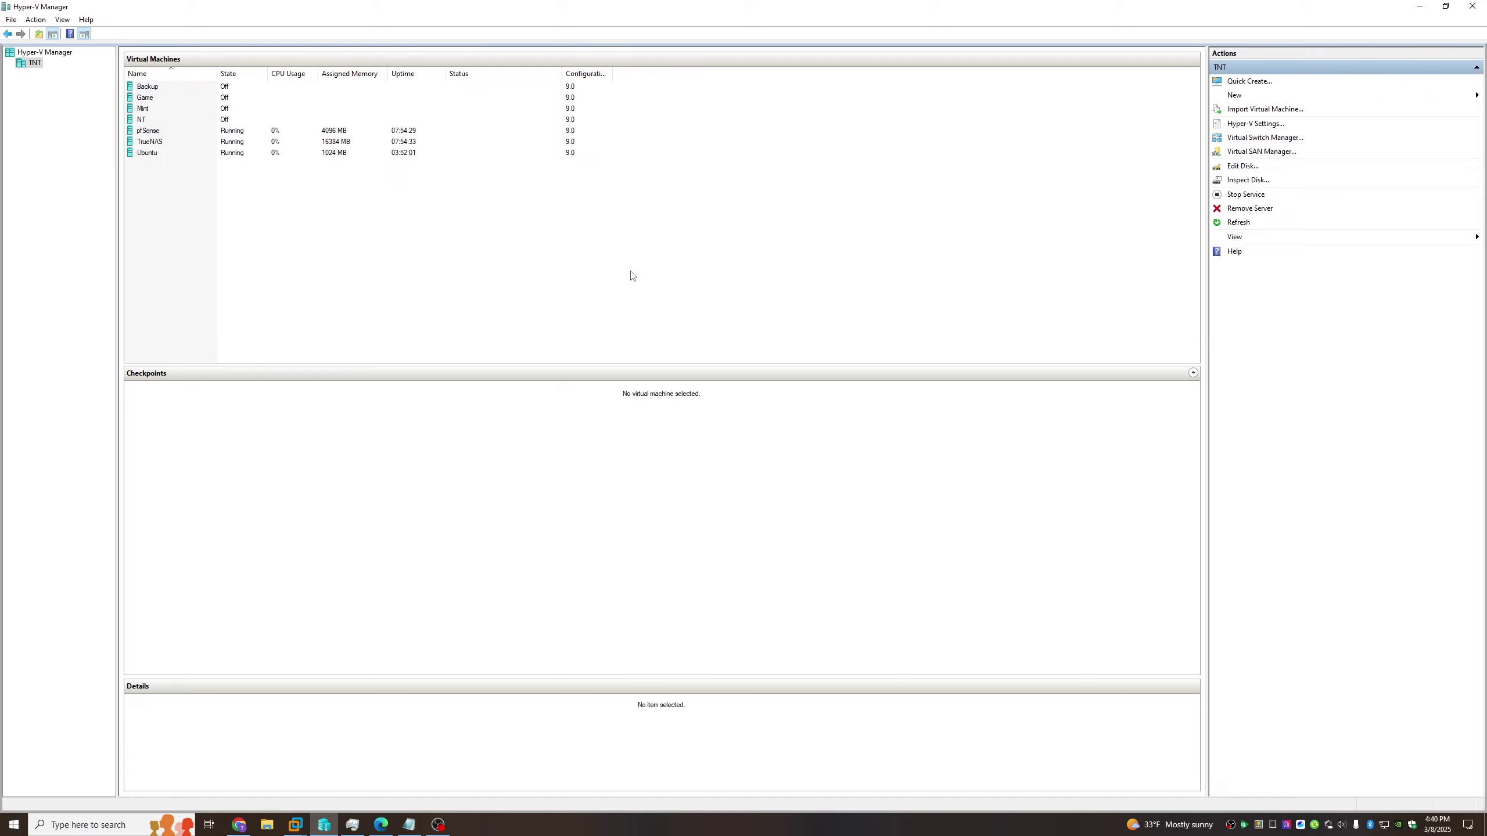
- Open the Windows optional features list with optionalfeatures, check the Hyper-V entry, and leave without changes
key("super+r")
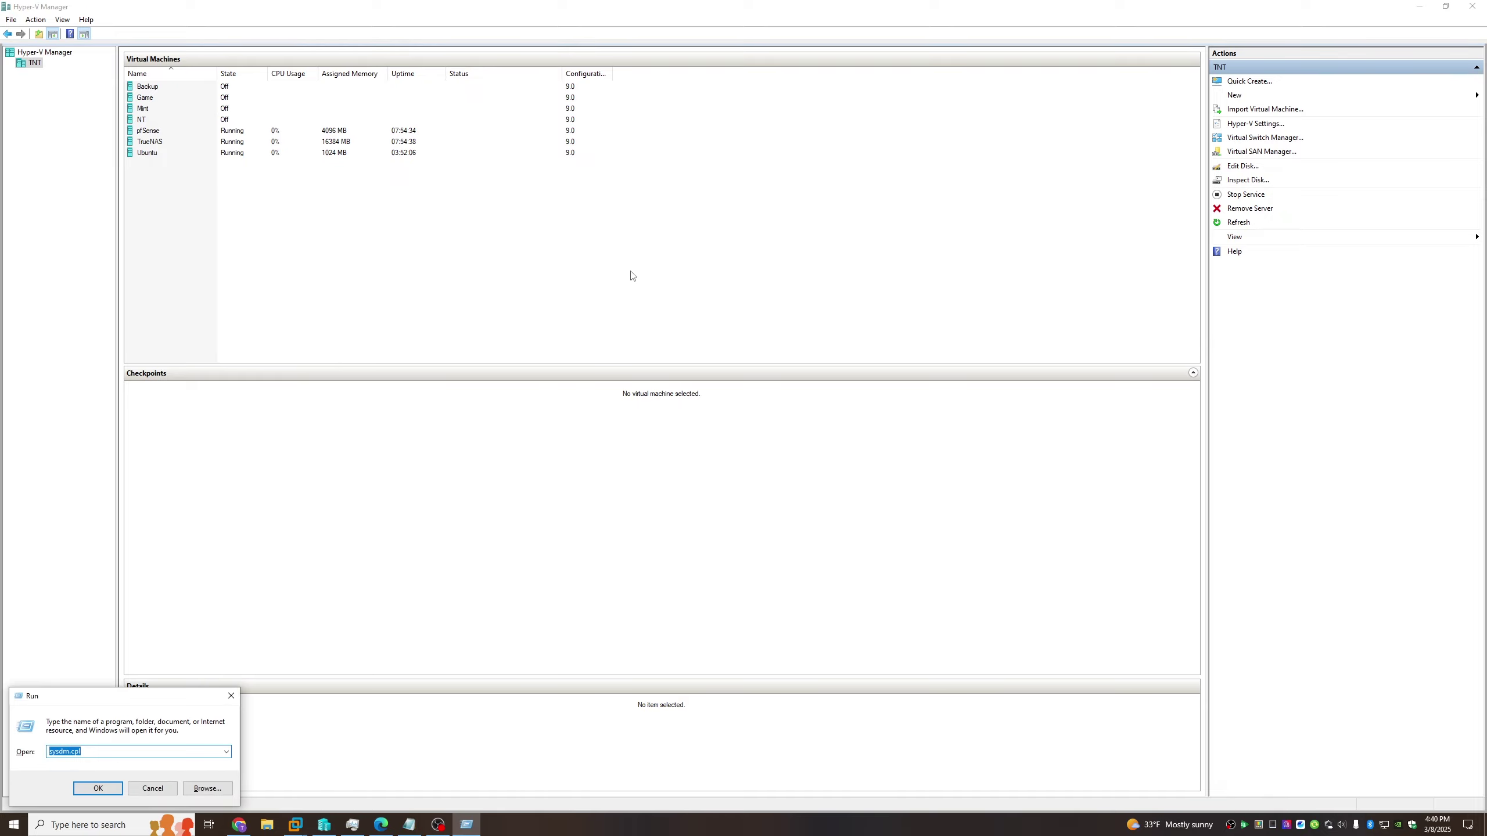
type("optionalfeatures")
key("Return")
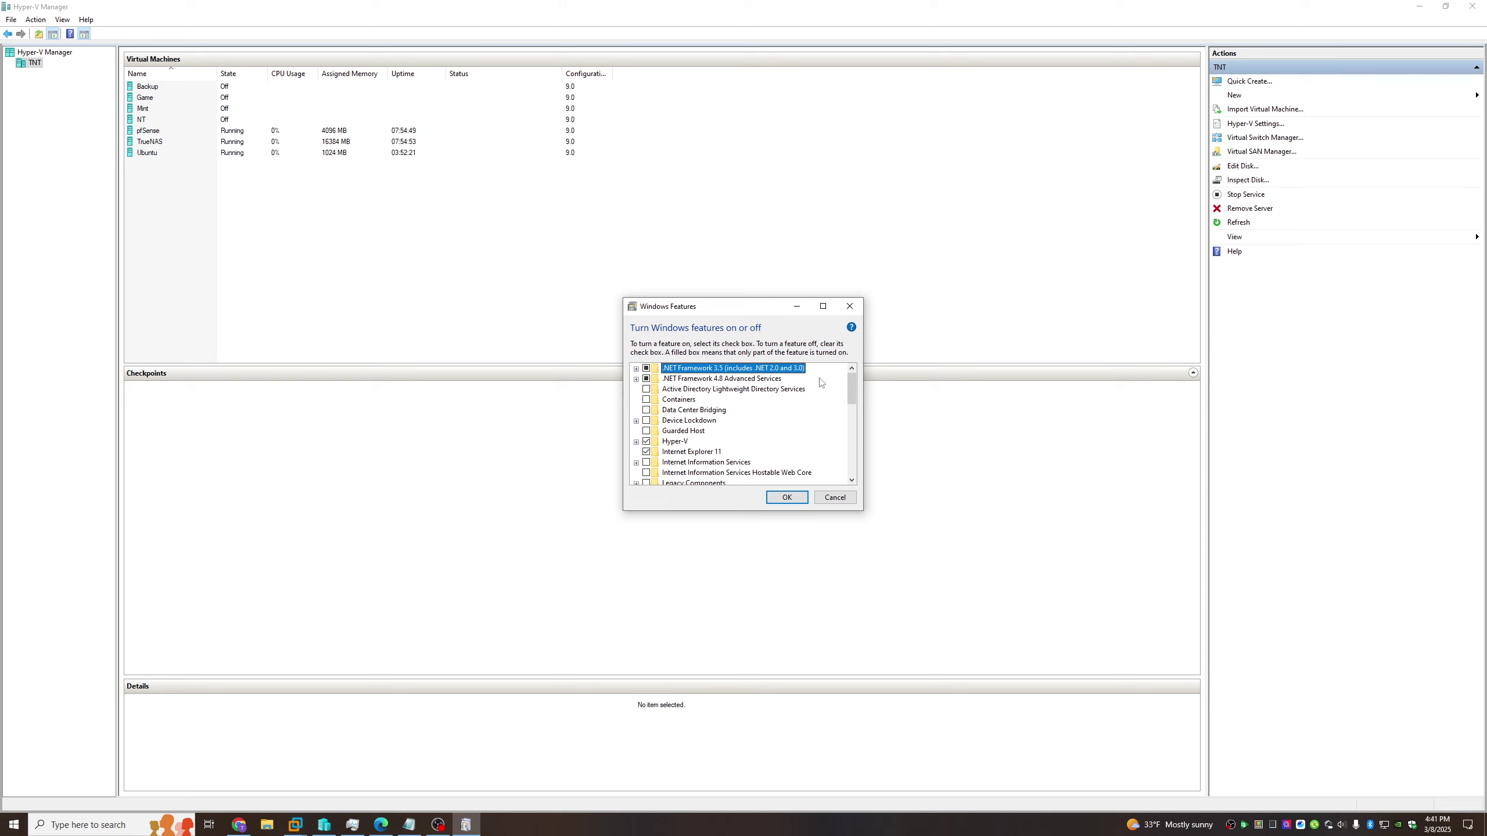
left_click_drag(850, 390, 850, 394)
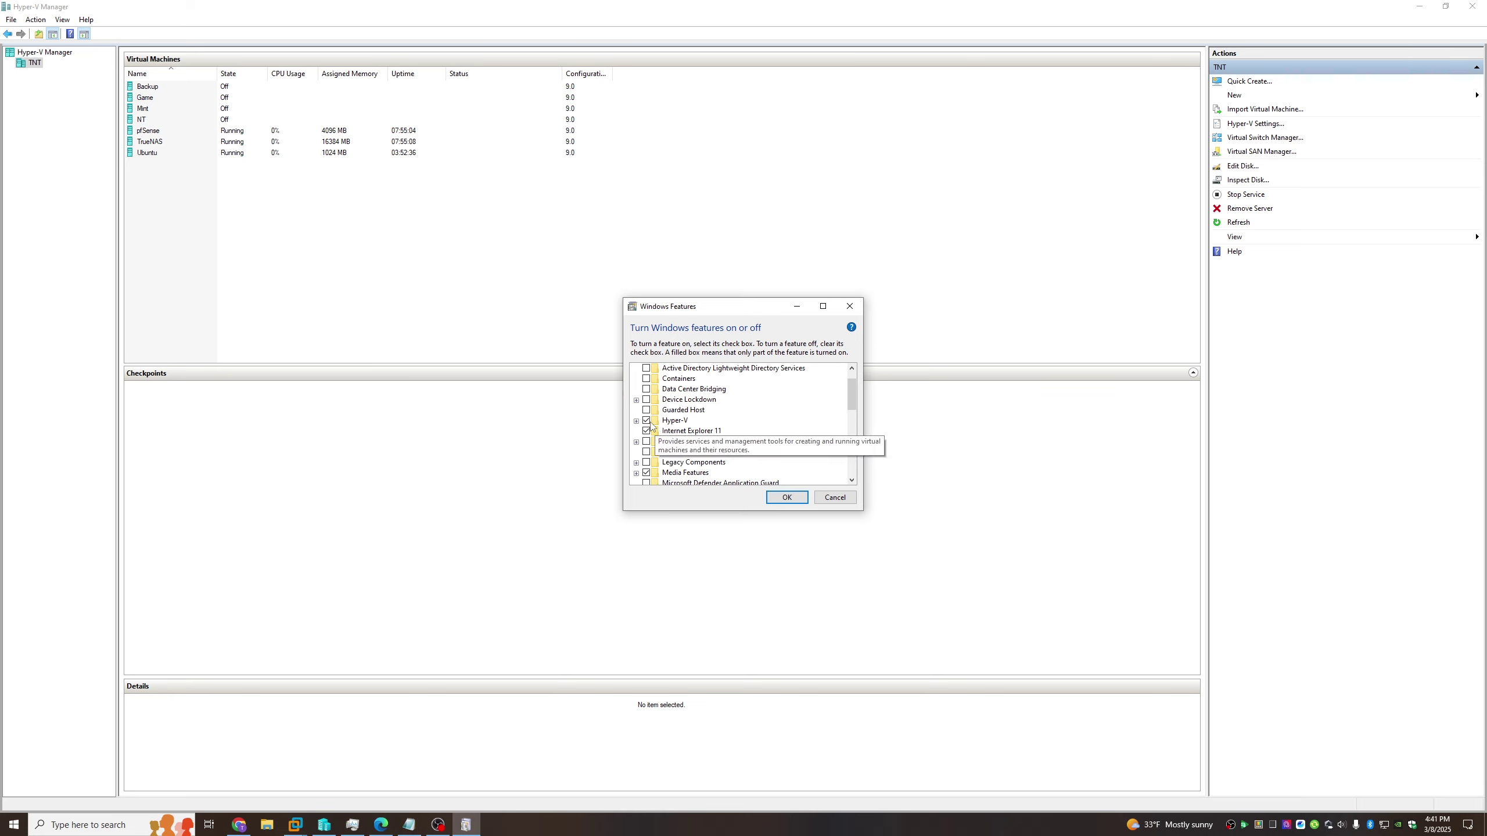
left_click(844, 499)
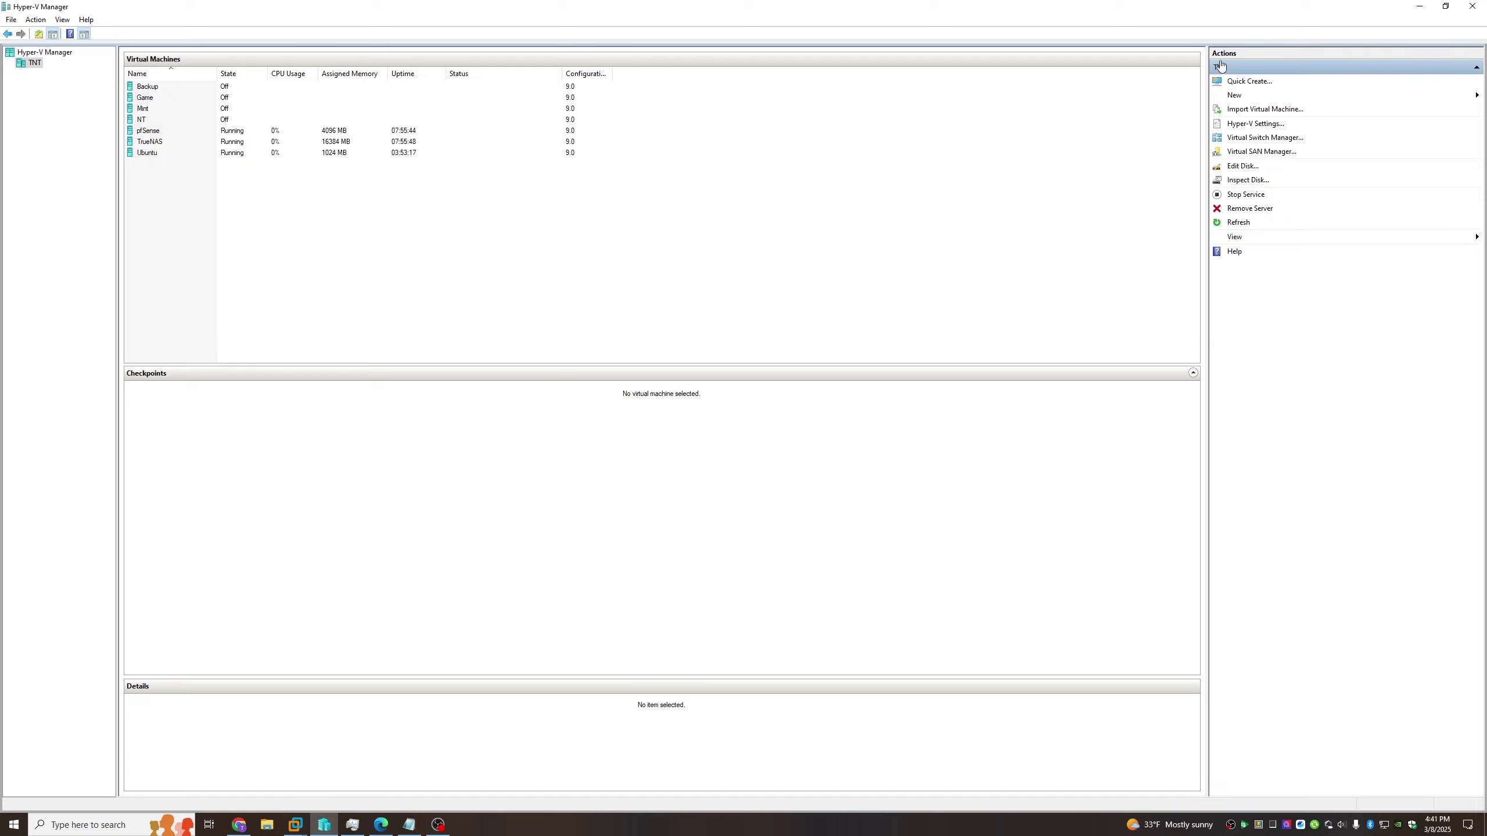
- Start creating a new virtual machine named test in the default location, using Generation 2
left_click(1235, 99)
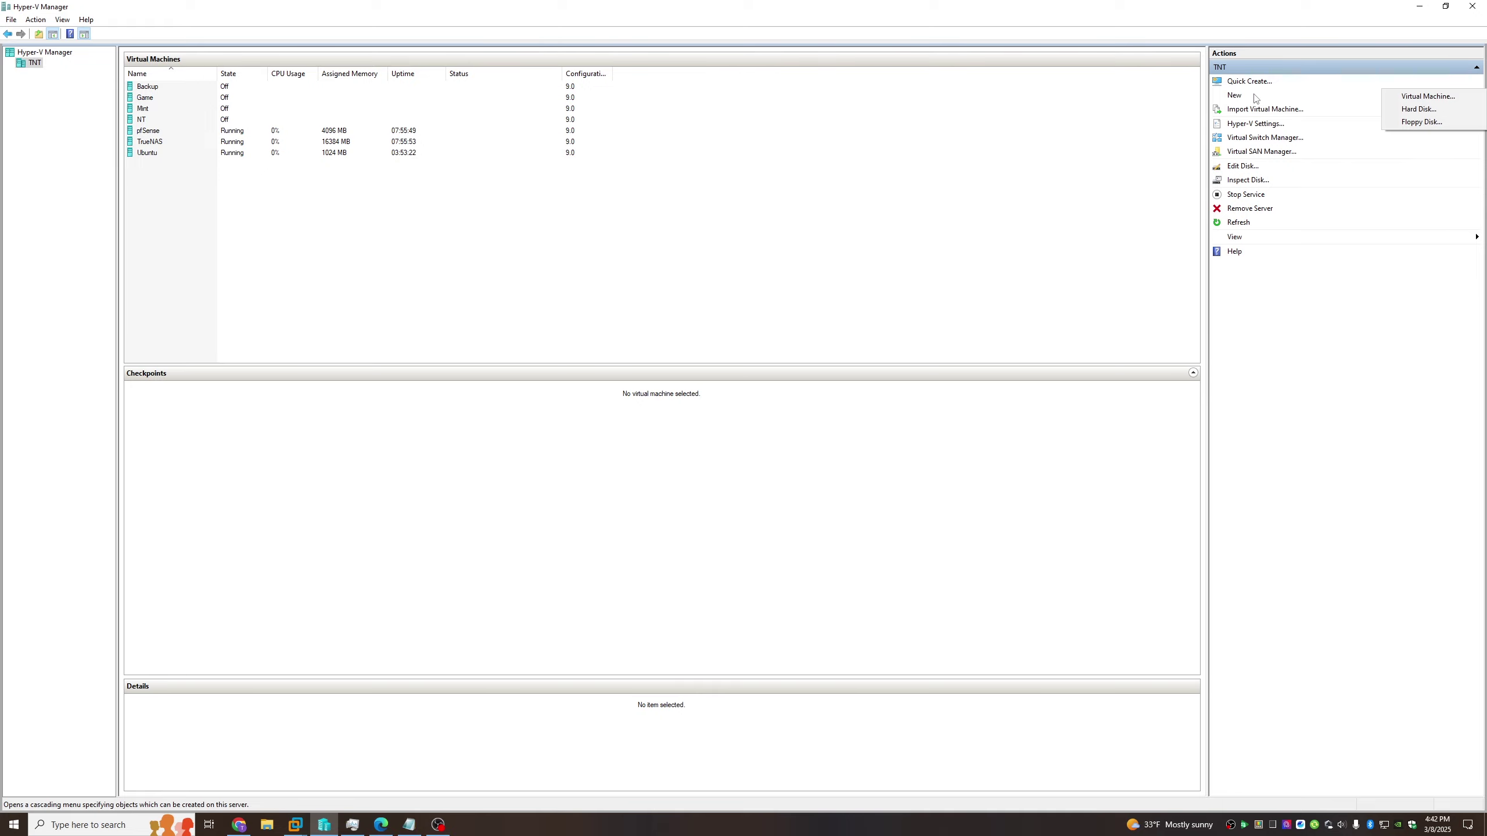
left_click(1404, 96)
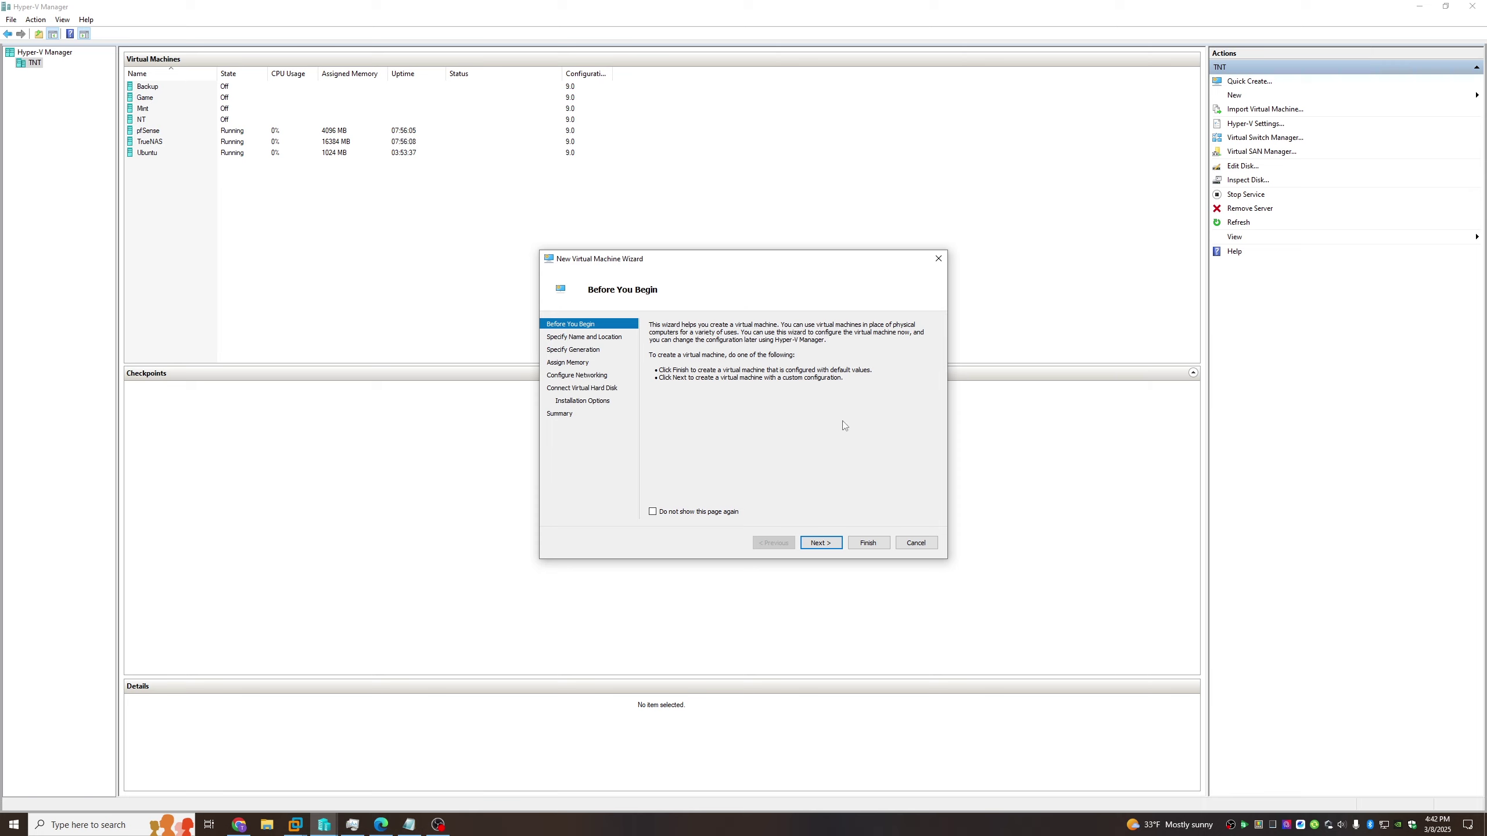
left_click(834, 543)
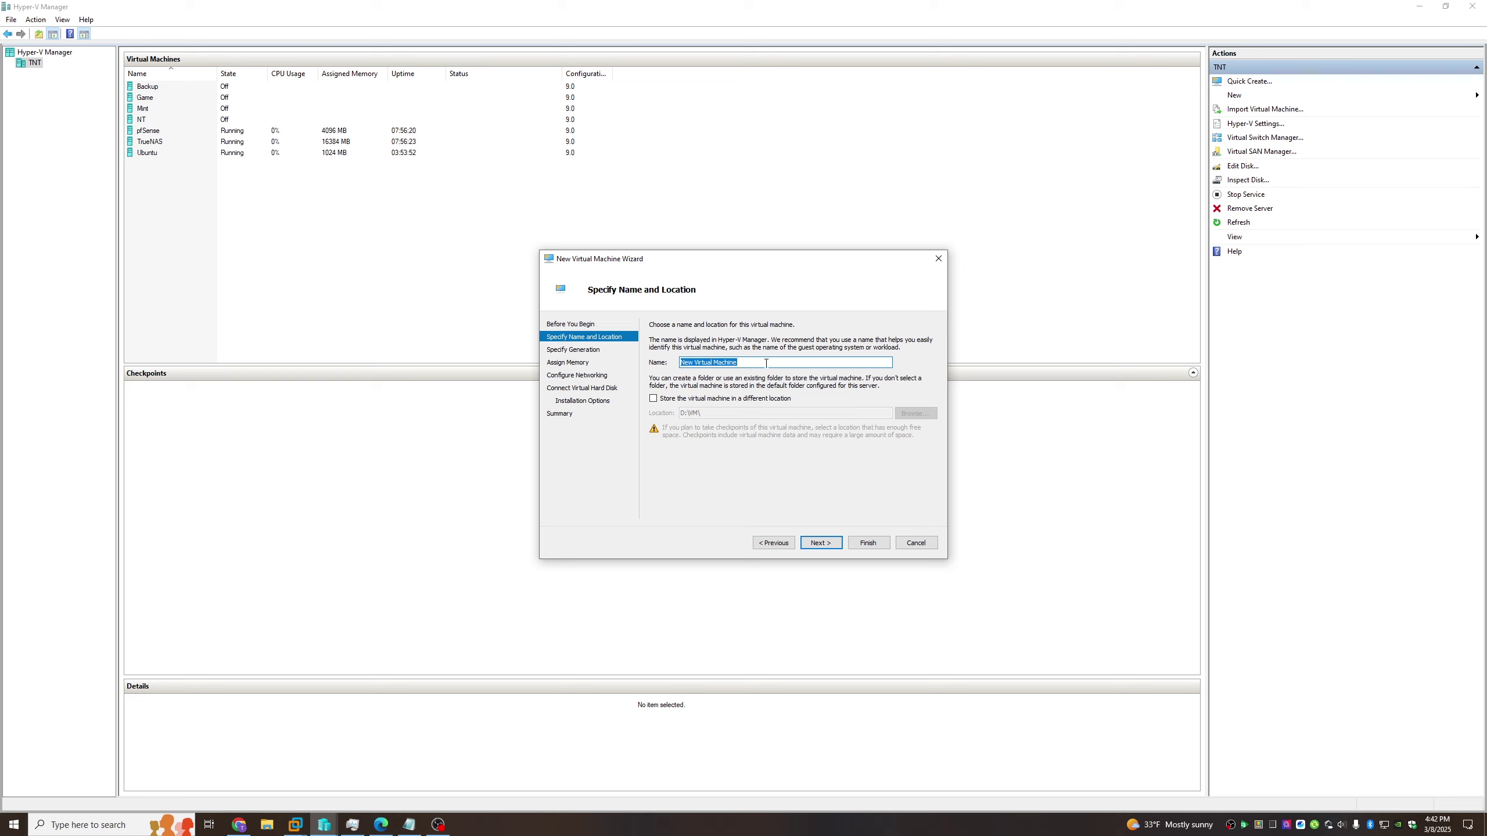
type("test")
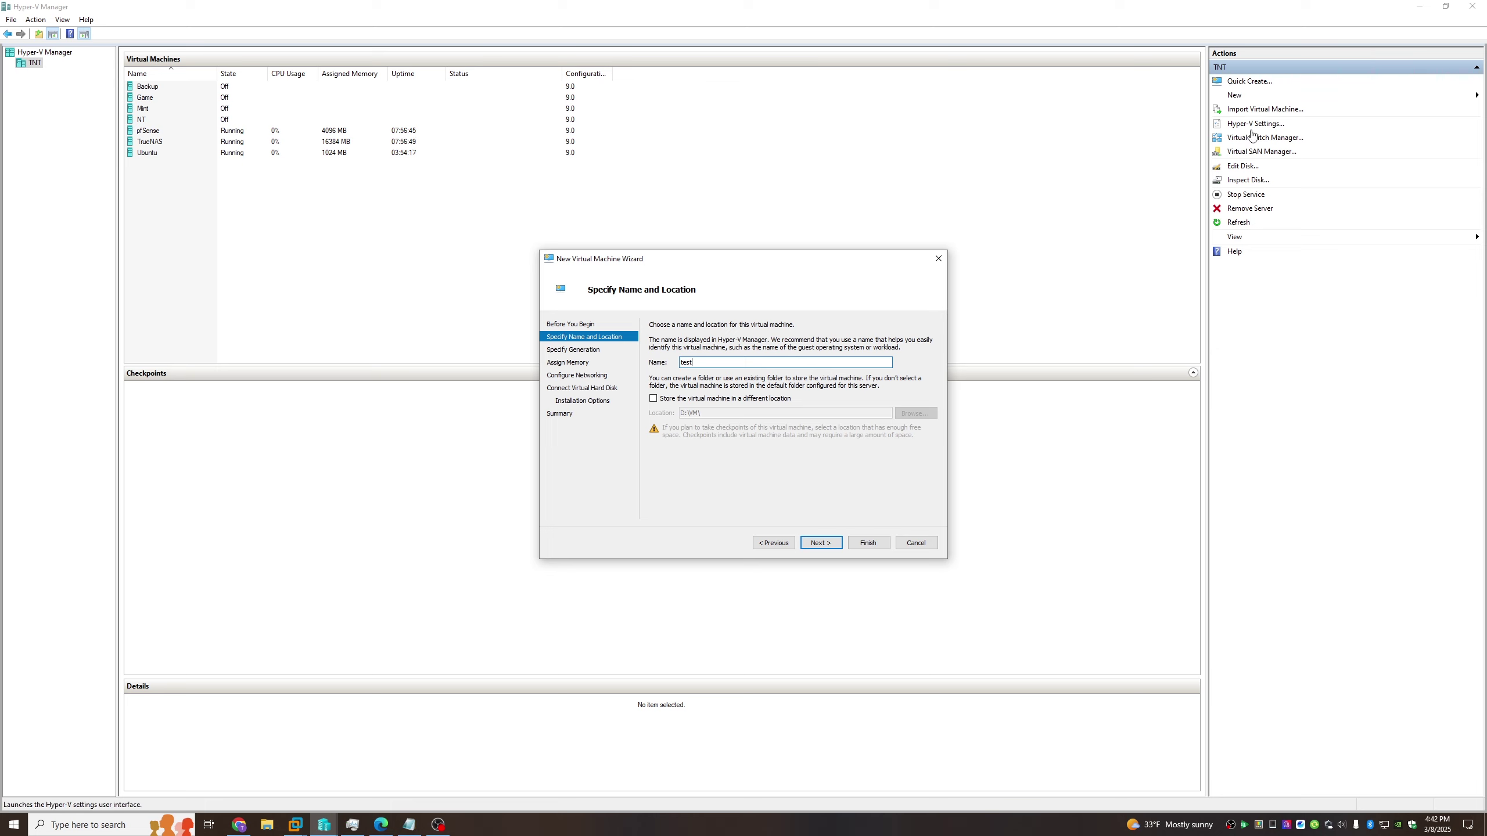
left_click(818, 544)
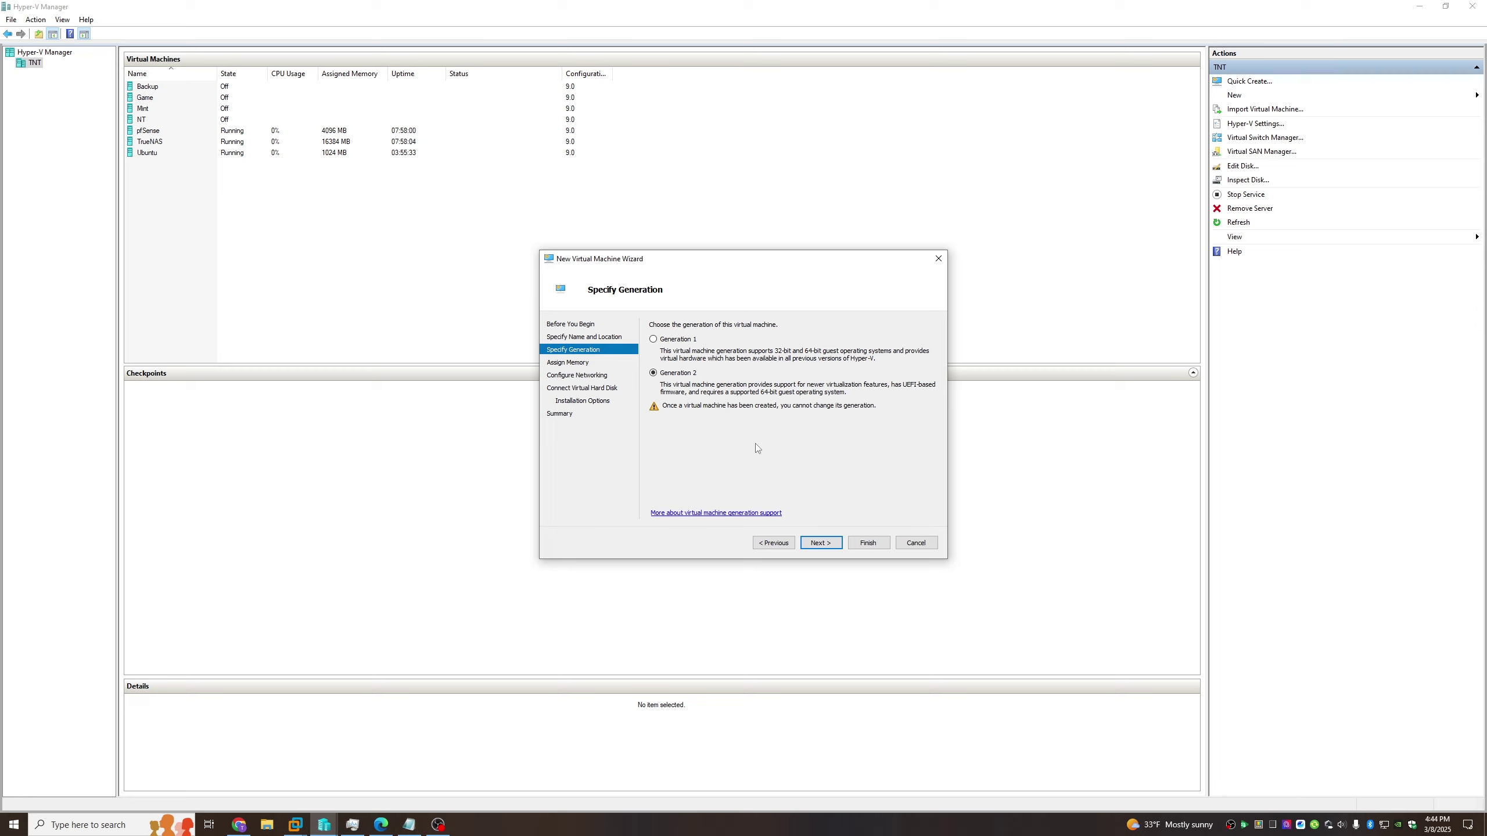
left_click(825, 549)
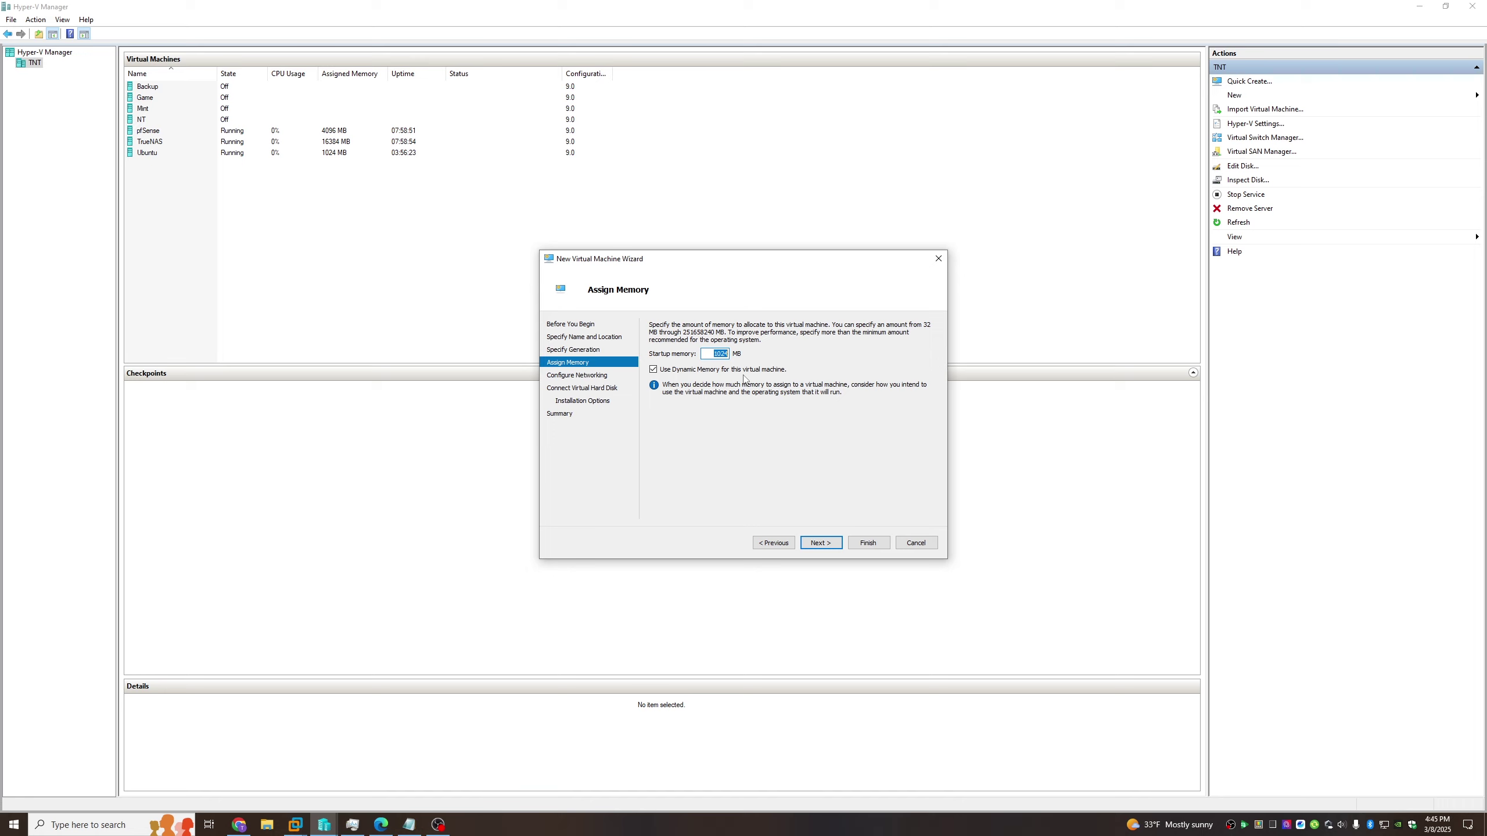
- Turn off Dynamic Memory for the new virtual machine and set its startup memory to 8192 MB
left_click(743, 373)
key("shift+Tab")
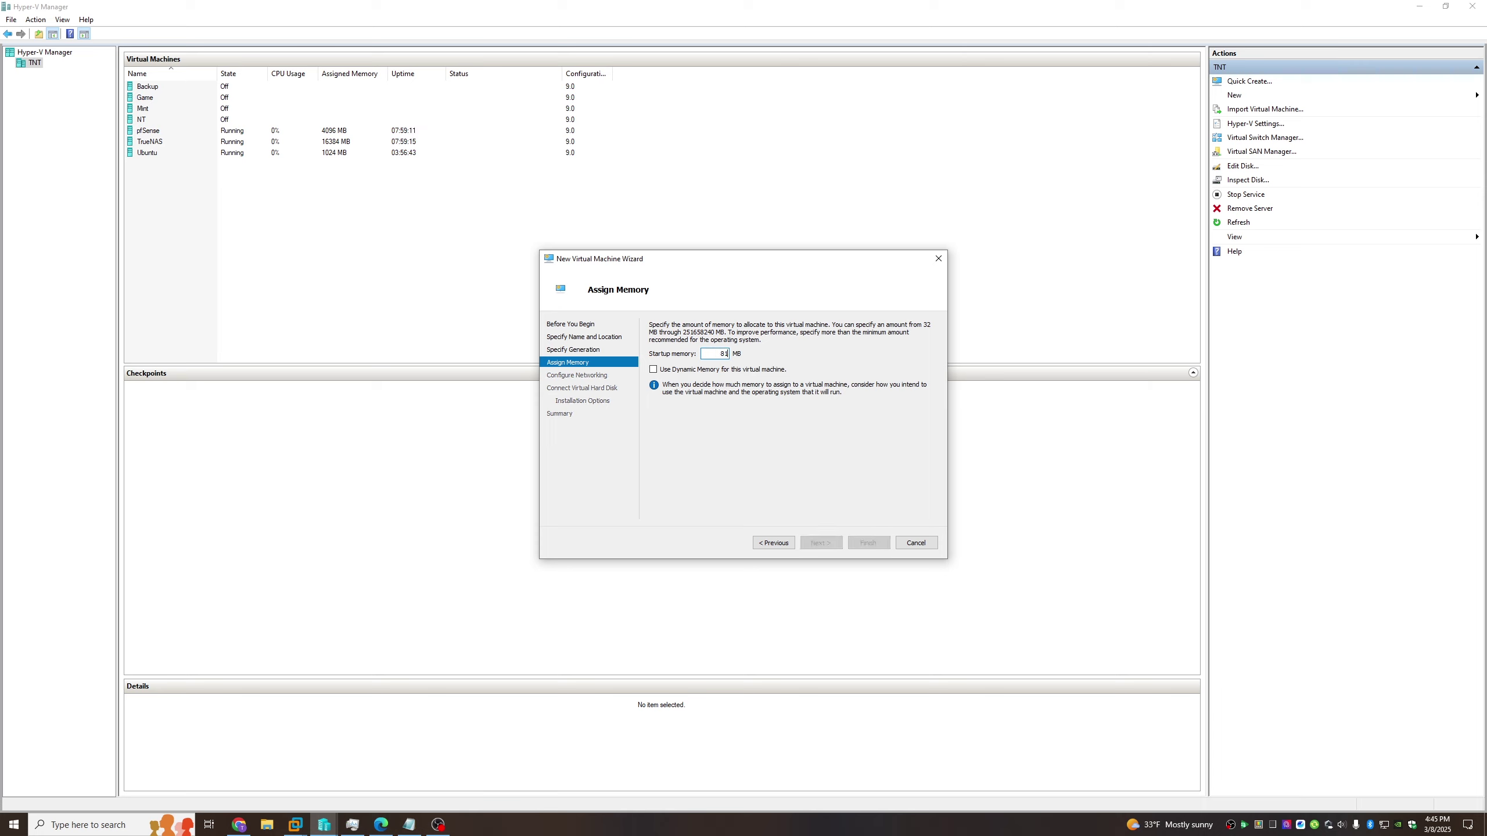
type("8192")
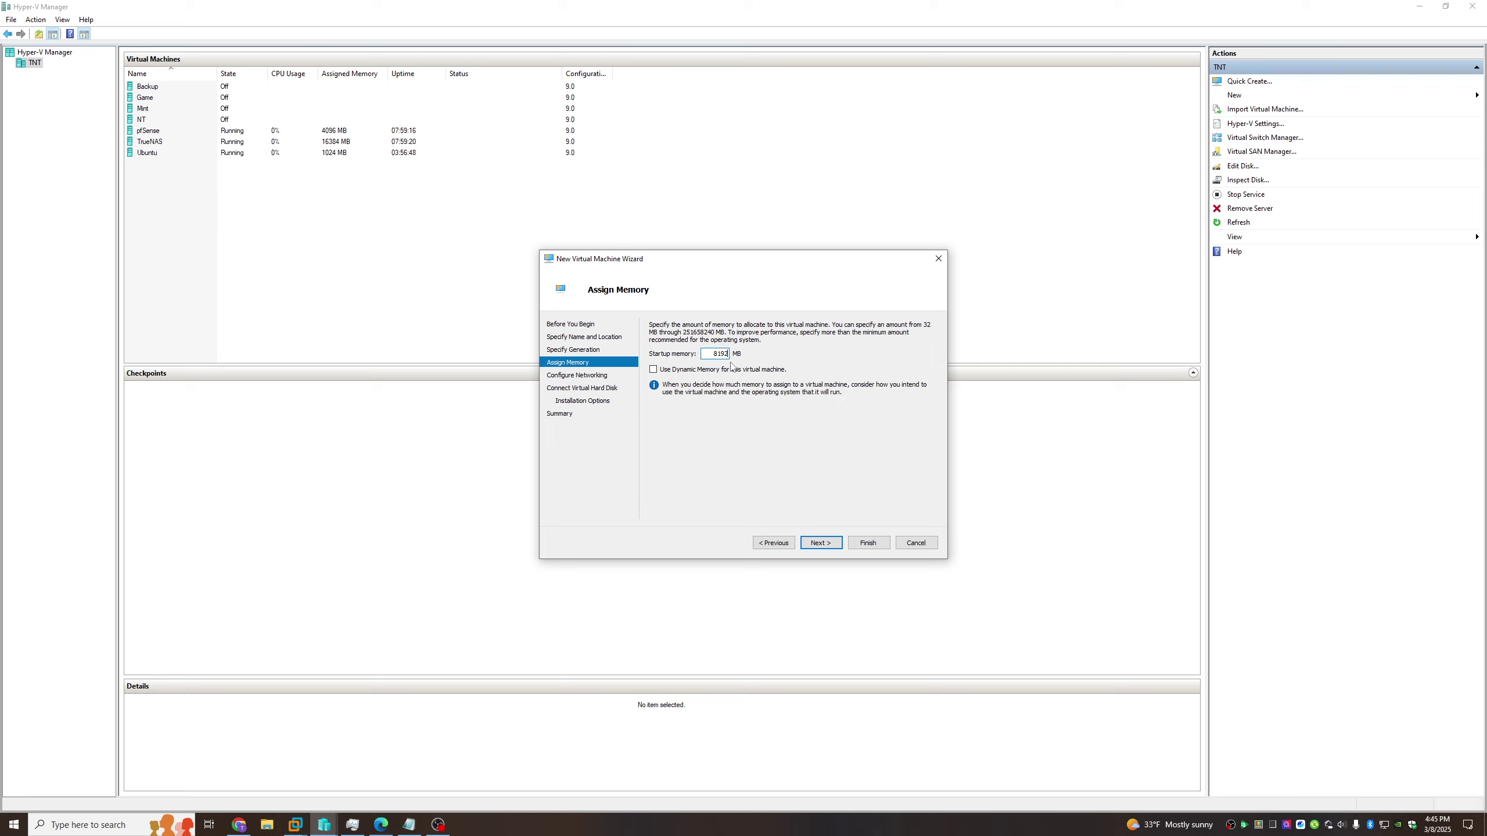
left_click(830, 548)
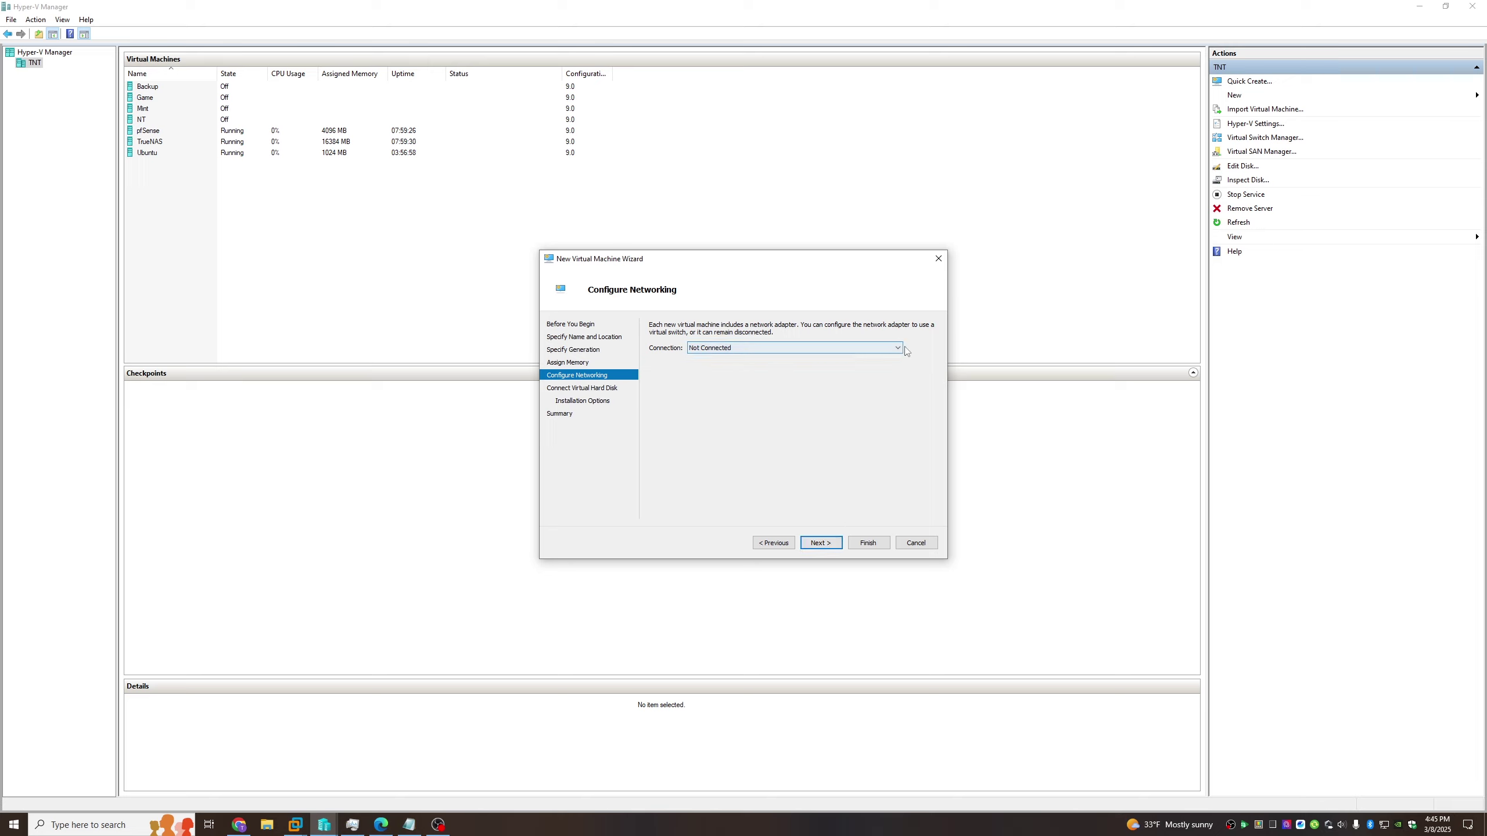
- Connect the new virtual machine's network adapter to HostSwitch
left_click(792, 348)
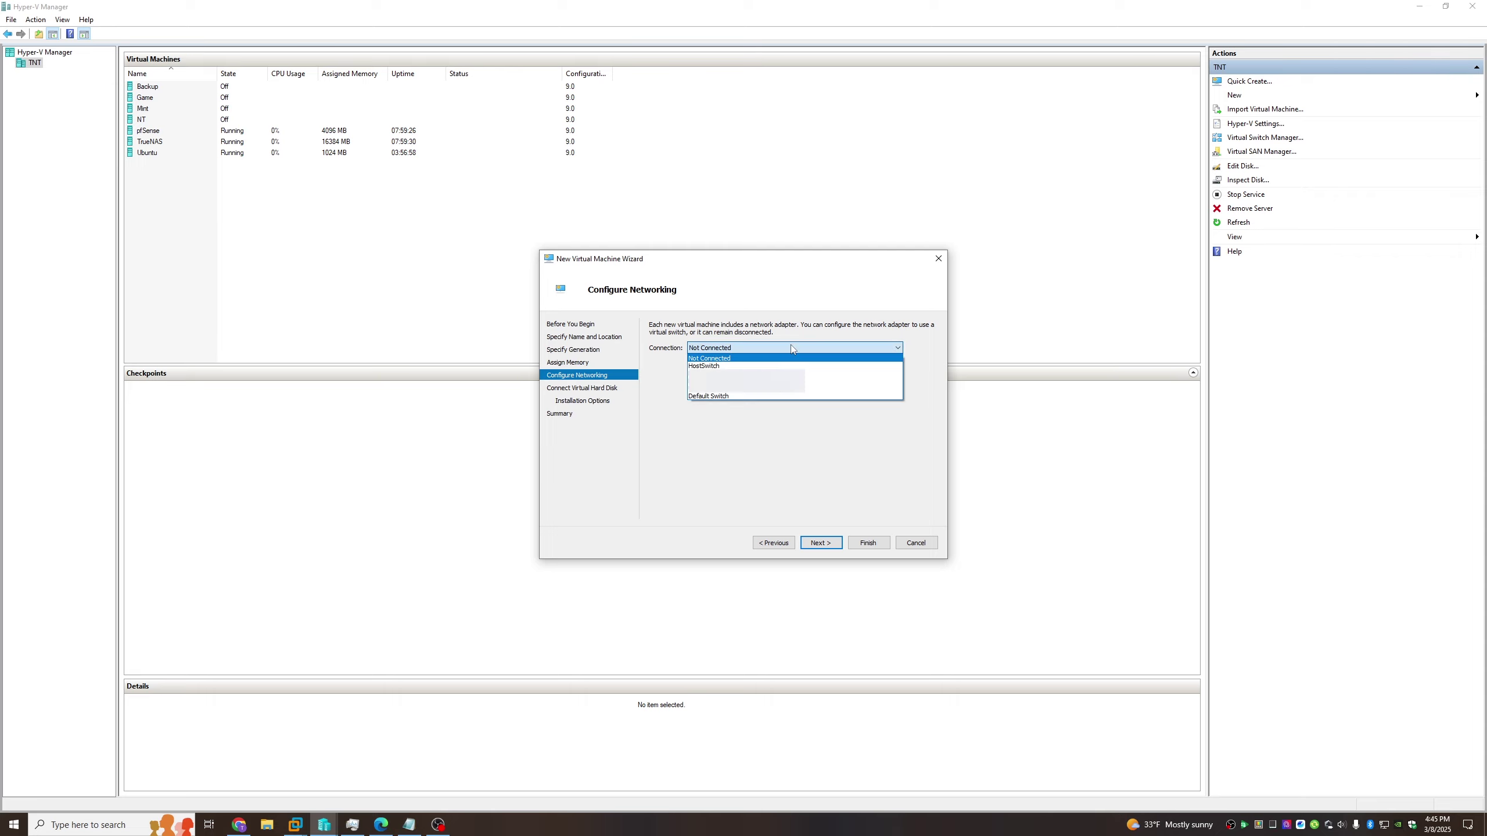
left_click(770, 432)
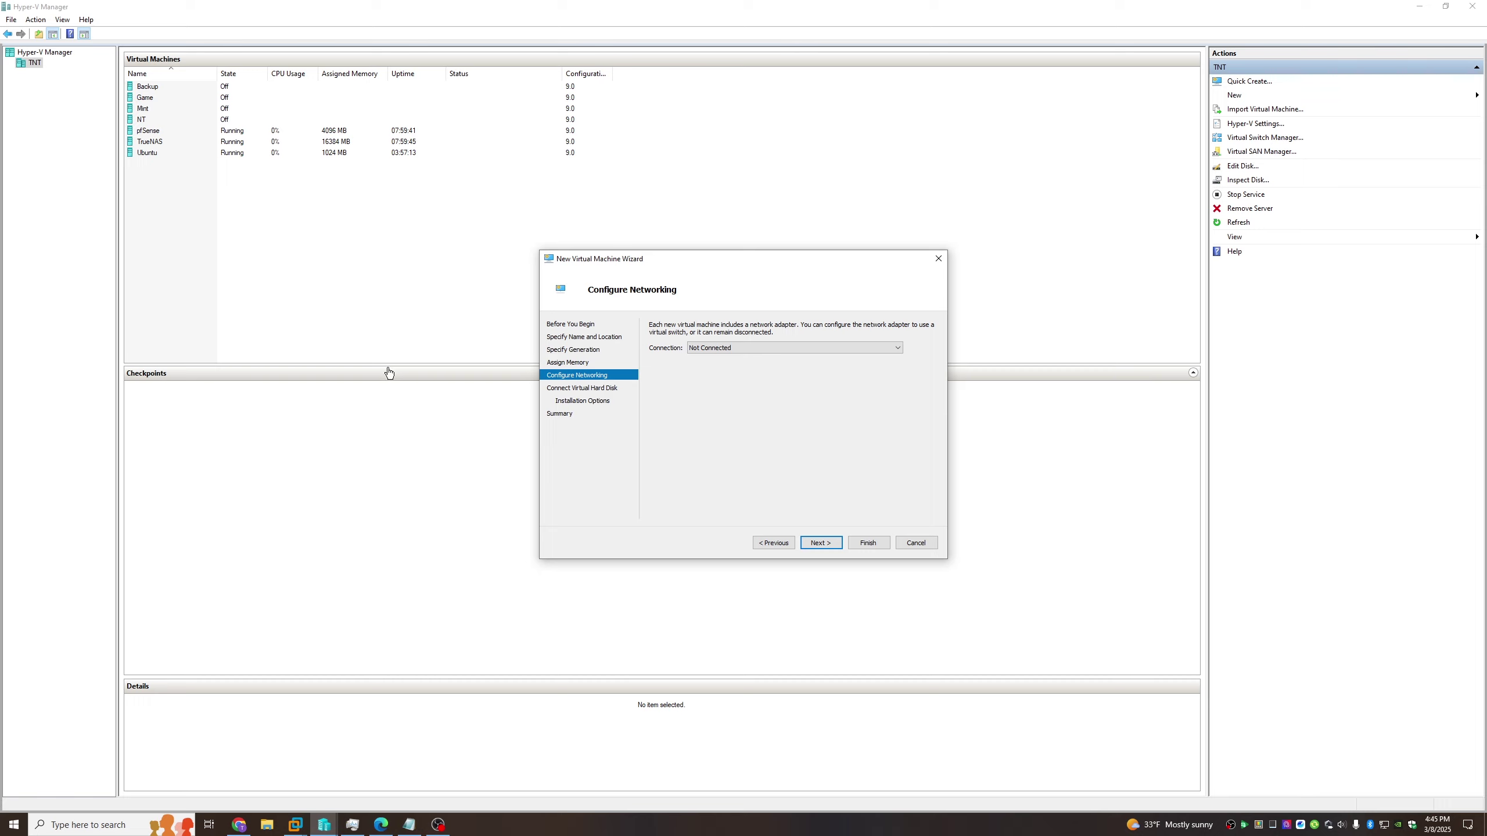
left_click(752, 350)
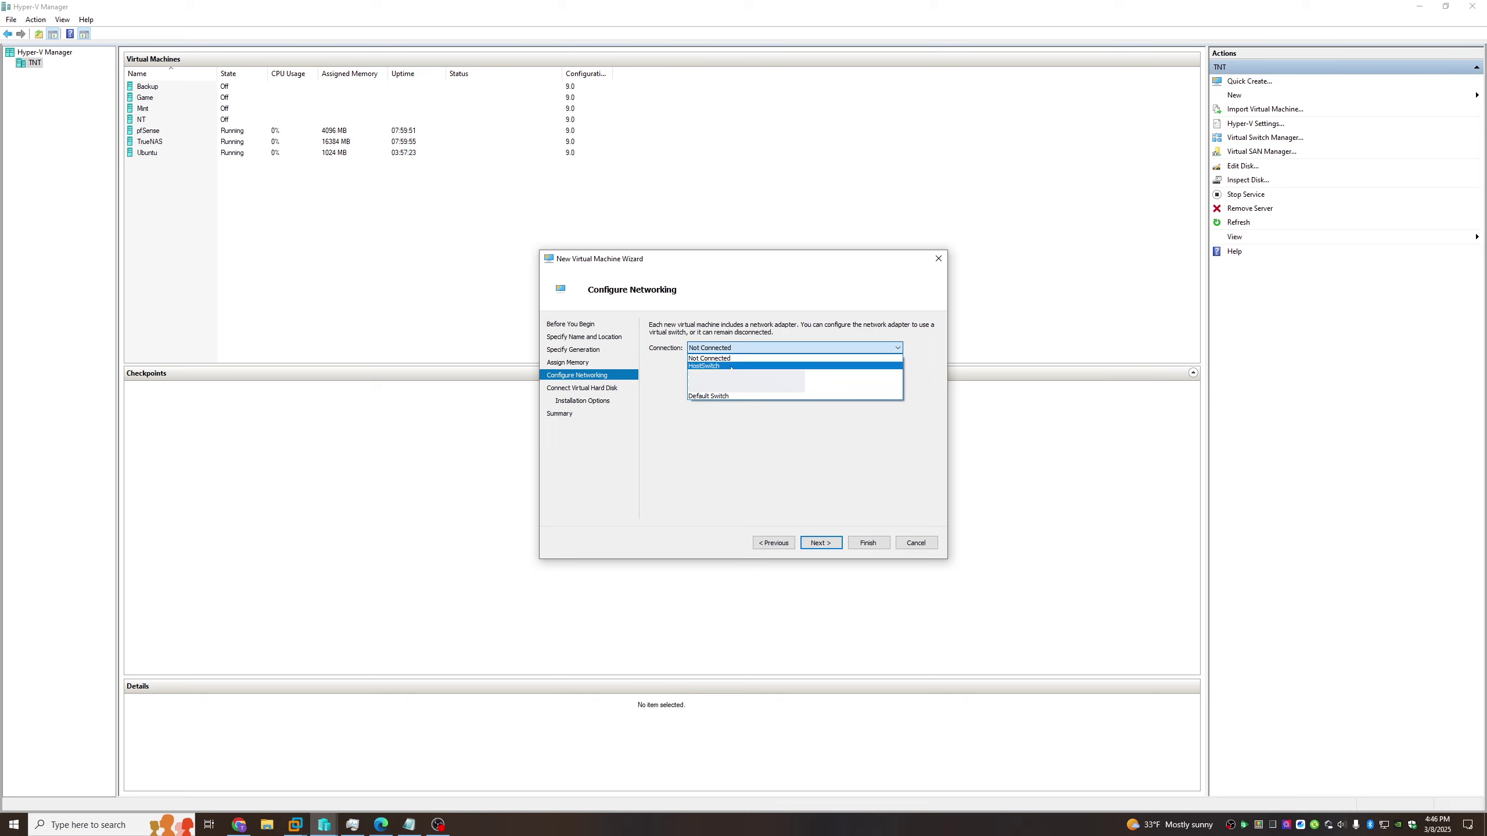
left_click(731, 367)
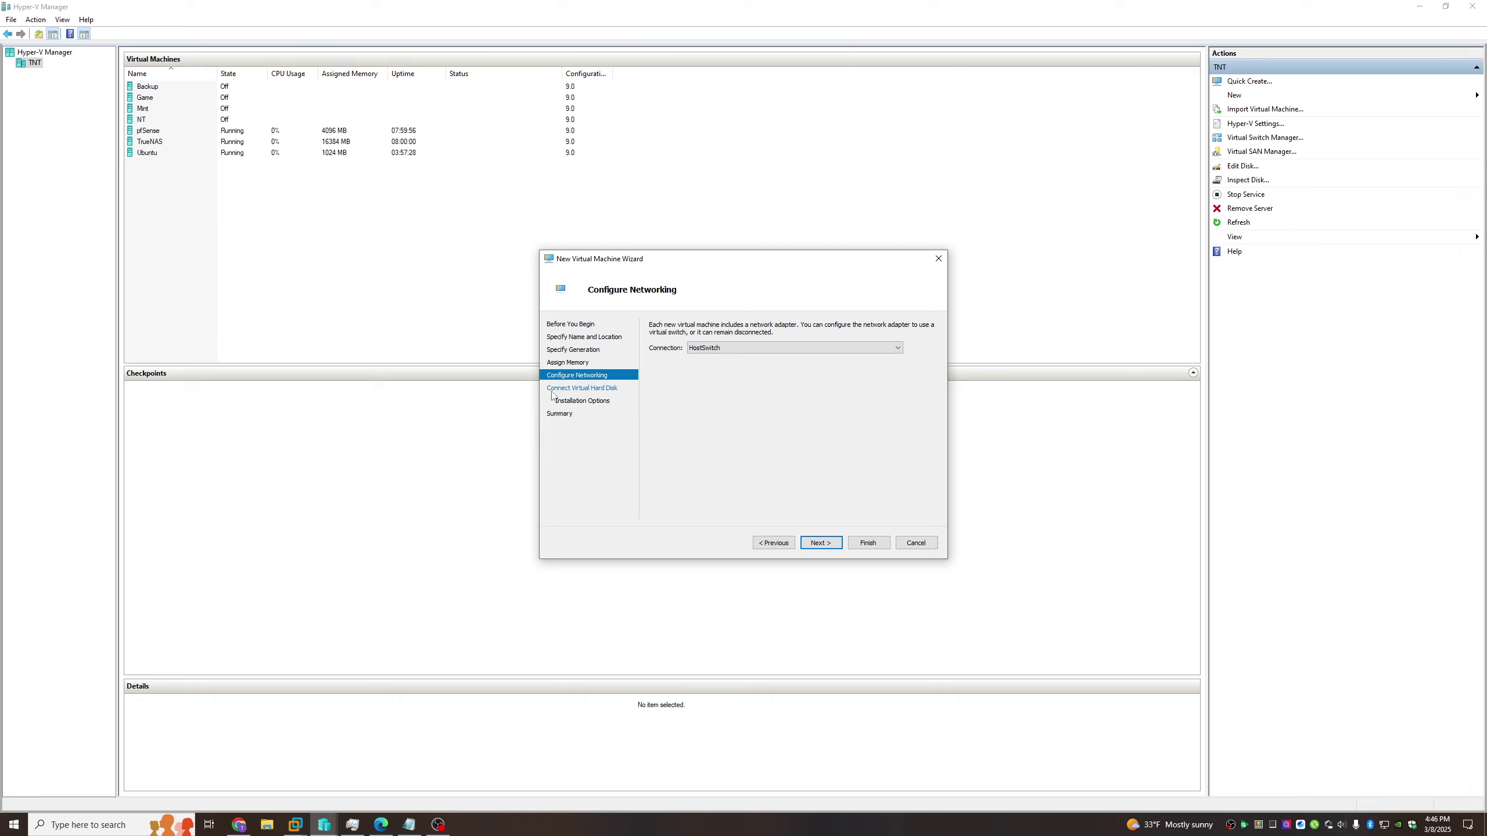
left_click(820, 543)
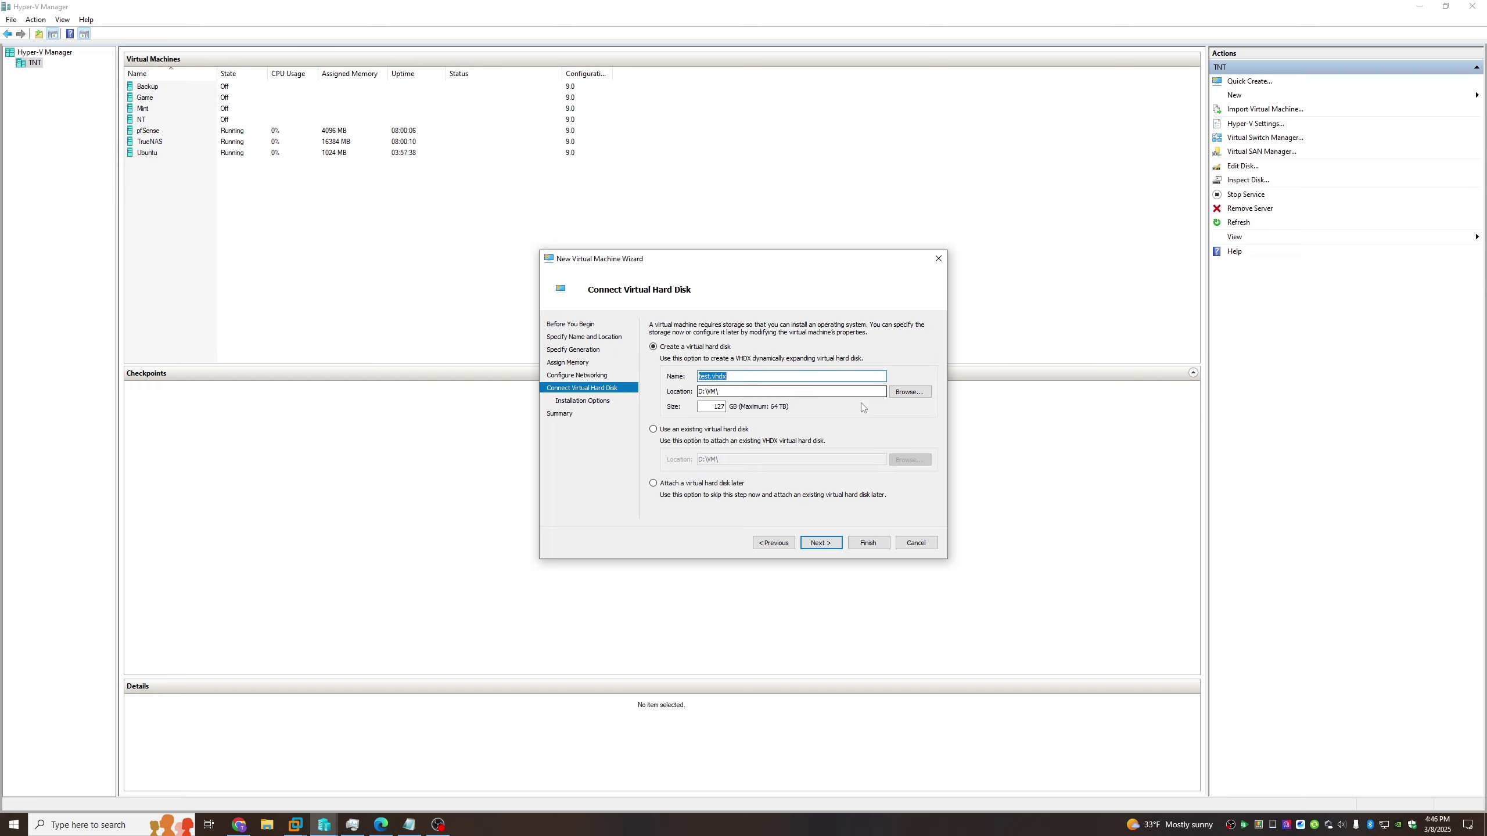
- Choose to create a new virtual hard disk, test.vhdx, with a size of 256 GB
left_click(720, 485)
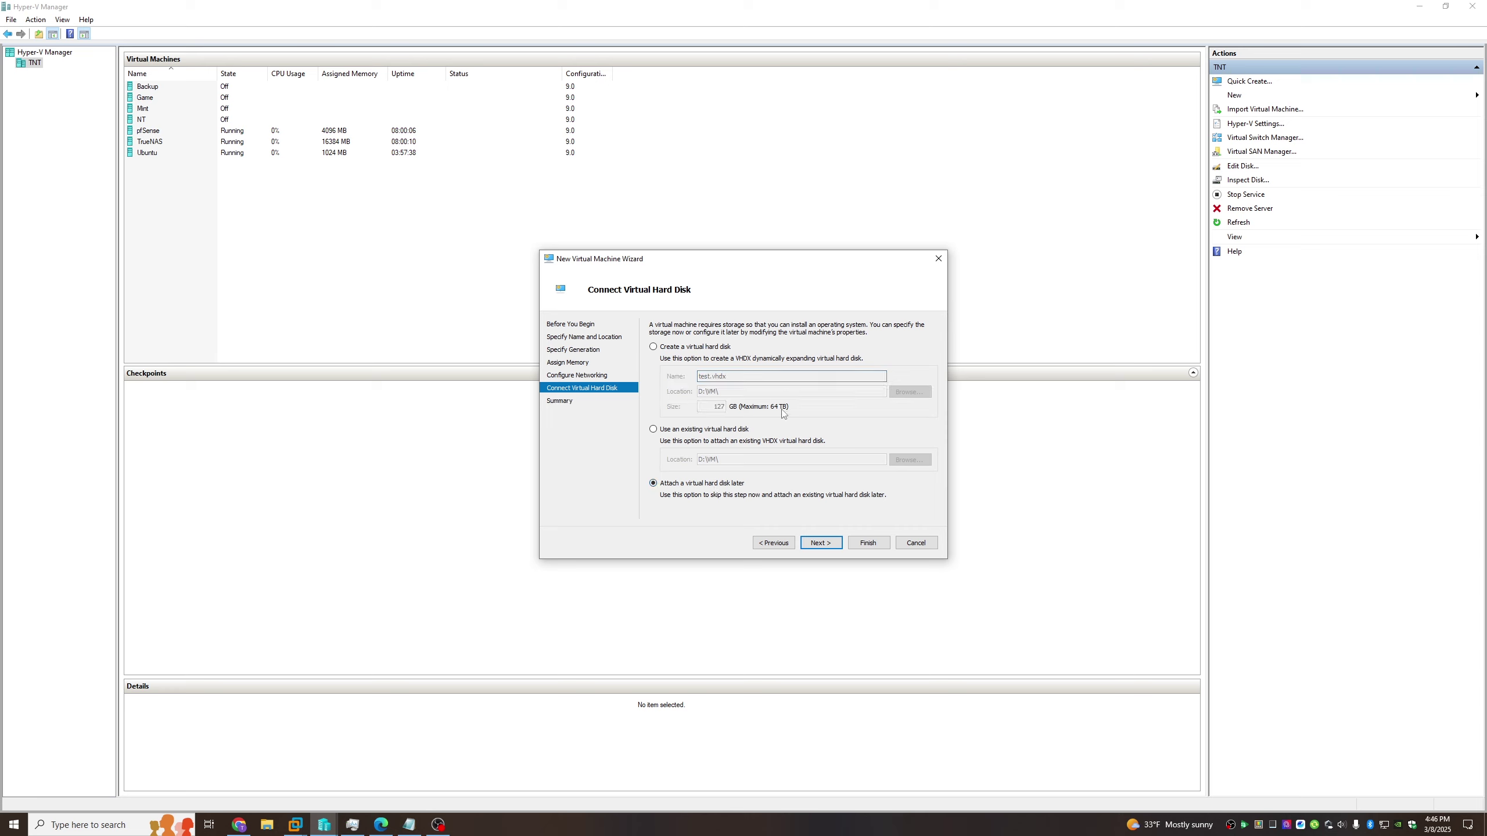
left_click(701, 348)
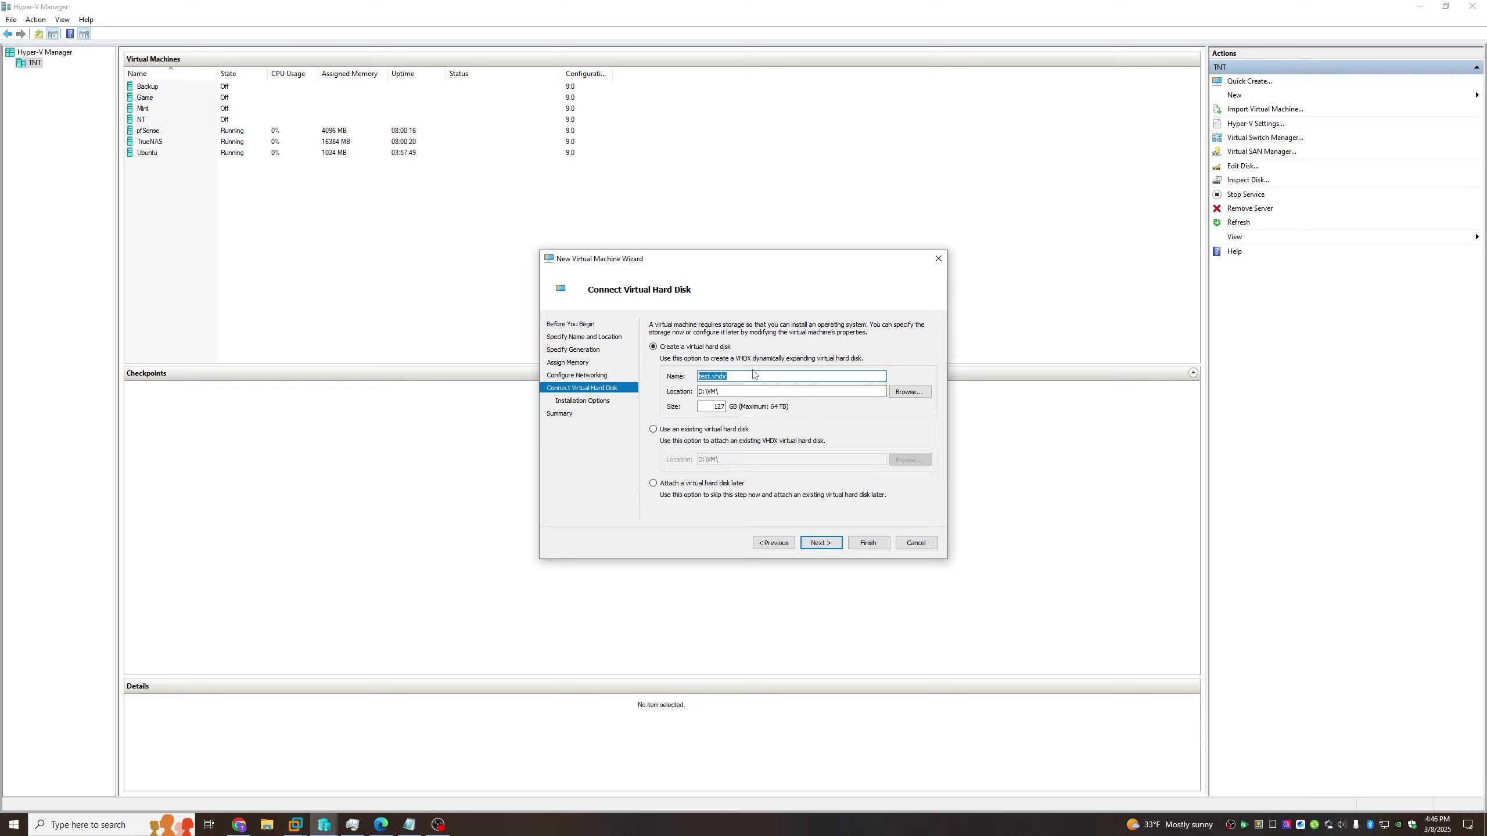
key("Tab")
key("Tab")
type("256")
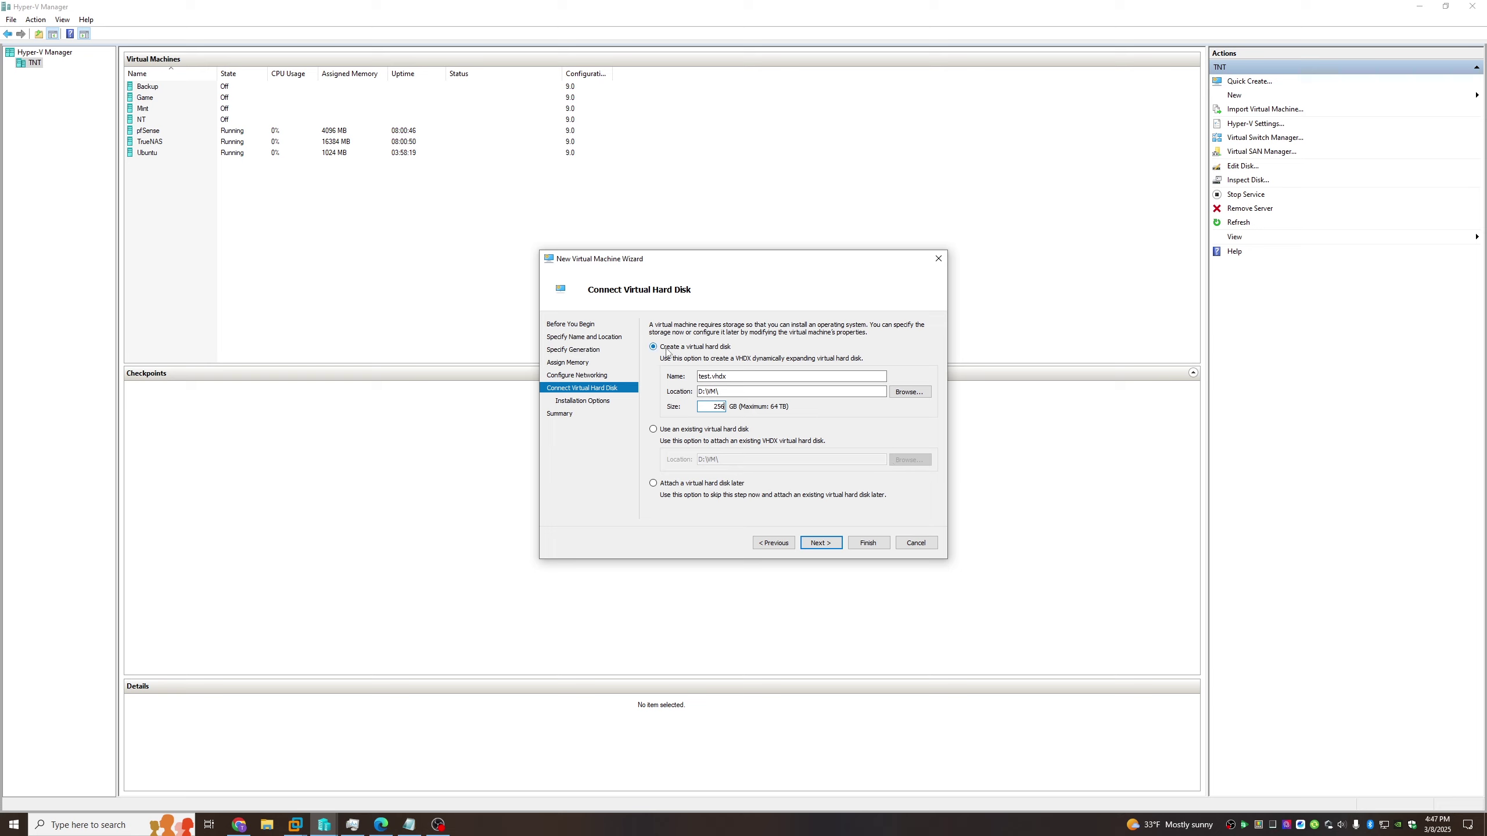
left_click(821, 543)
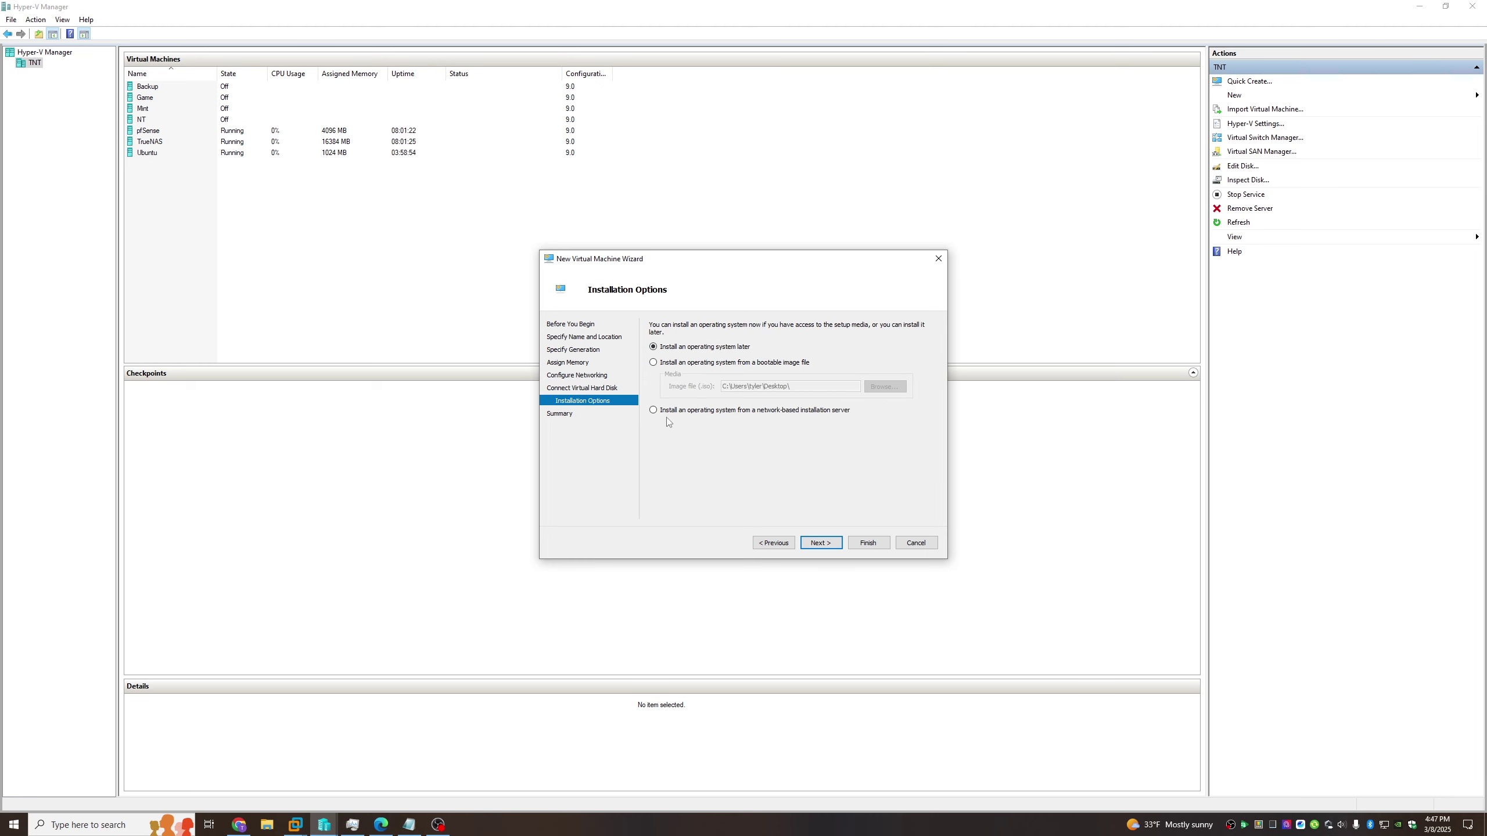
- Set the operating system to install from the bootable image Windows 10 22H2 x64.iso in Downloads and finish creating the virtual machine
left_click(777, 363)
left_click(716, 347)
left_click(806, 361)
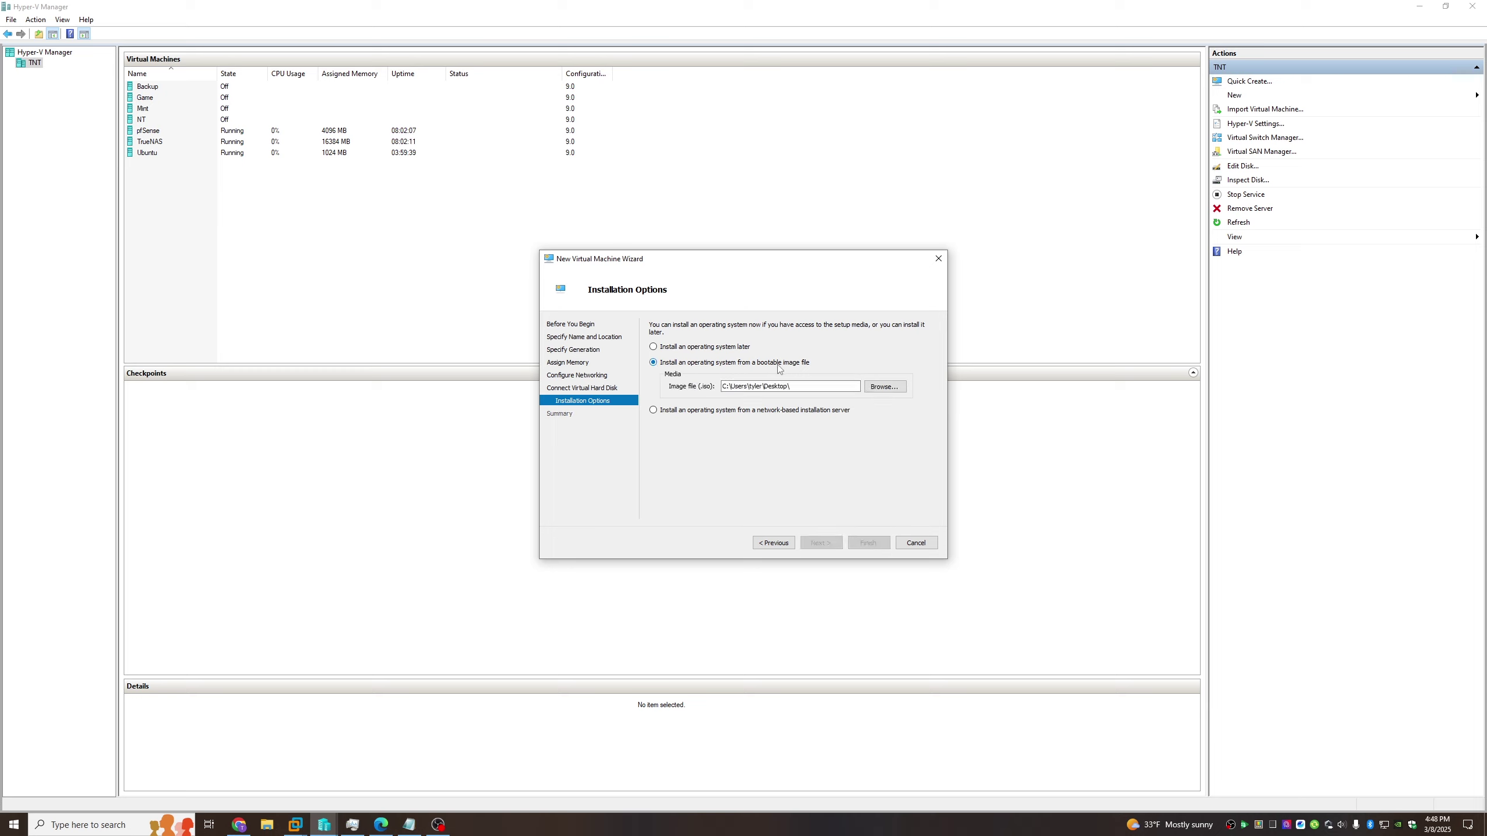
left_click(885, 387)
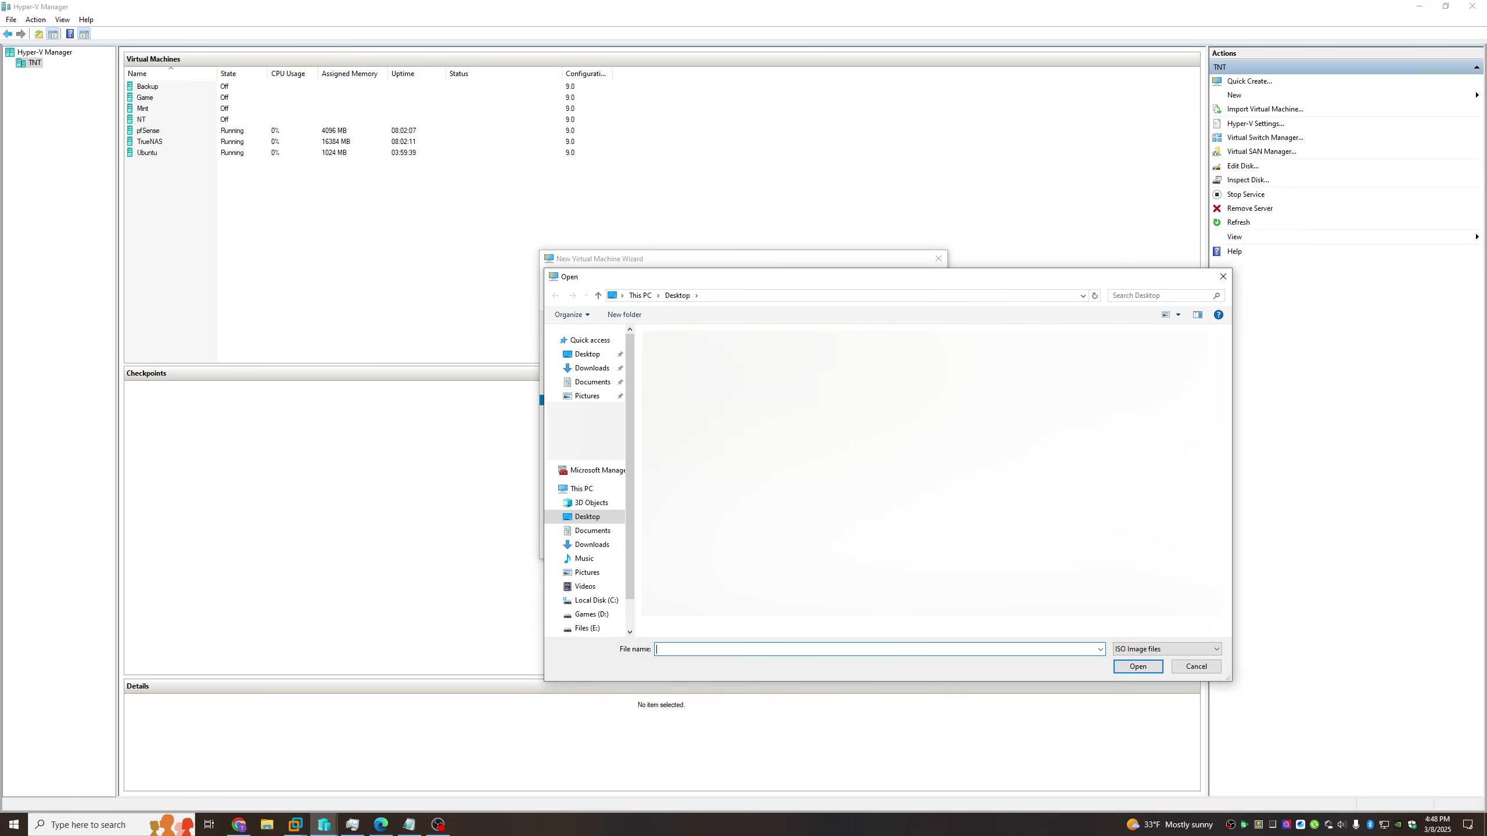
left_click(596, 549)
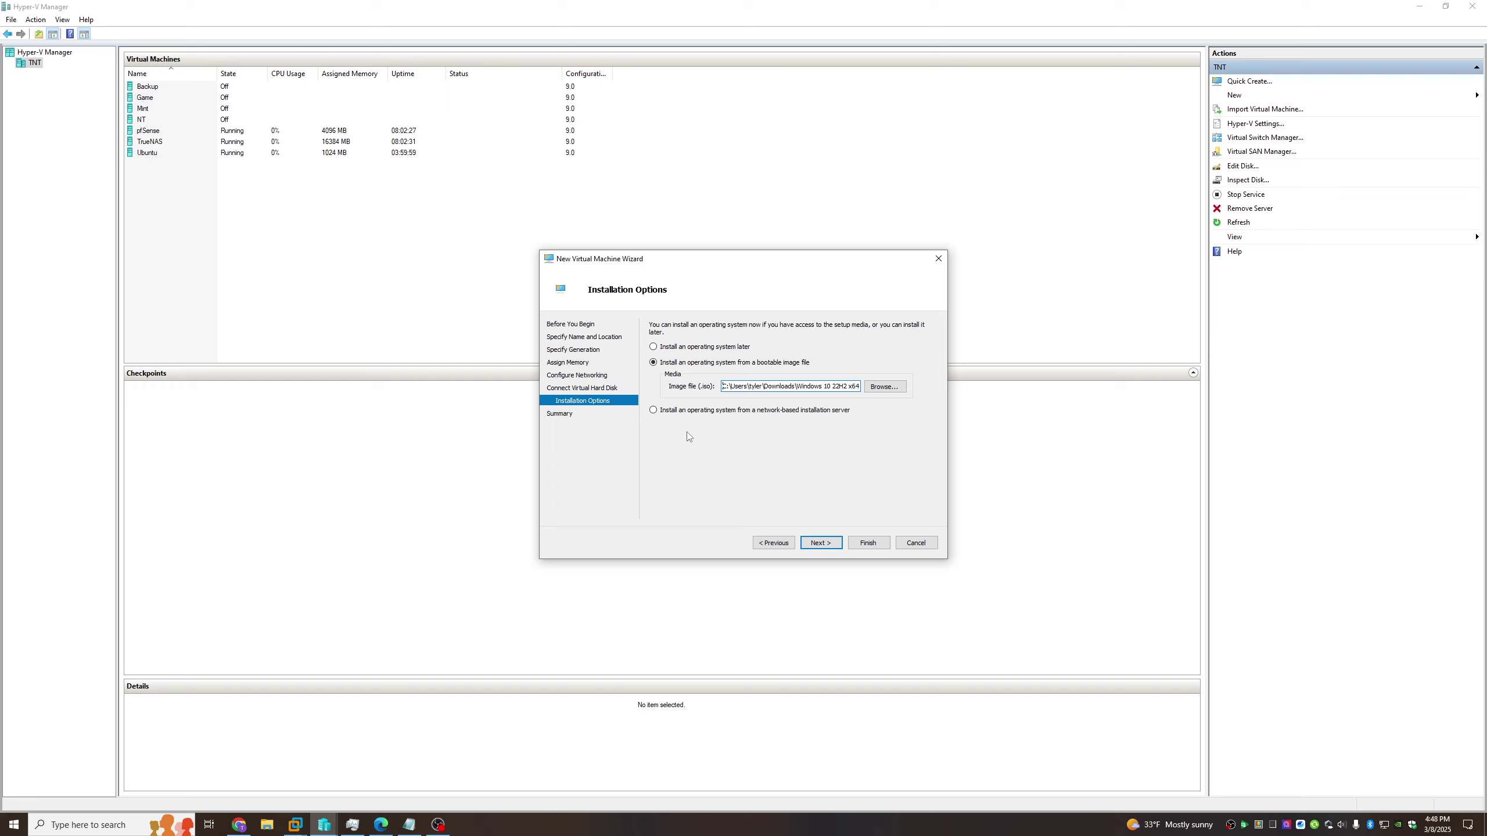
left_click(820, 541)
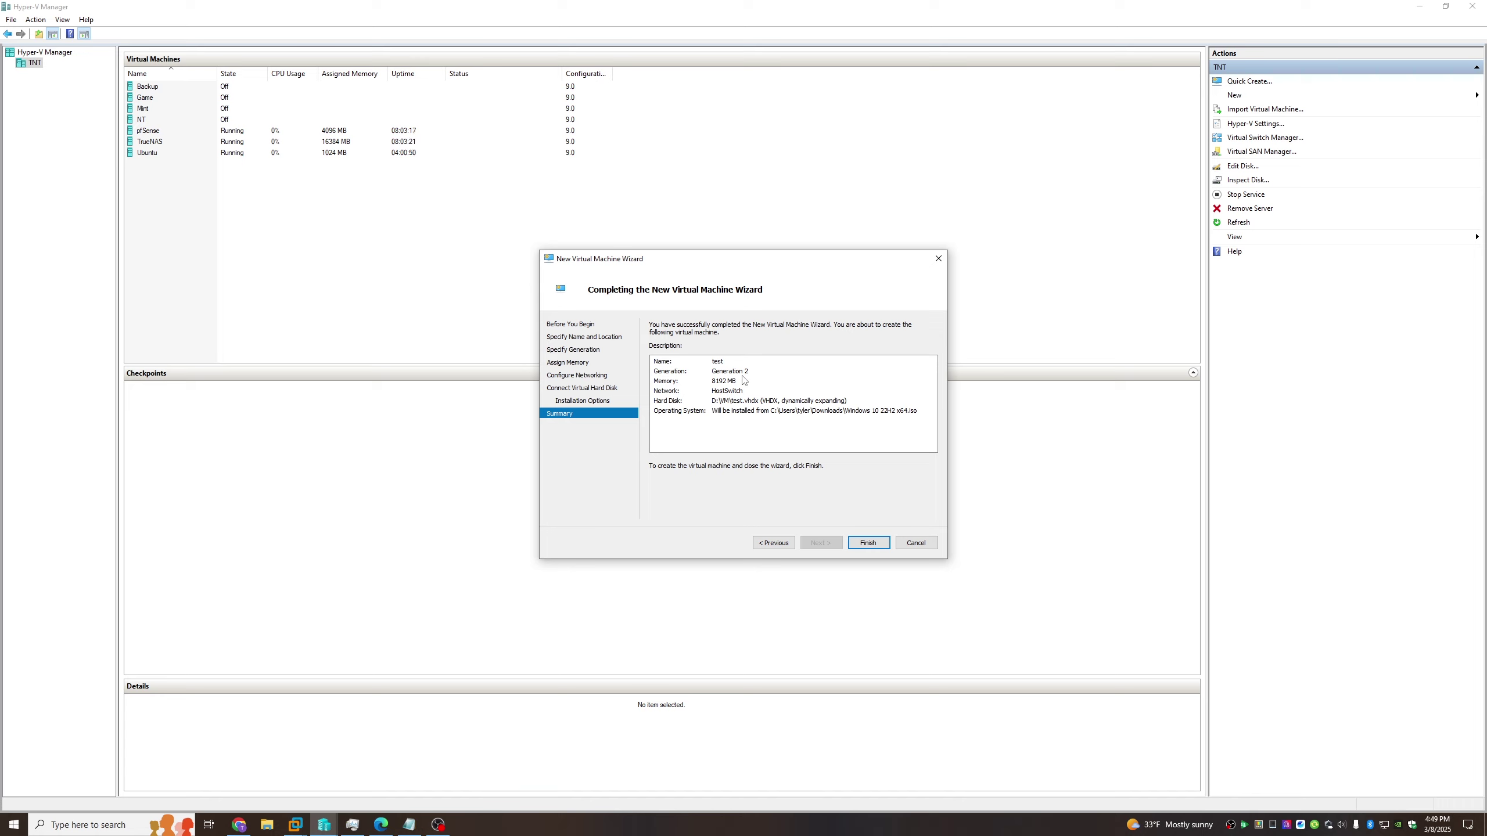
left_click(867, 543)
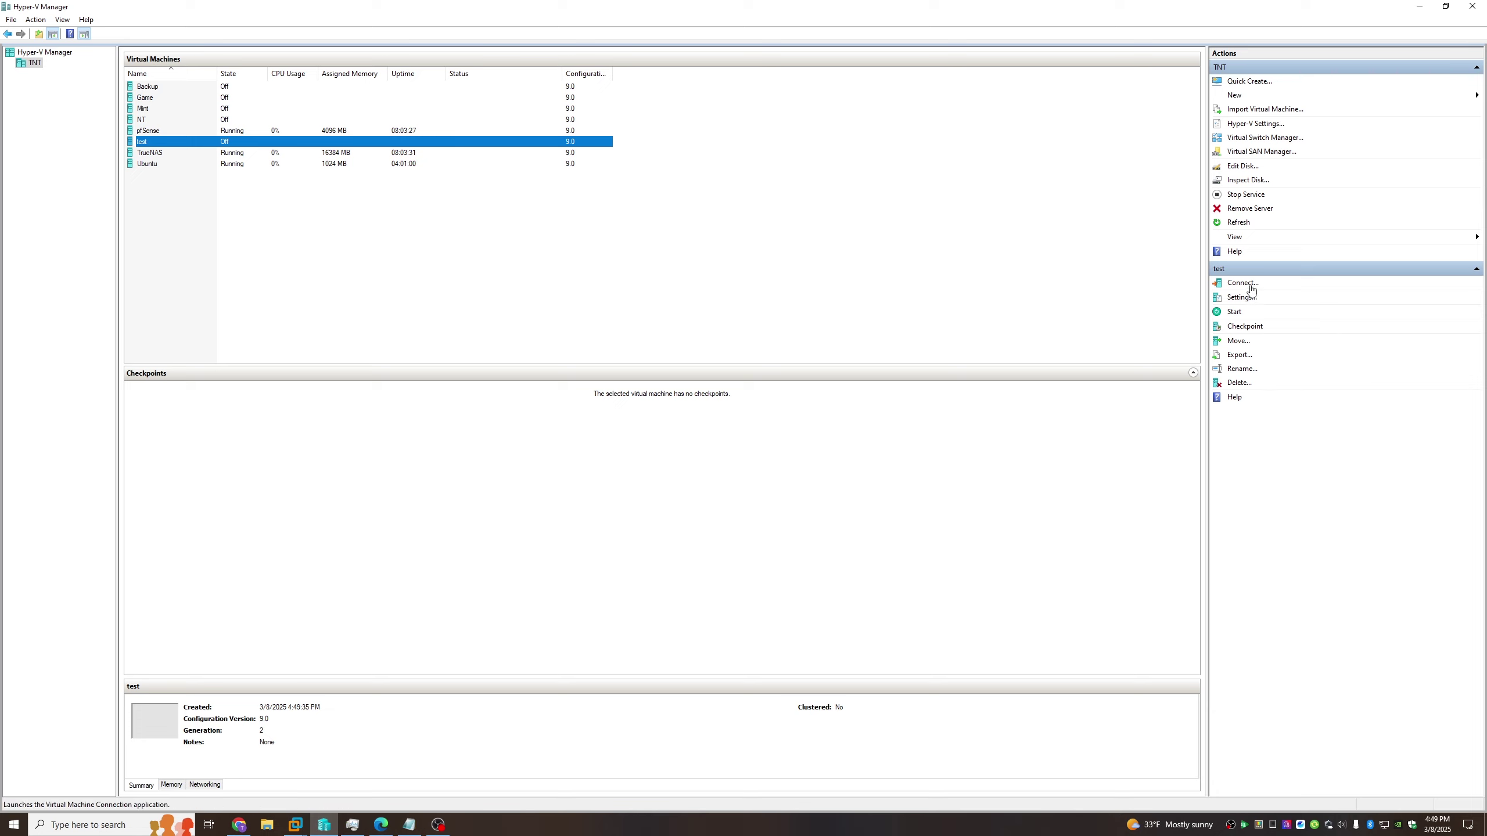
- Start the test virtual machine and connect to it to review the actions available in its connection window
left_click(1245, 324)
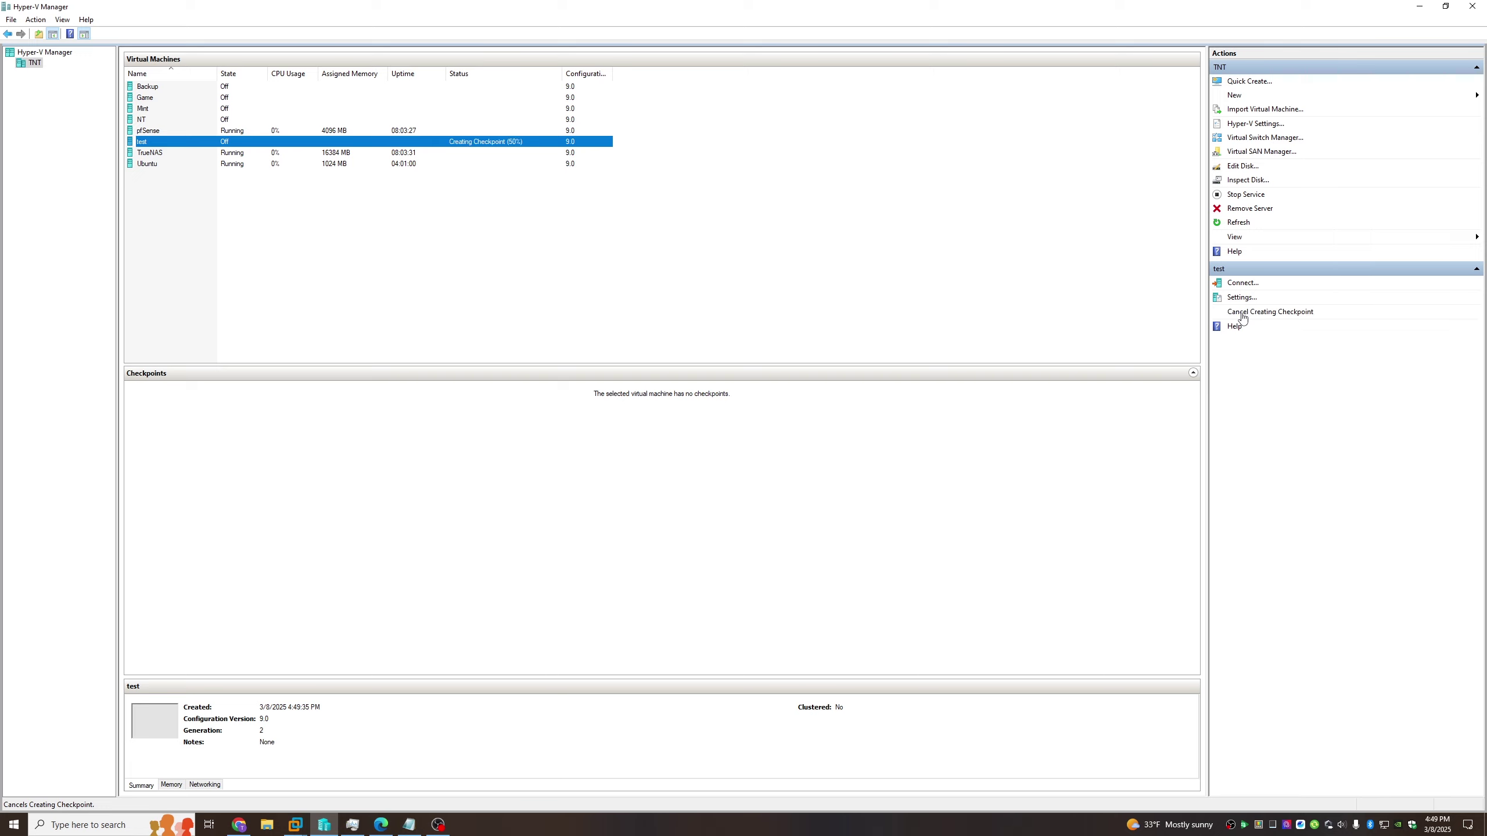
left_click(1252, 285)
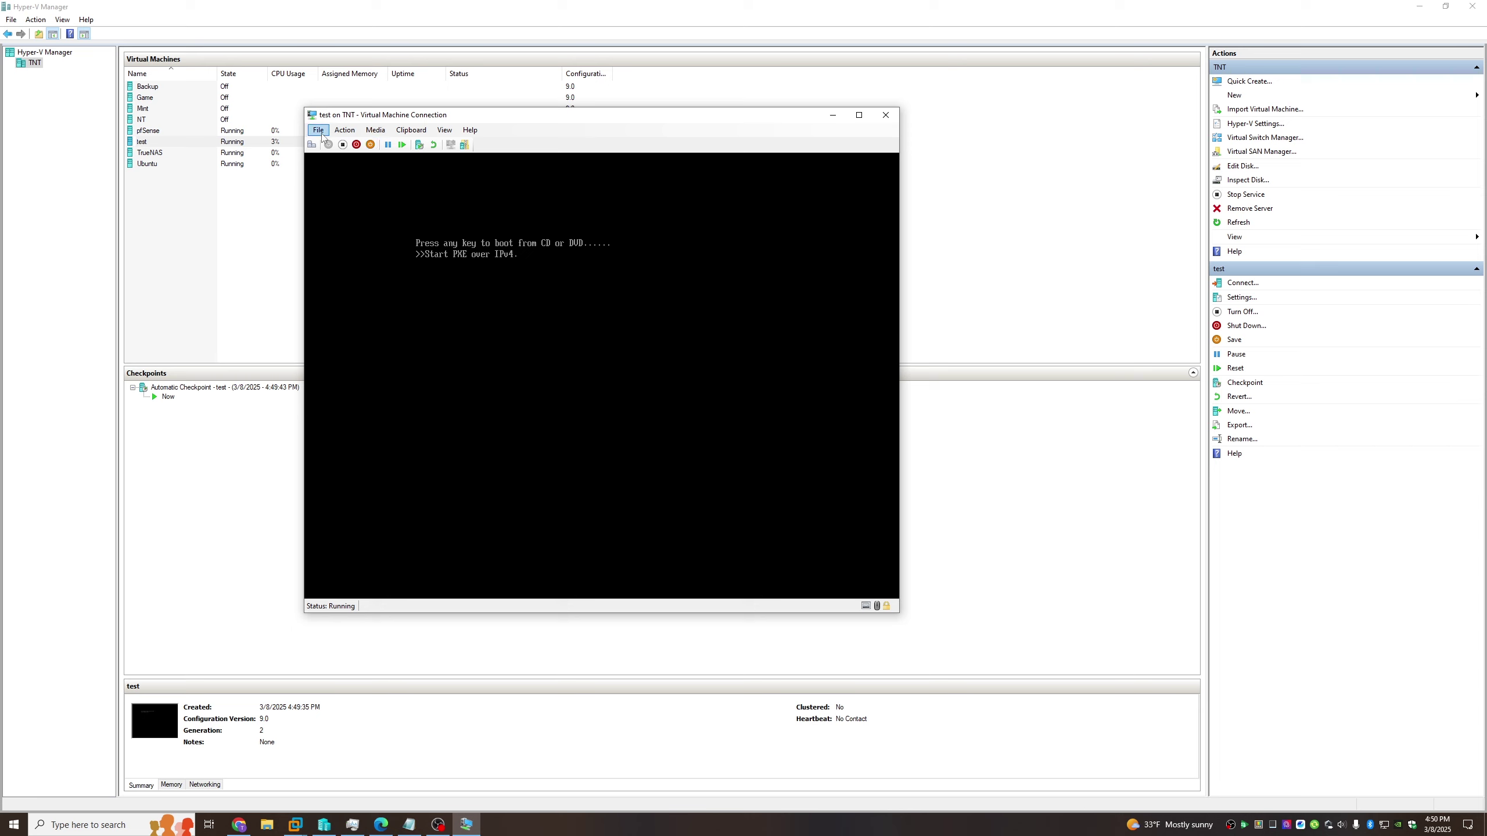
left_click(345, 131)
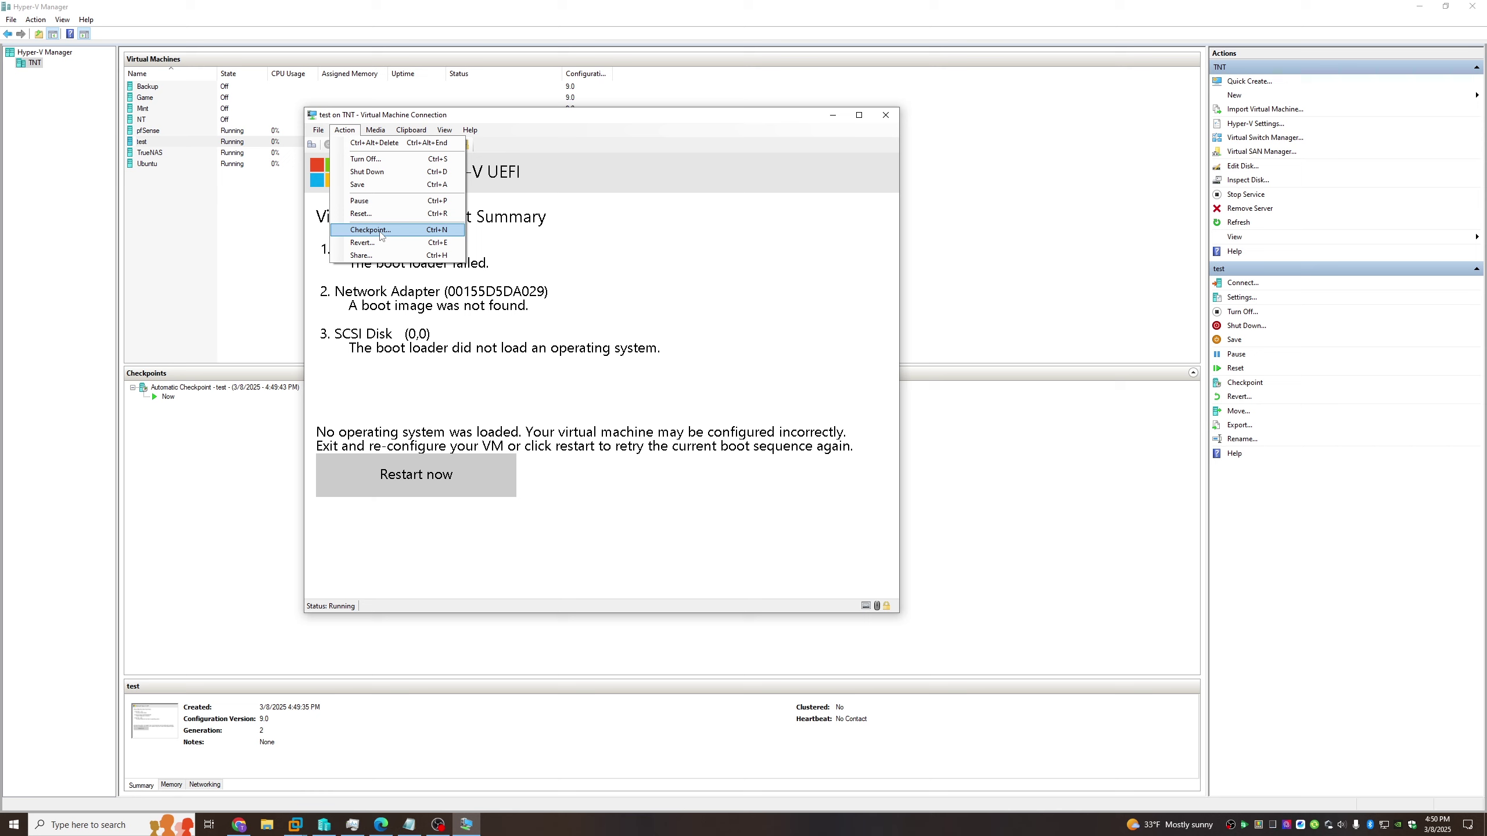
left_click(345, 131)
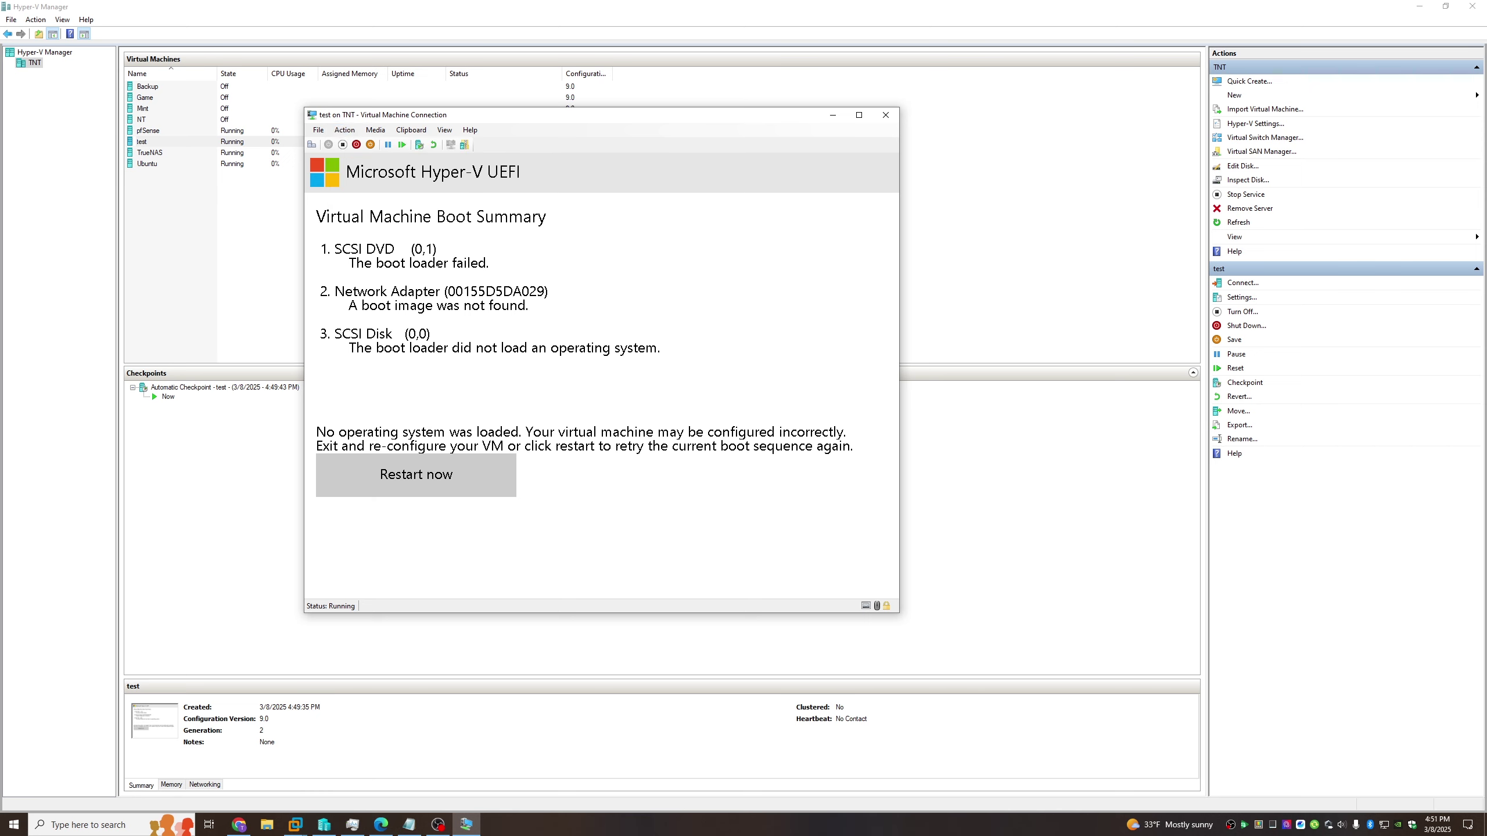
- Close the virtual machine connection and view the test machine's settings without changing them
left_click(885, 115)
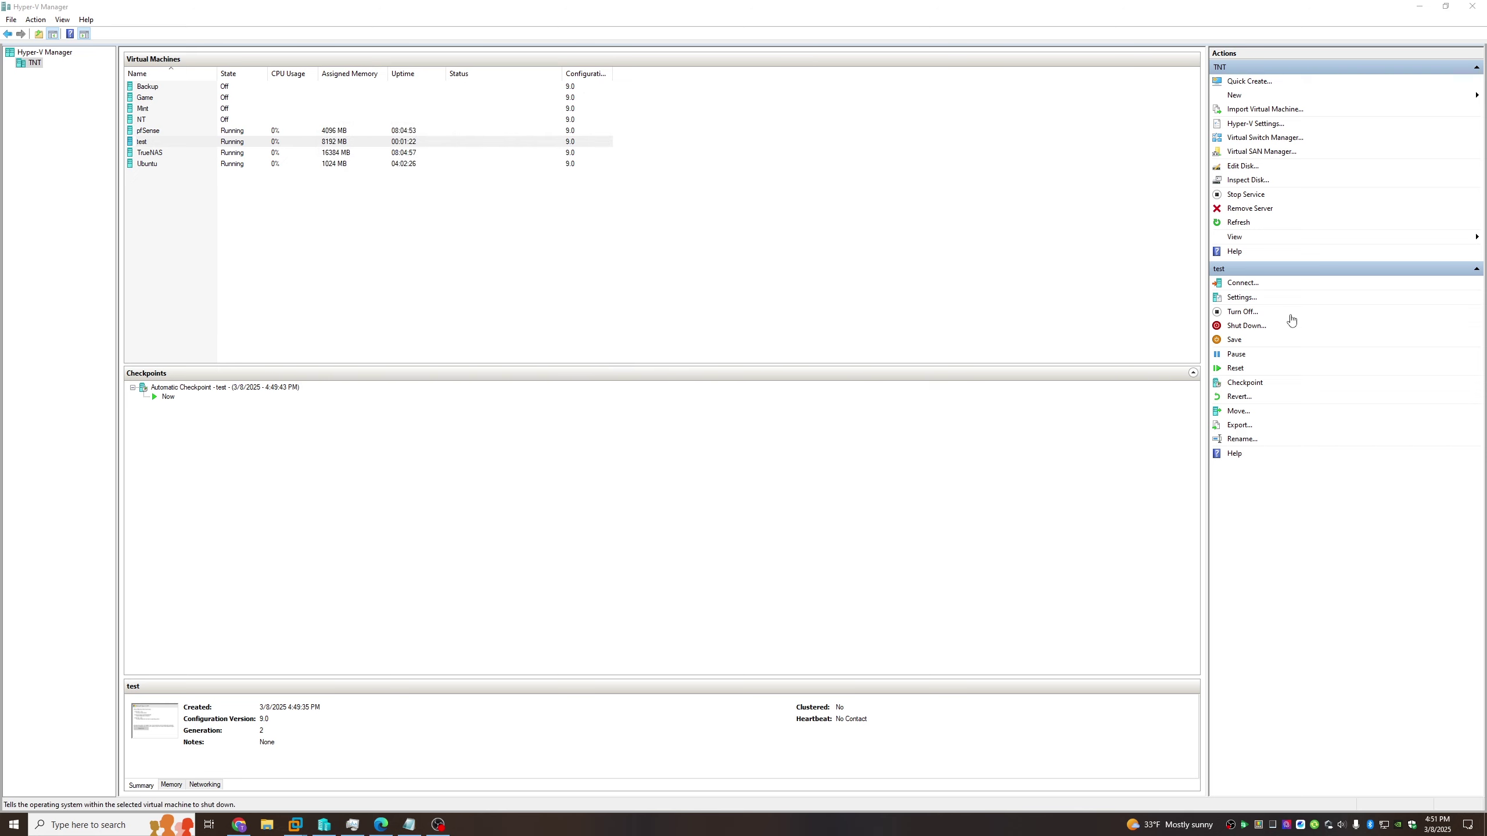
left_click(1243, 299)
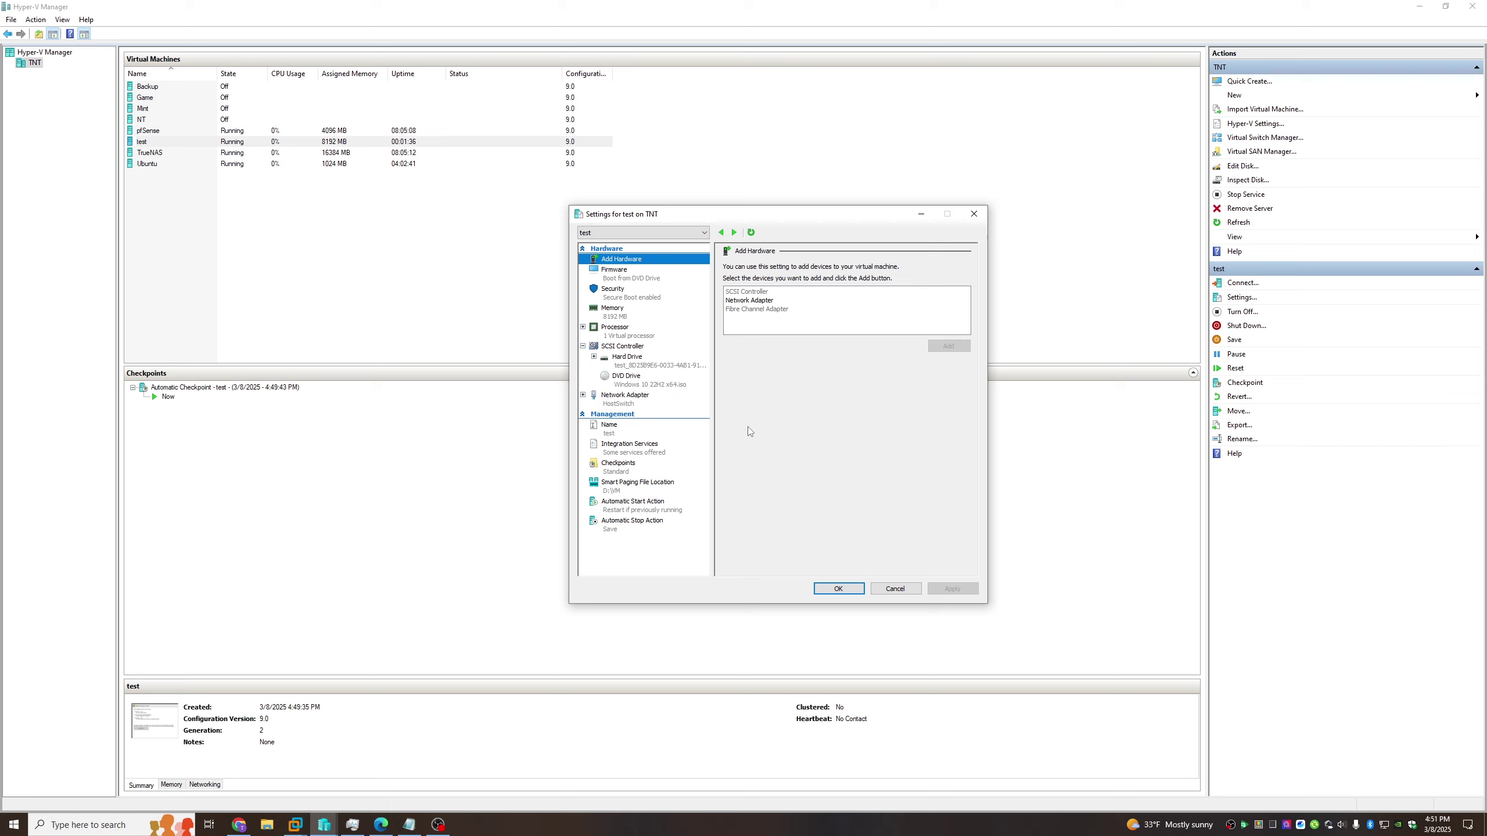
left_click(888, 587)
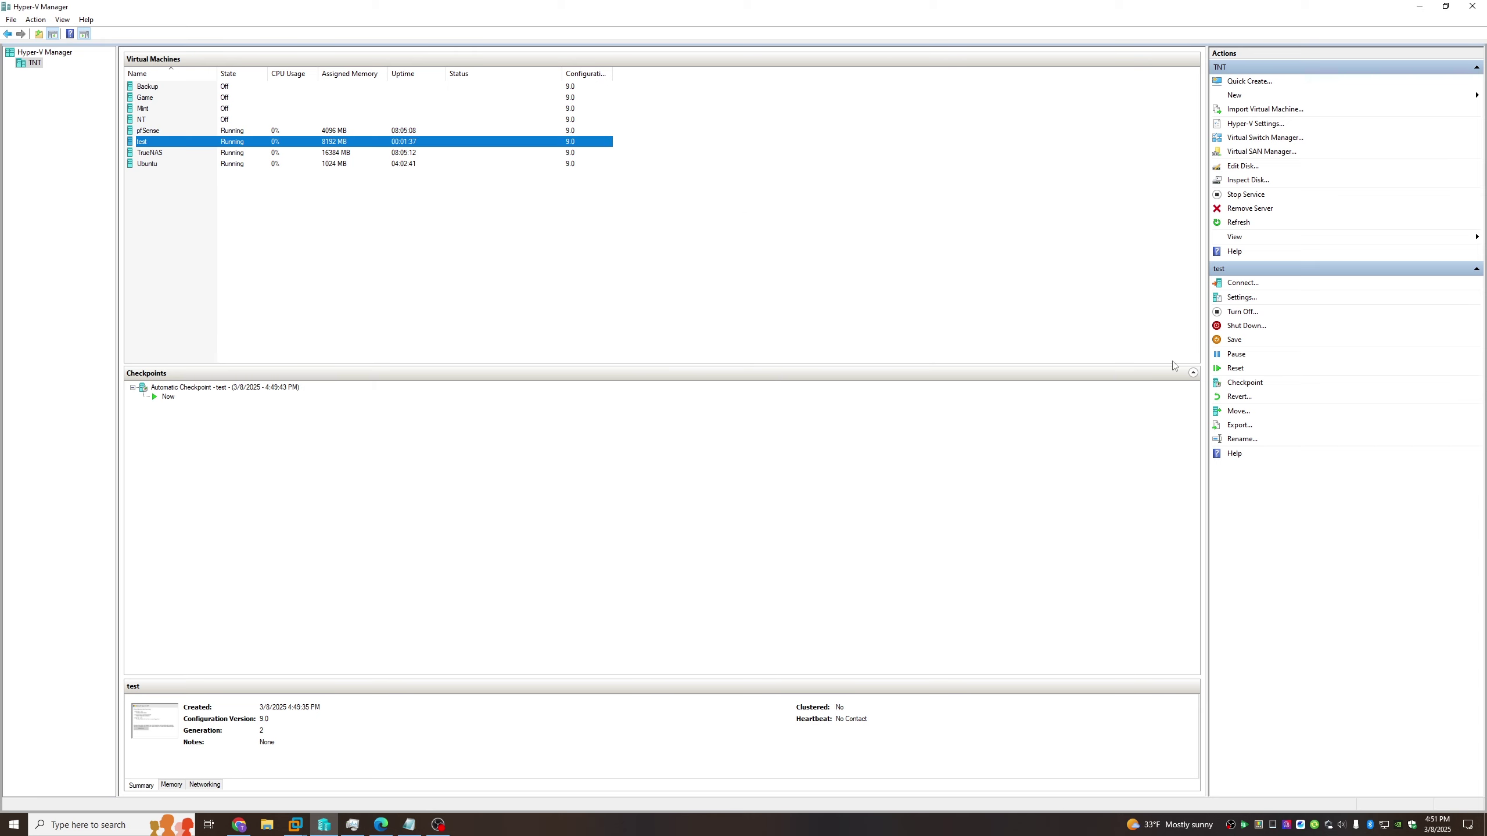
- Try to shut down the running test virtual machine through its operating system, and turn it off instead
left_click(1245, 332)
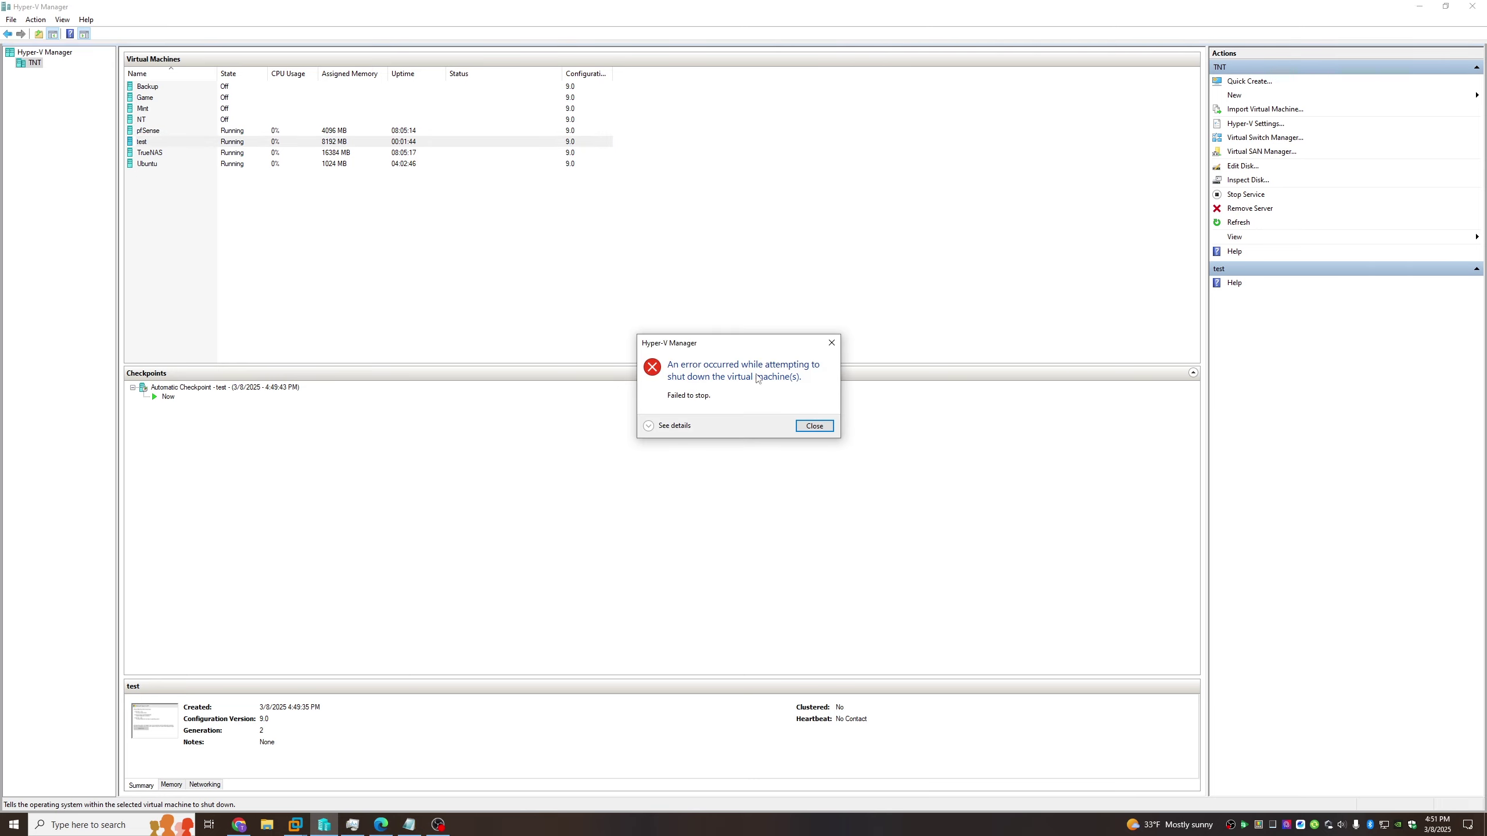
left_click(811, 424)
right_click(296, 142)
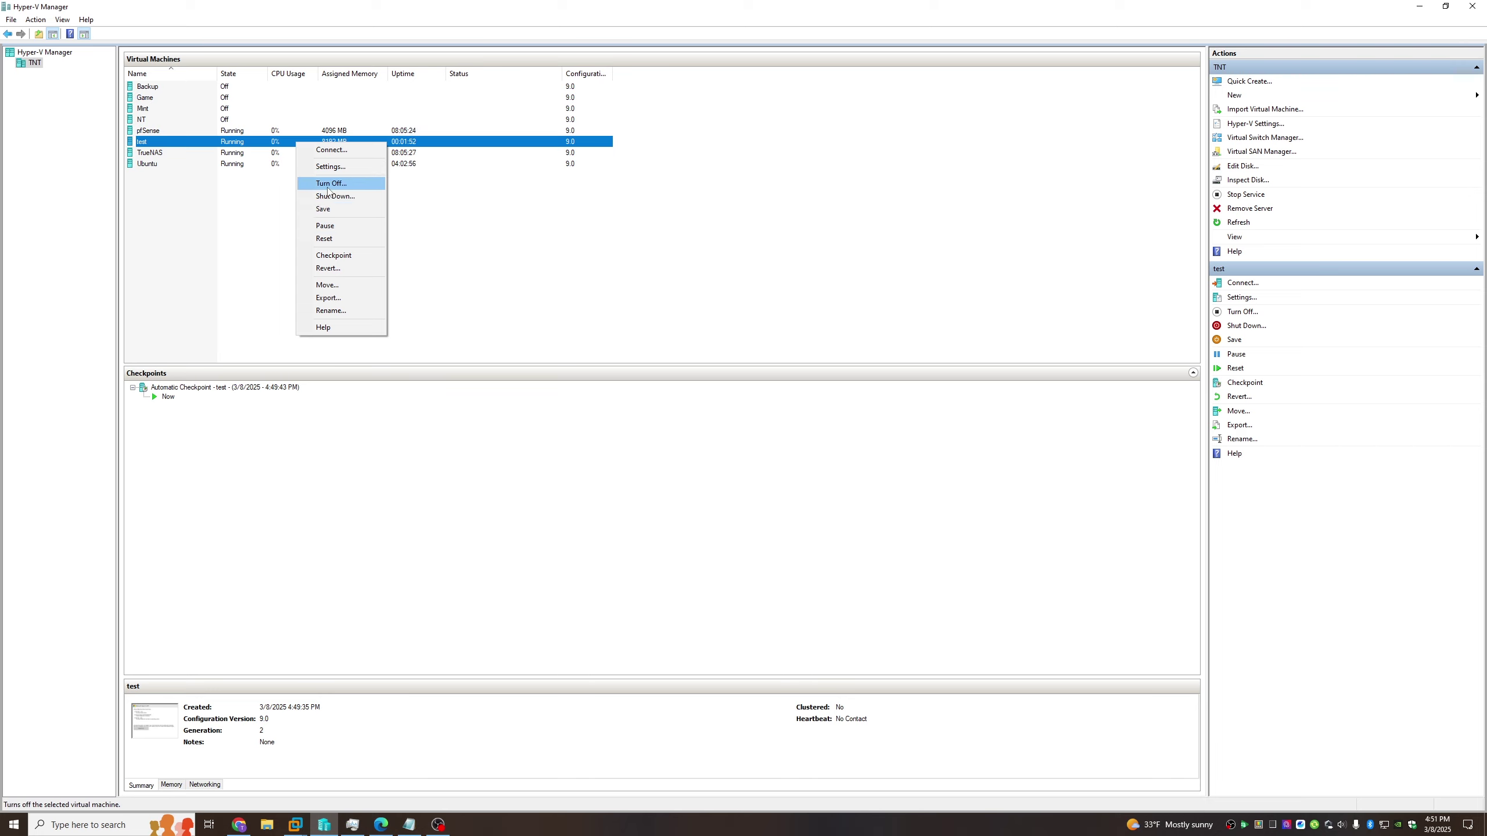
left_click(330, 185)
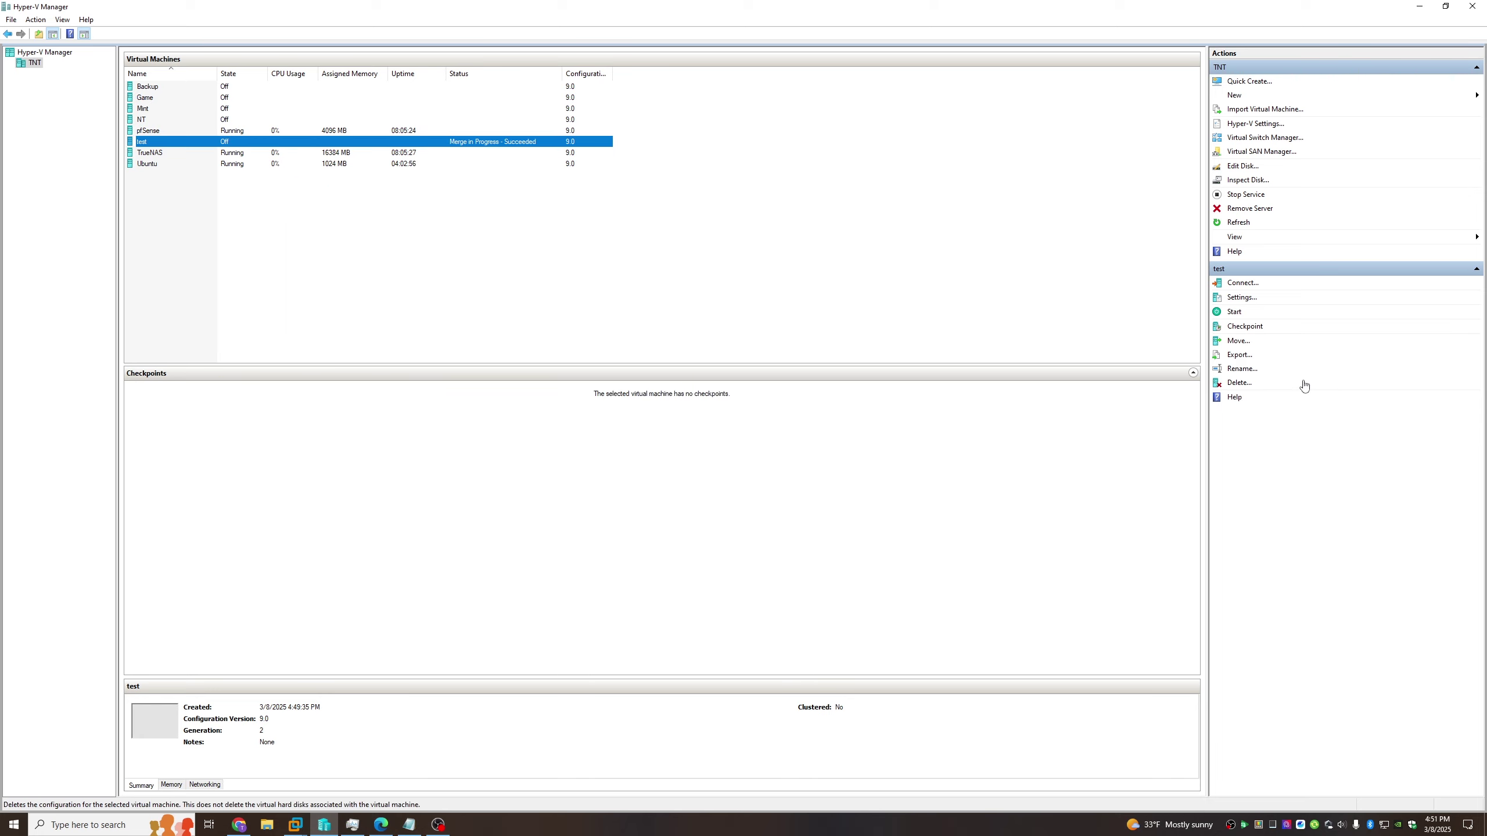
left_click(1244, 298)
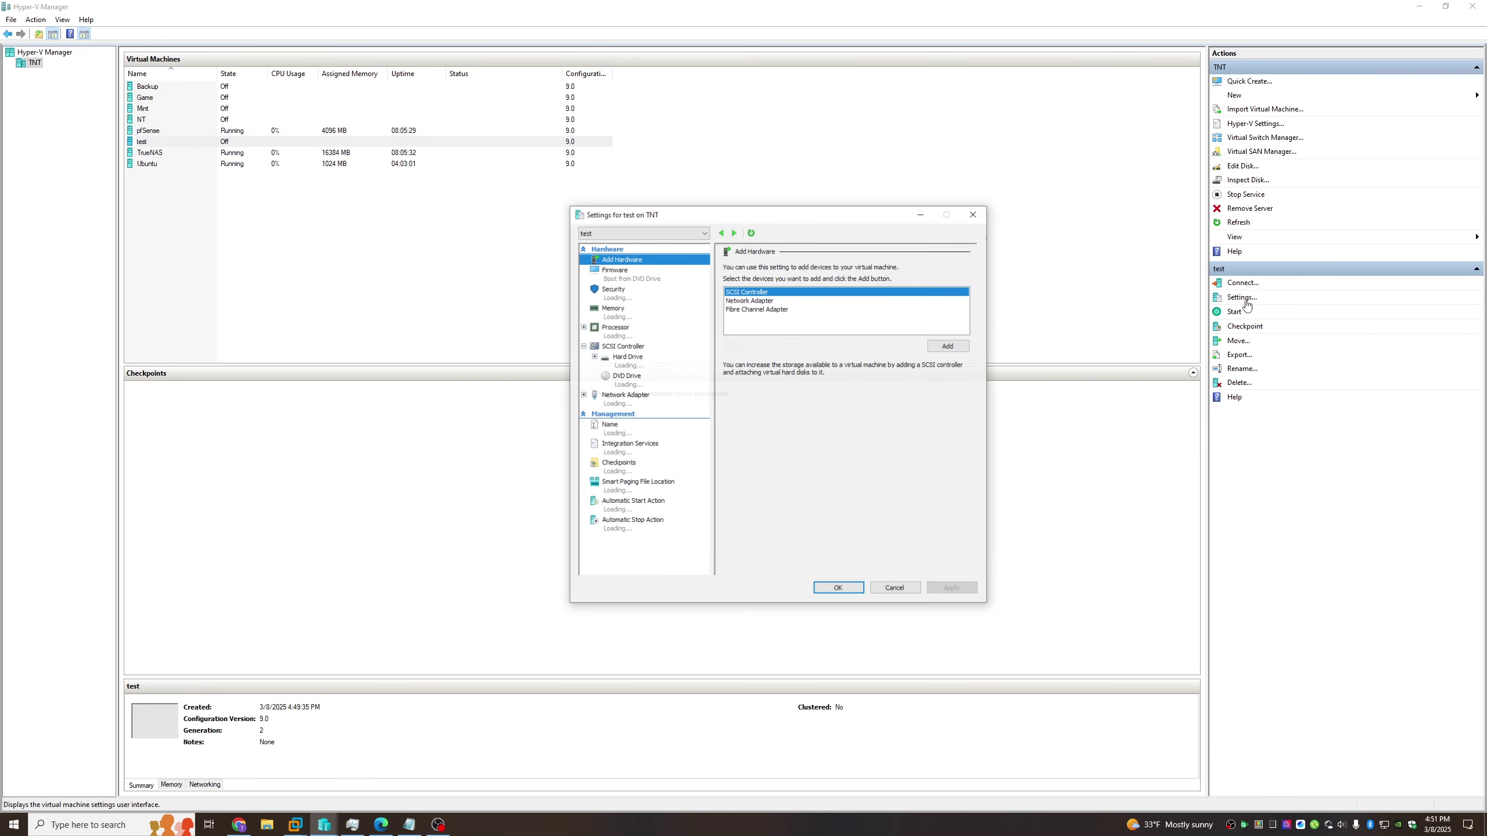
left_click(663, 335)
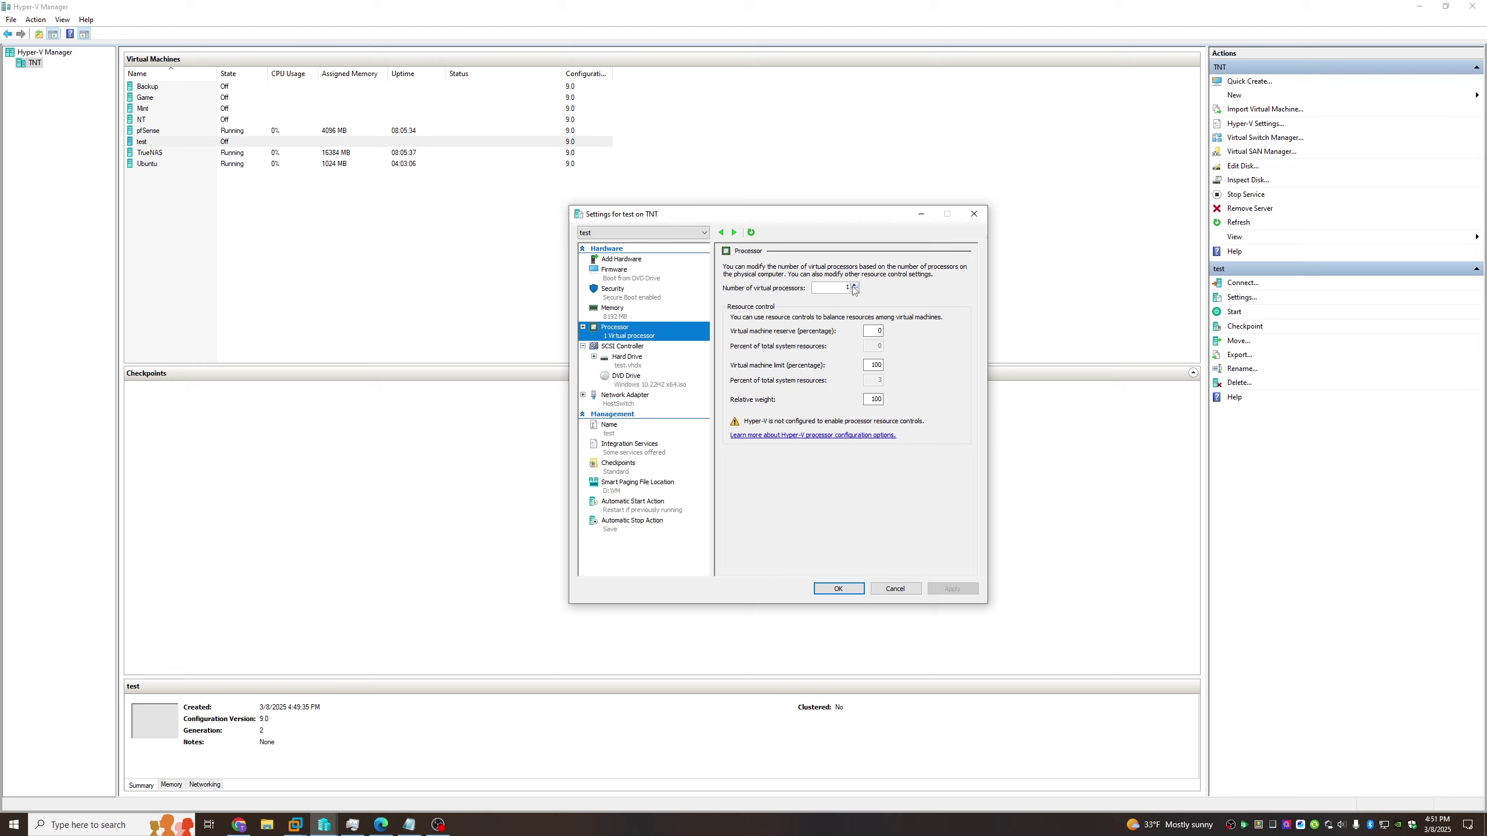
double_click(843, 287)
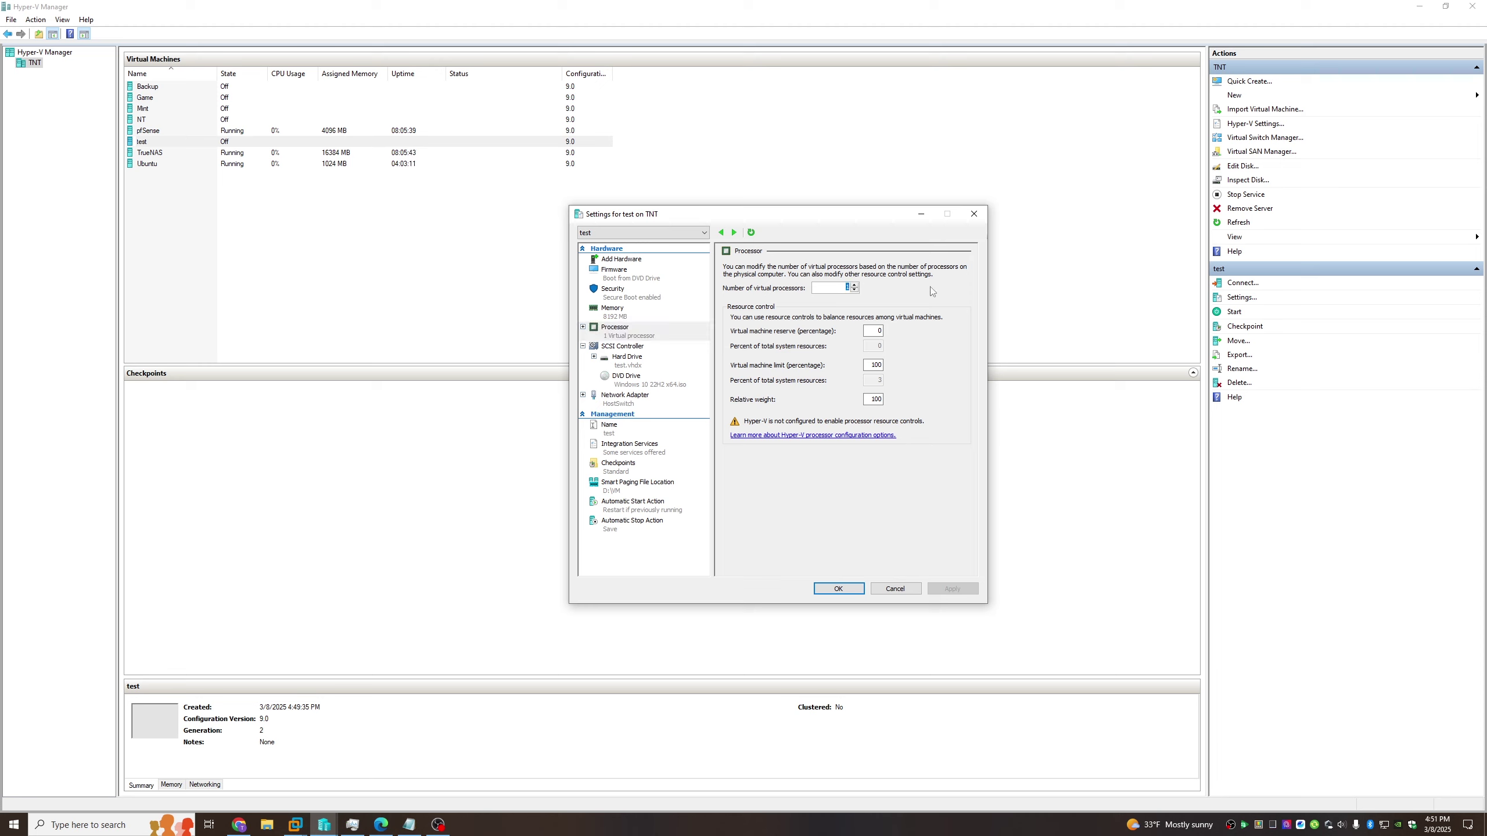
type("4")
left_click(662, 362)
left_click(651, 280)
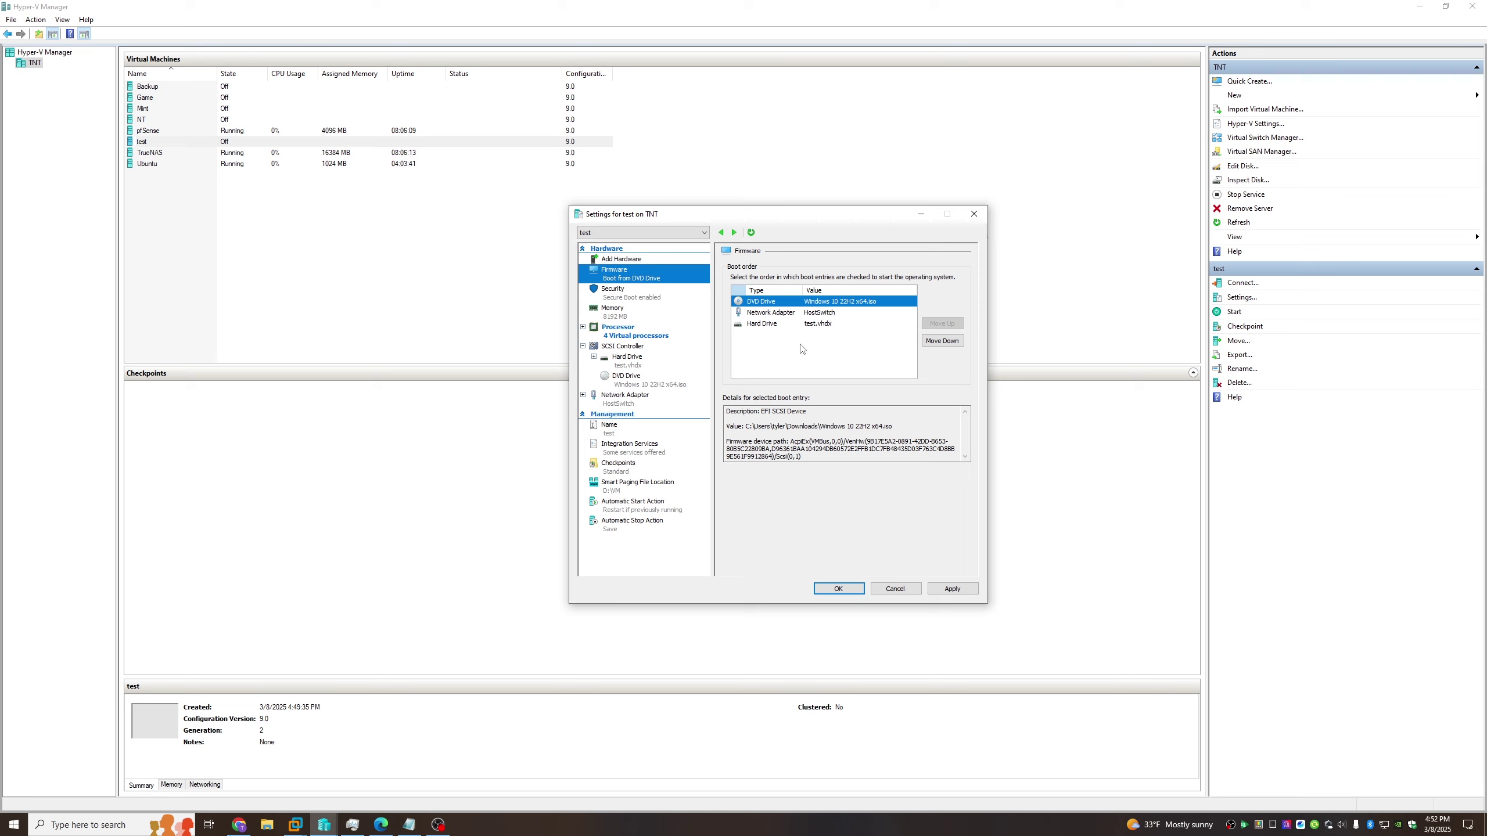
left_click(795, 303)
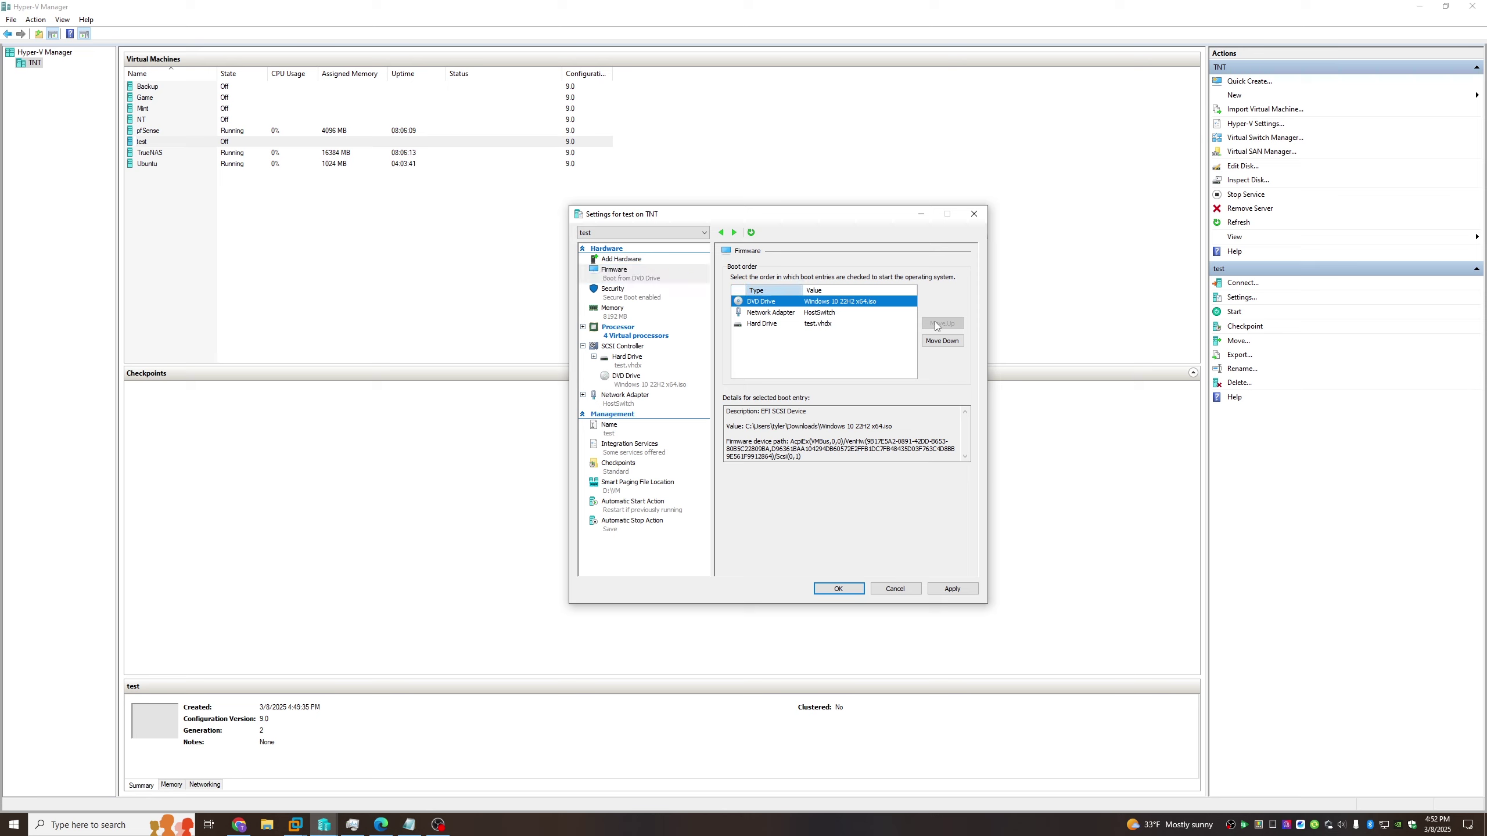
left_click(911, 590)
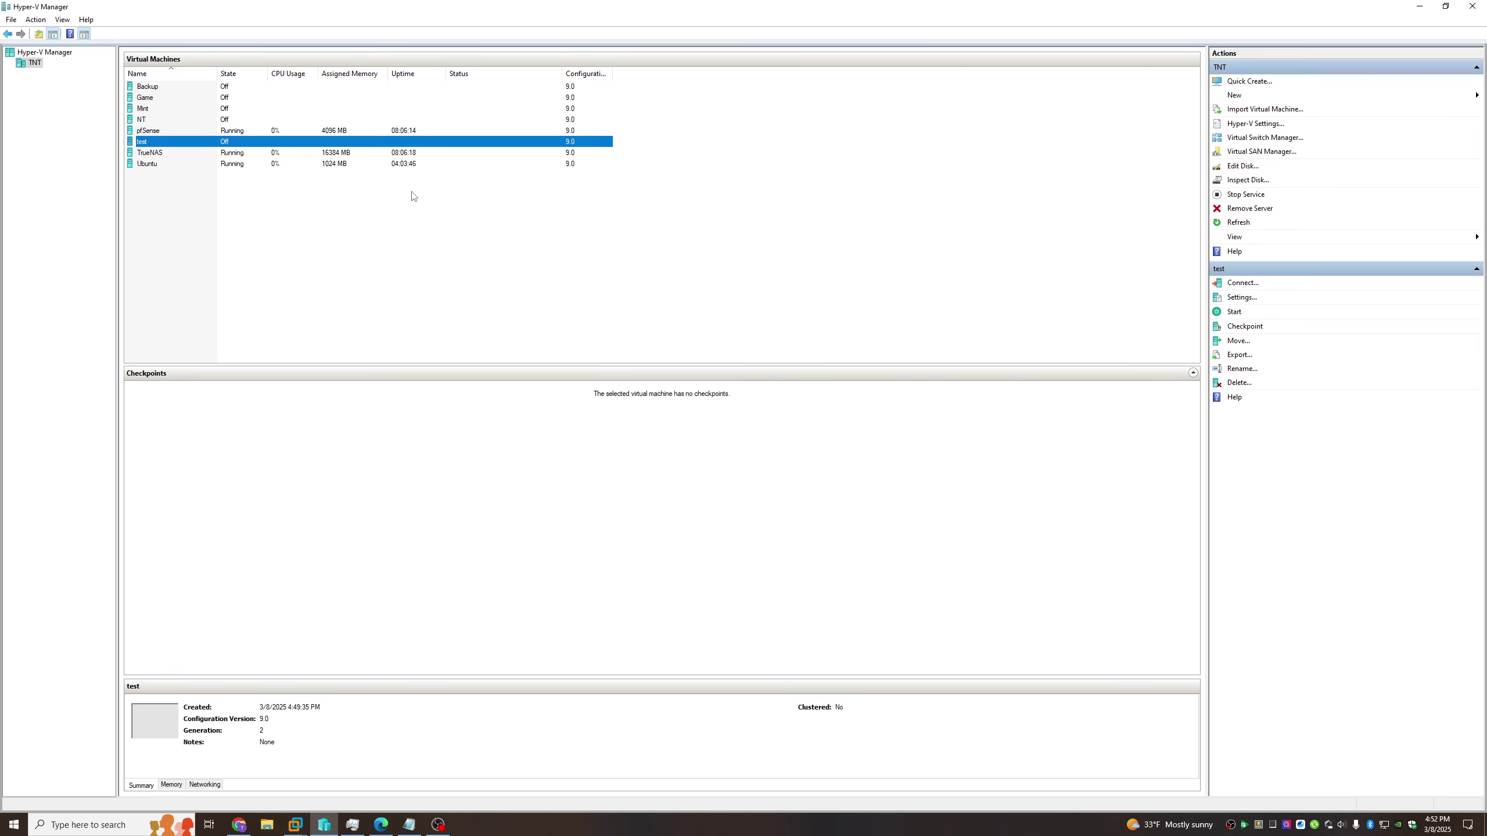
- Set the test virtual machine's number of virtual processors to 4, apply the change and close its settings
left_click(1236, 299)
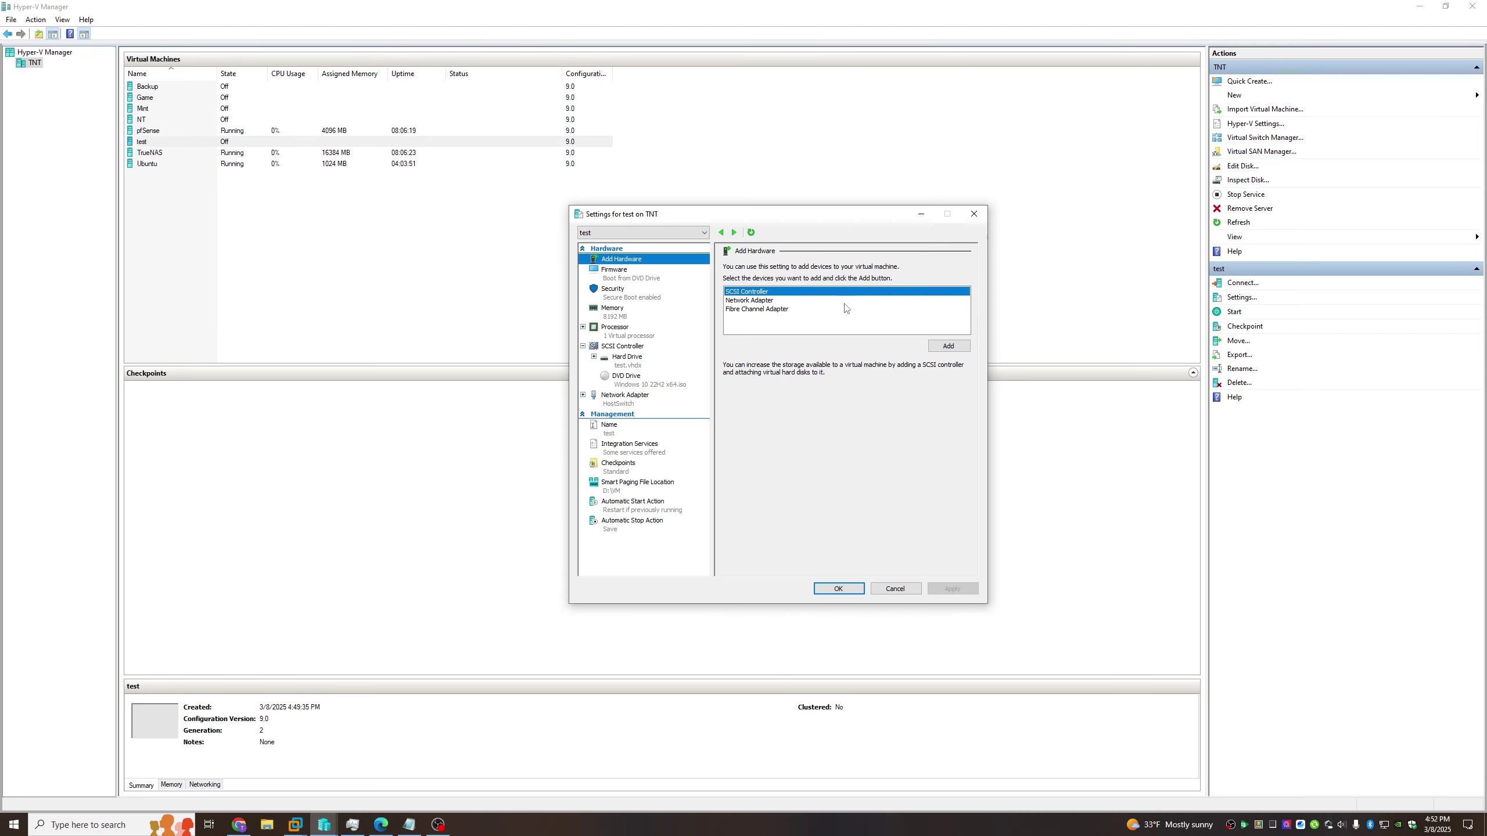
left_click(615, 275)
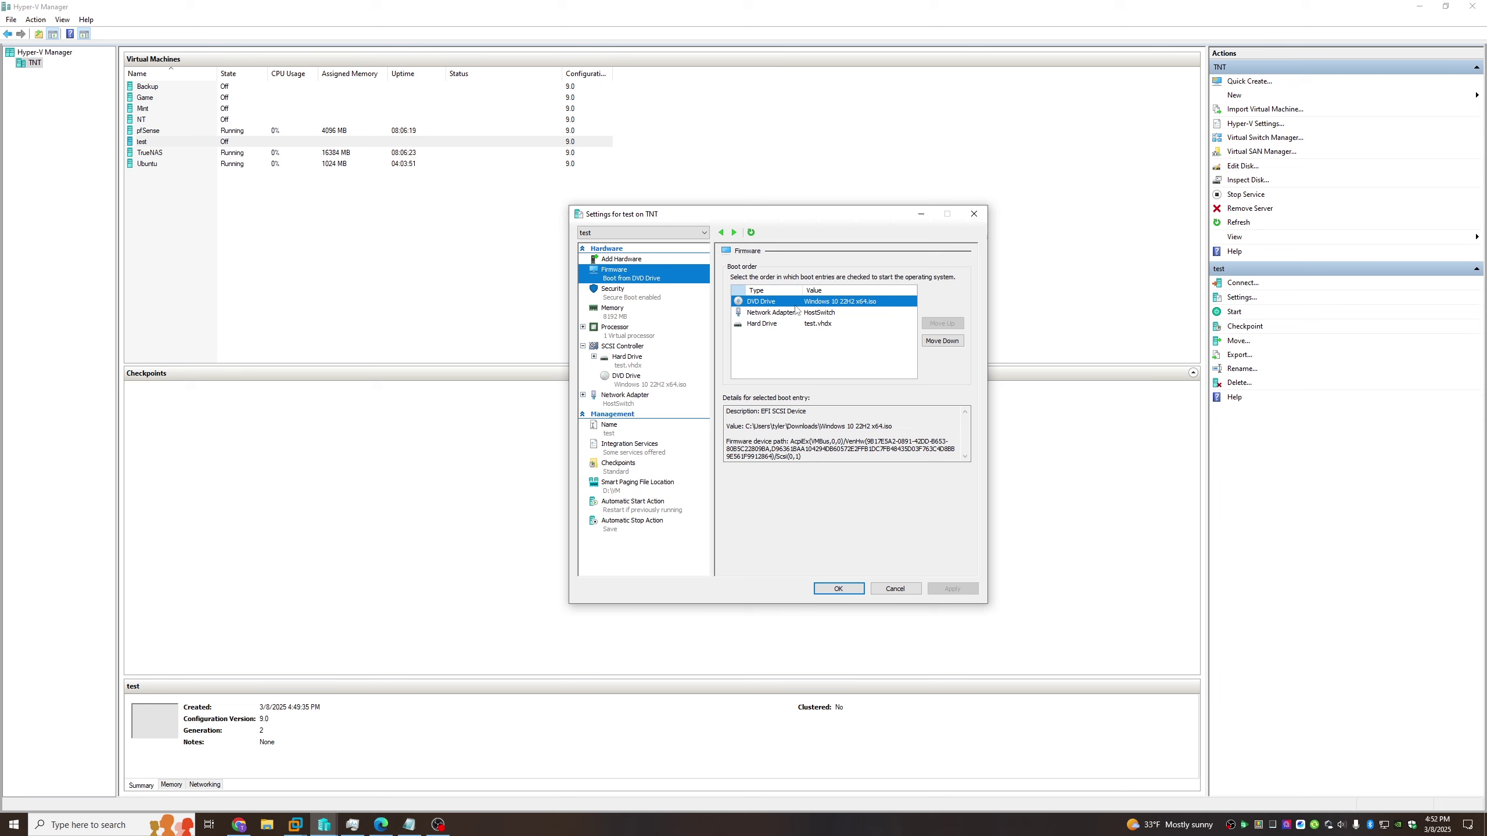
left_click(666, 330)
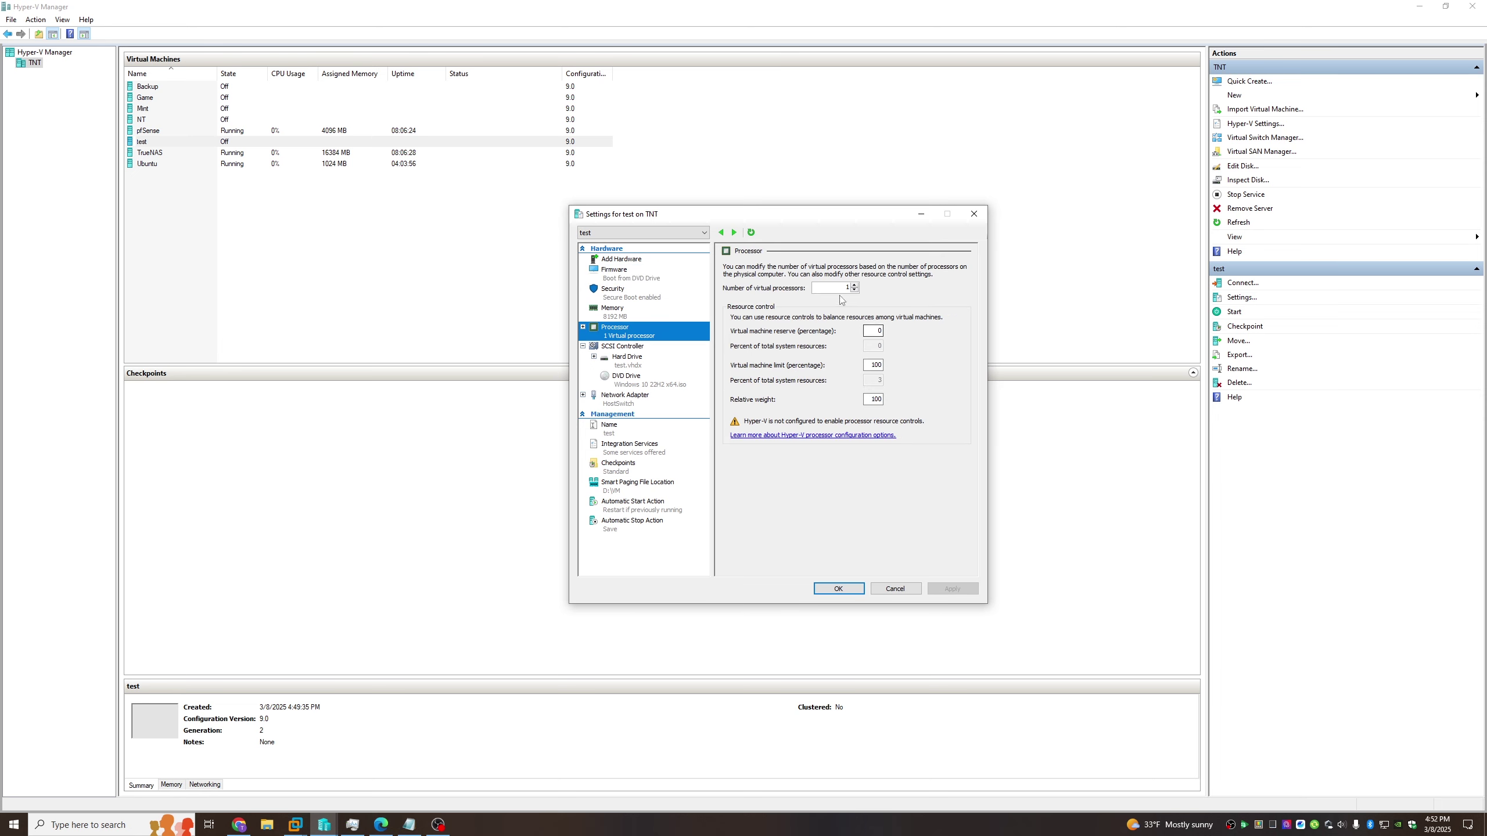
key("Tab")
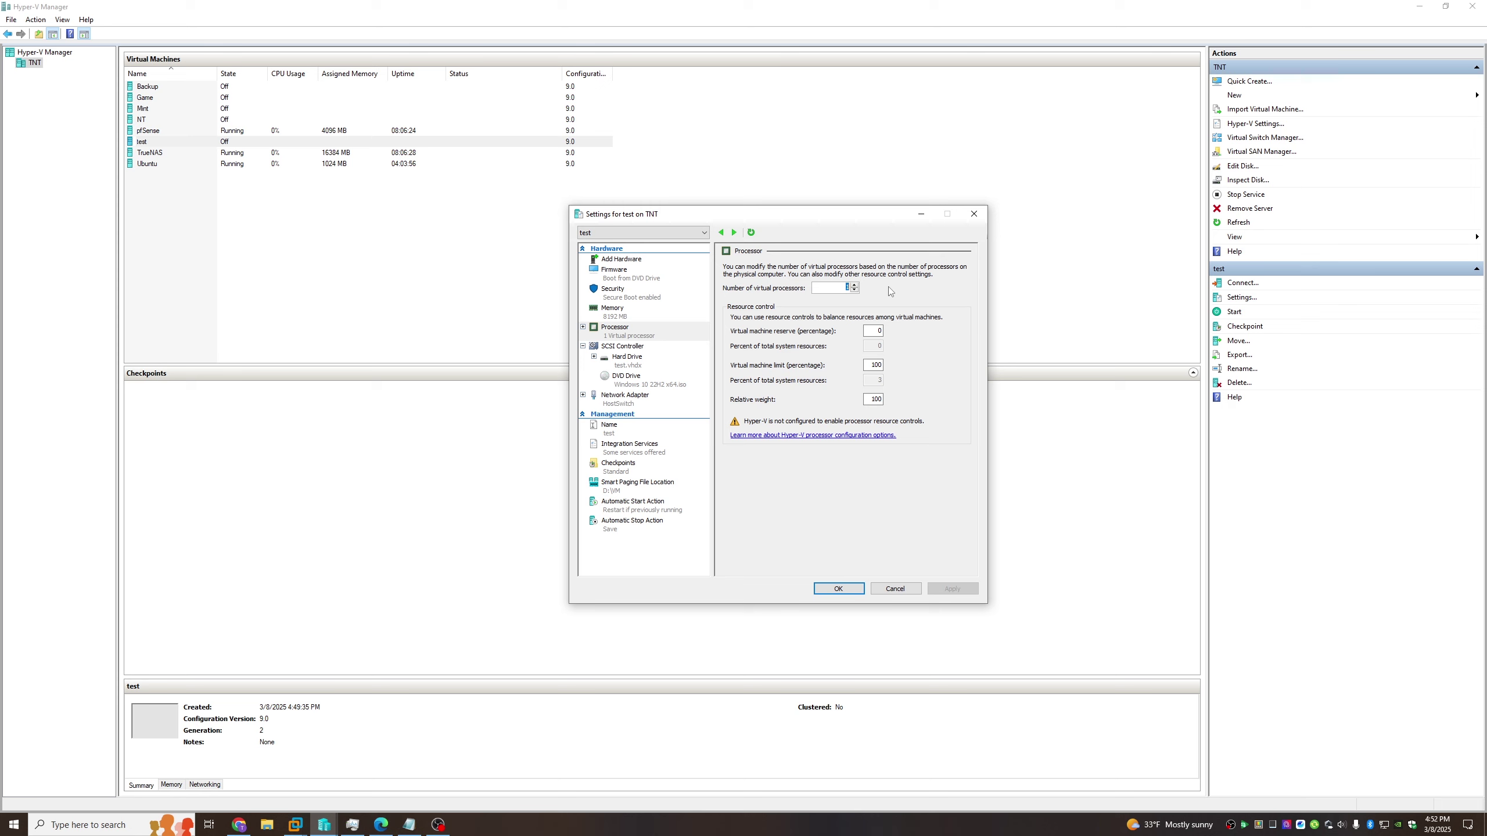
type("4")
left_click(951, 589)
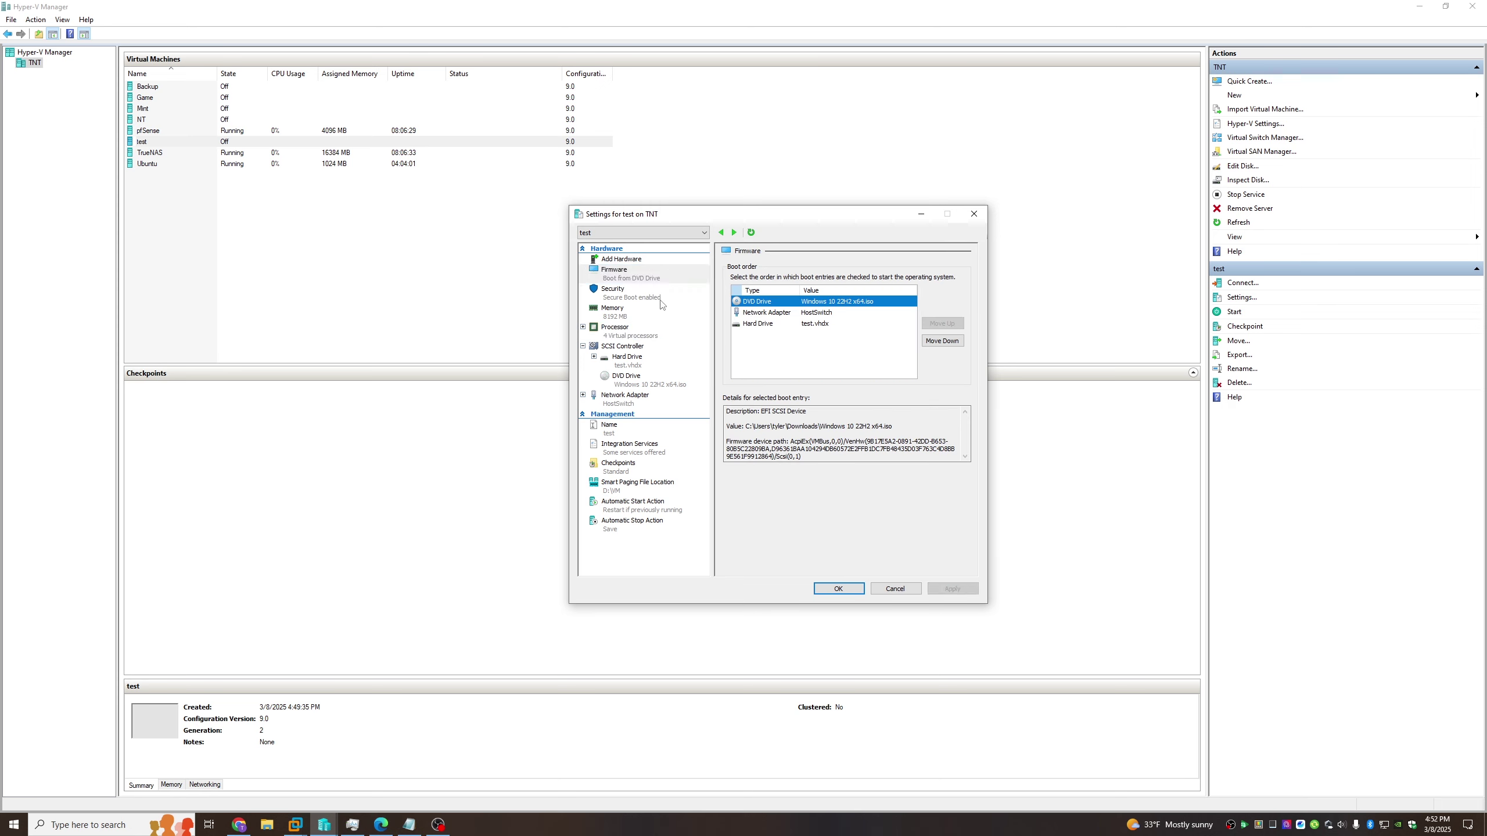
left_click(907, 589)
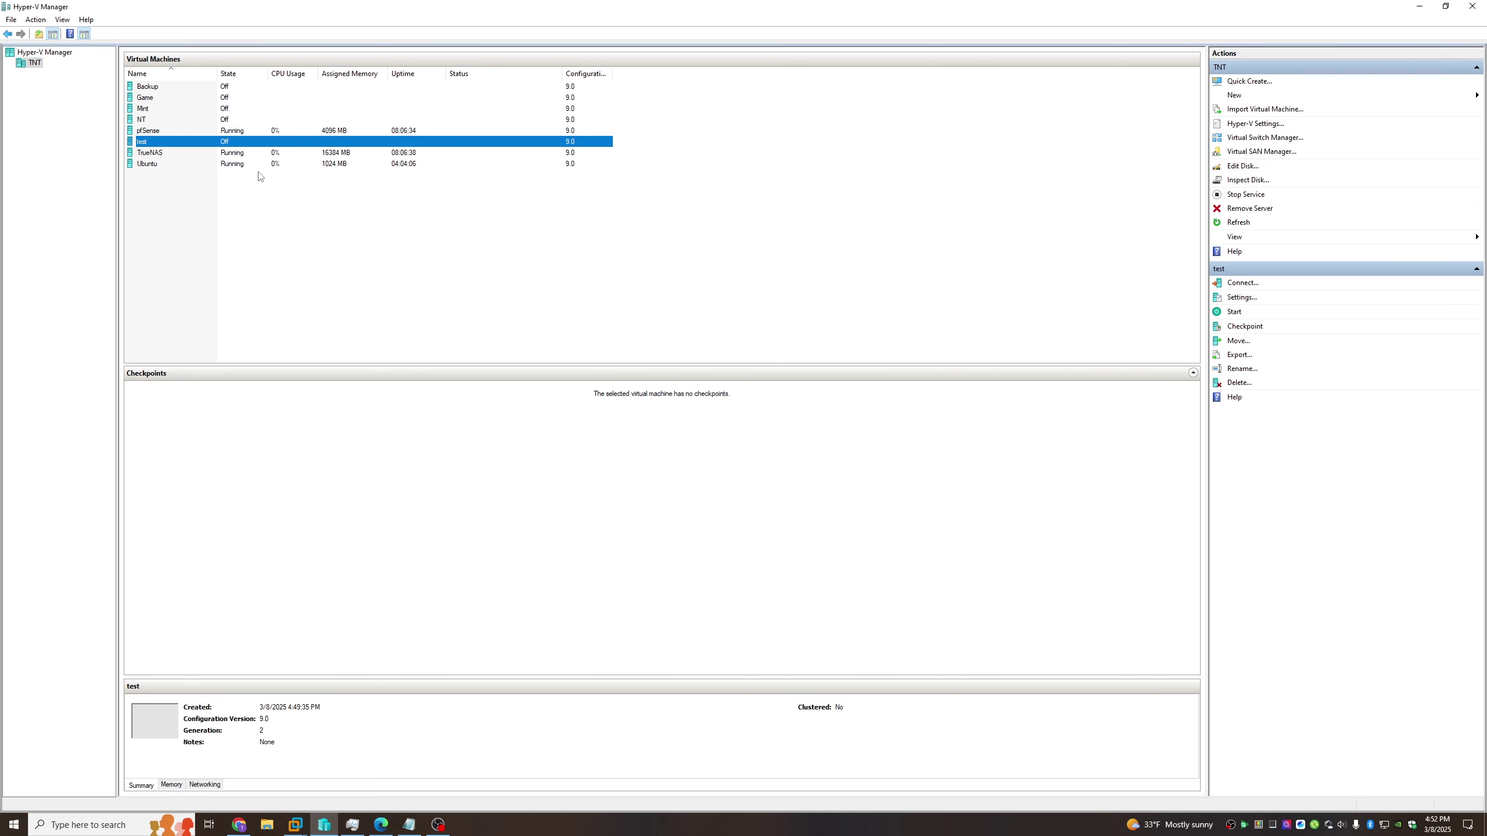
- Start and connect to the test virtual machine, shut it off, and start it again to boot from the installation DVD
left_click(1234, 312)
left_click(1241, 282)
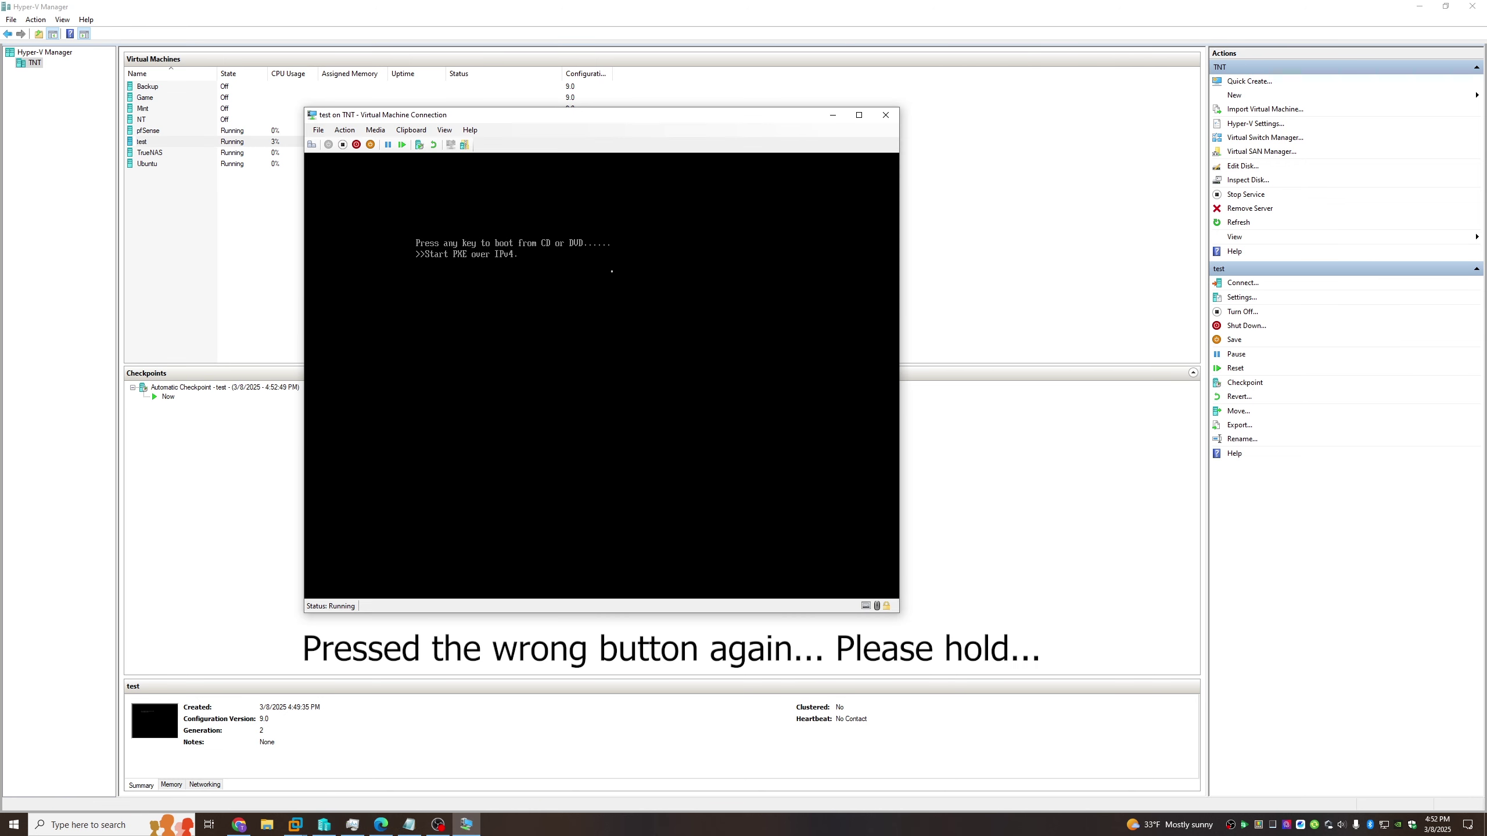
left_click(354, 145)
left_click(618, 382)
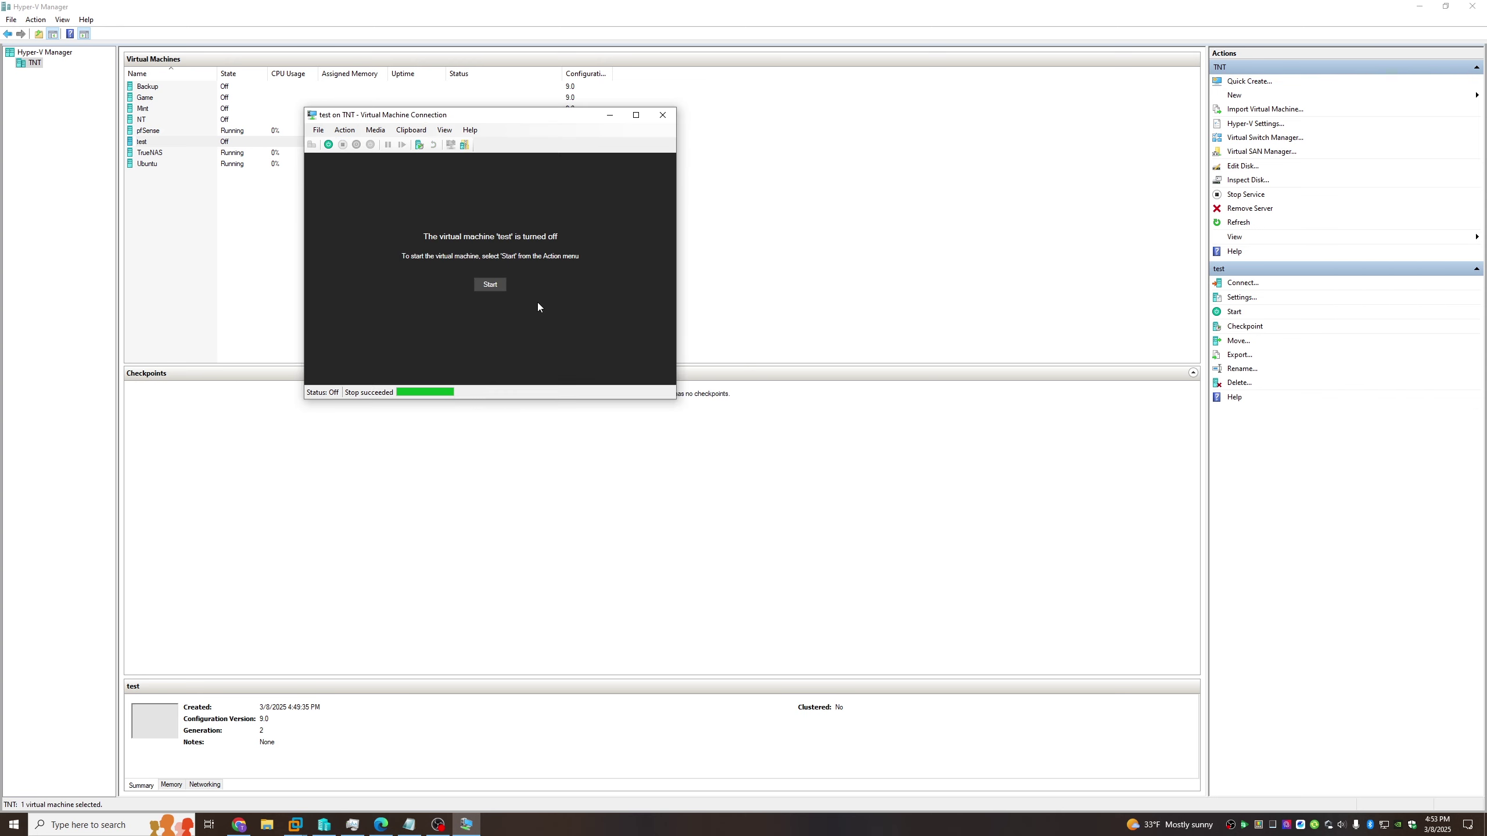
left_click(491, 285)
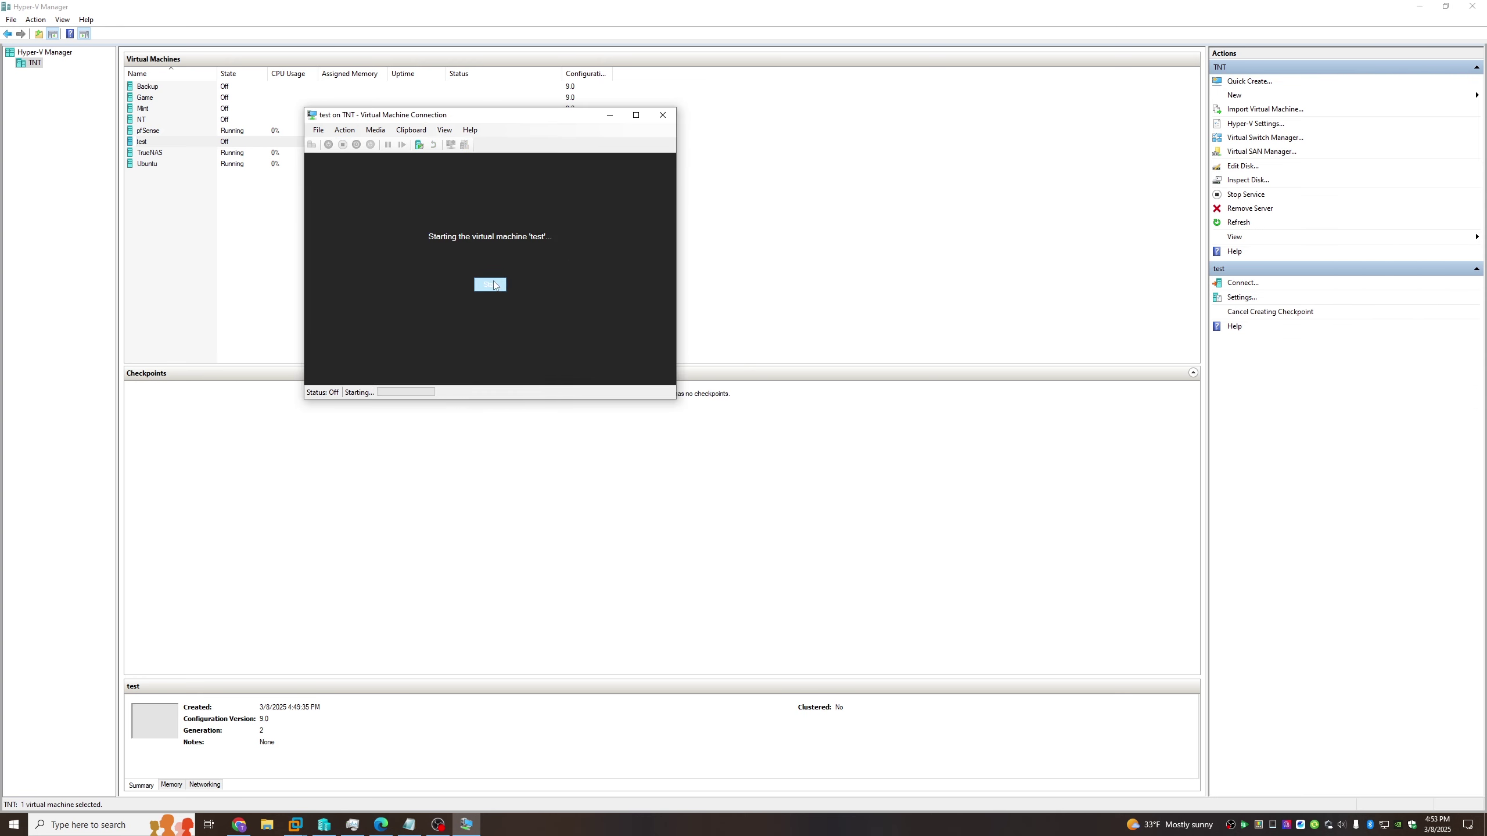
key("Return")
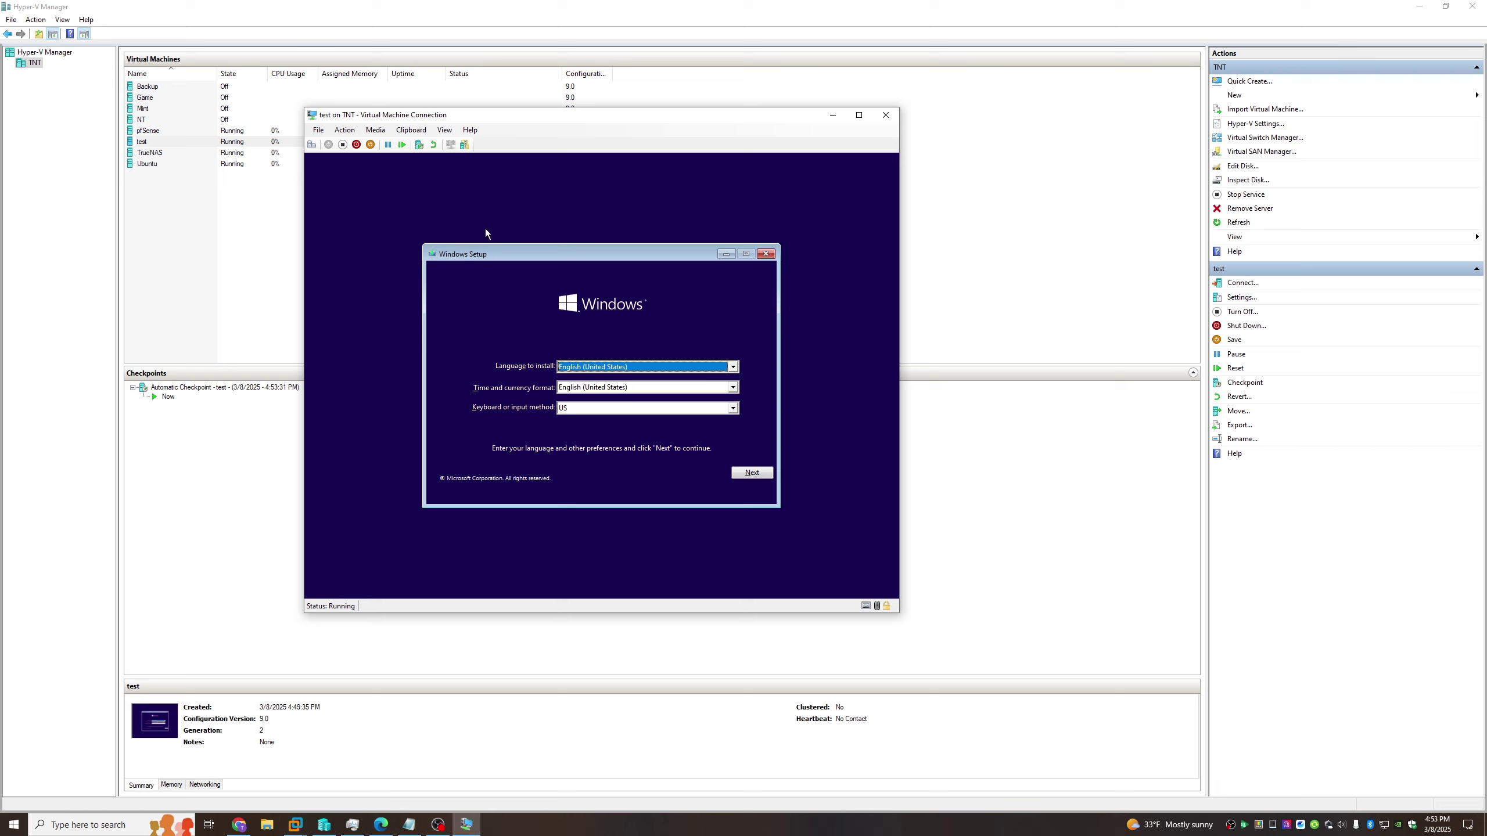
- Start the Windows installation in English (United States) with the connection maximized, without a product key, and choose the Windows 10 Pro edition
left_click(754, 473)
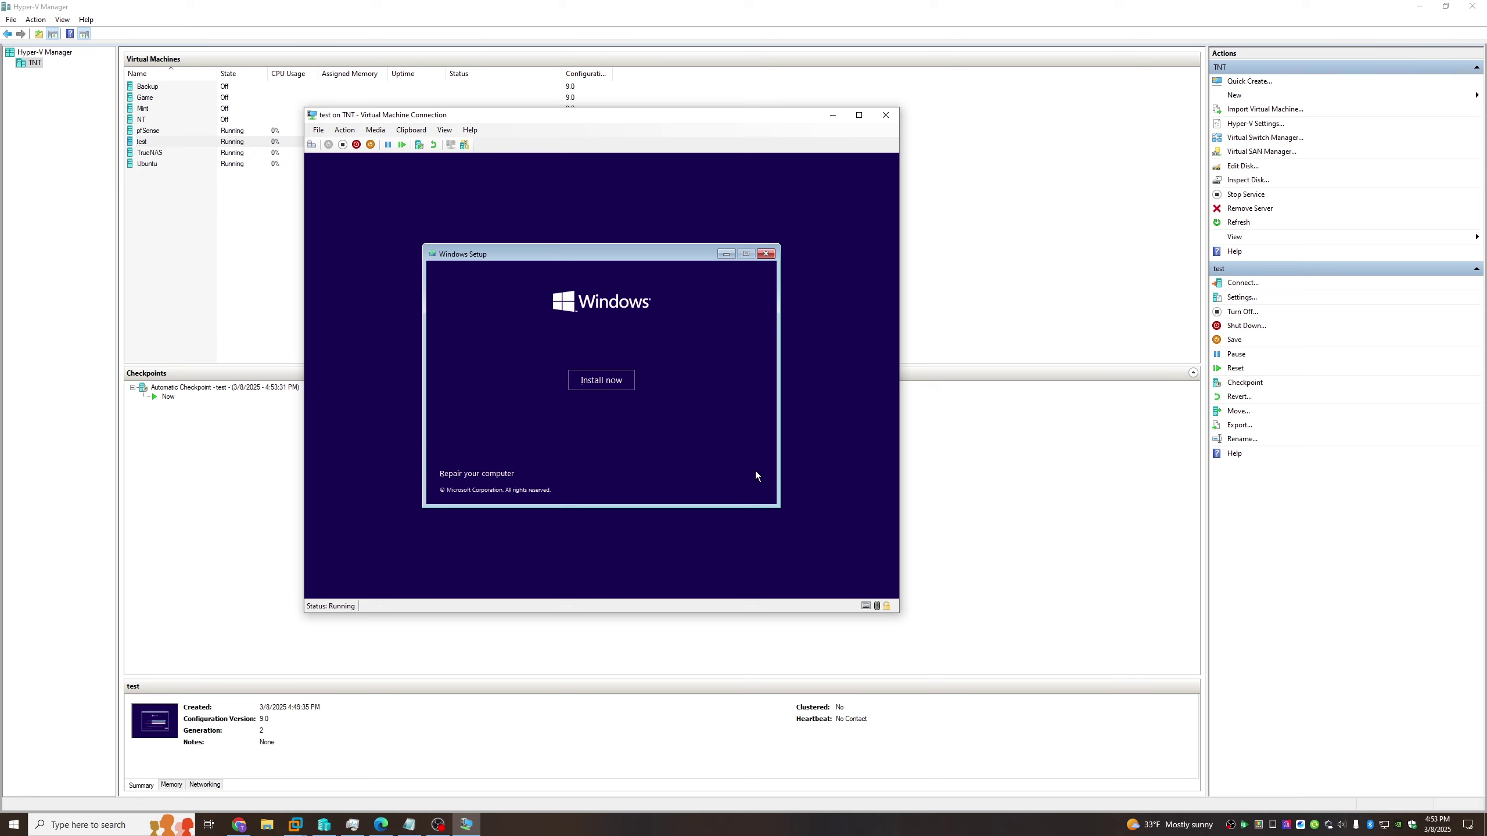
left_click(595, 384)
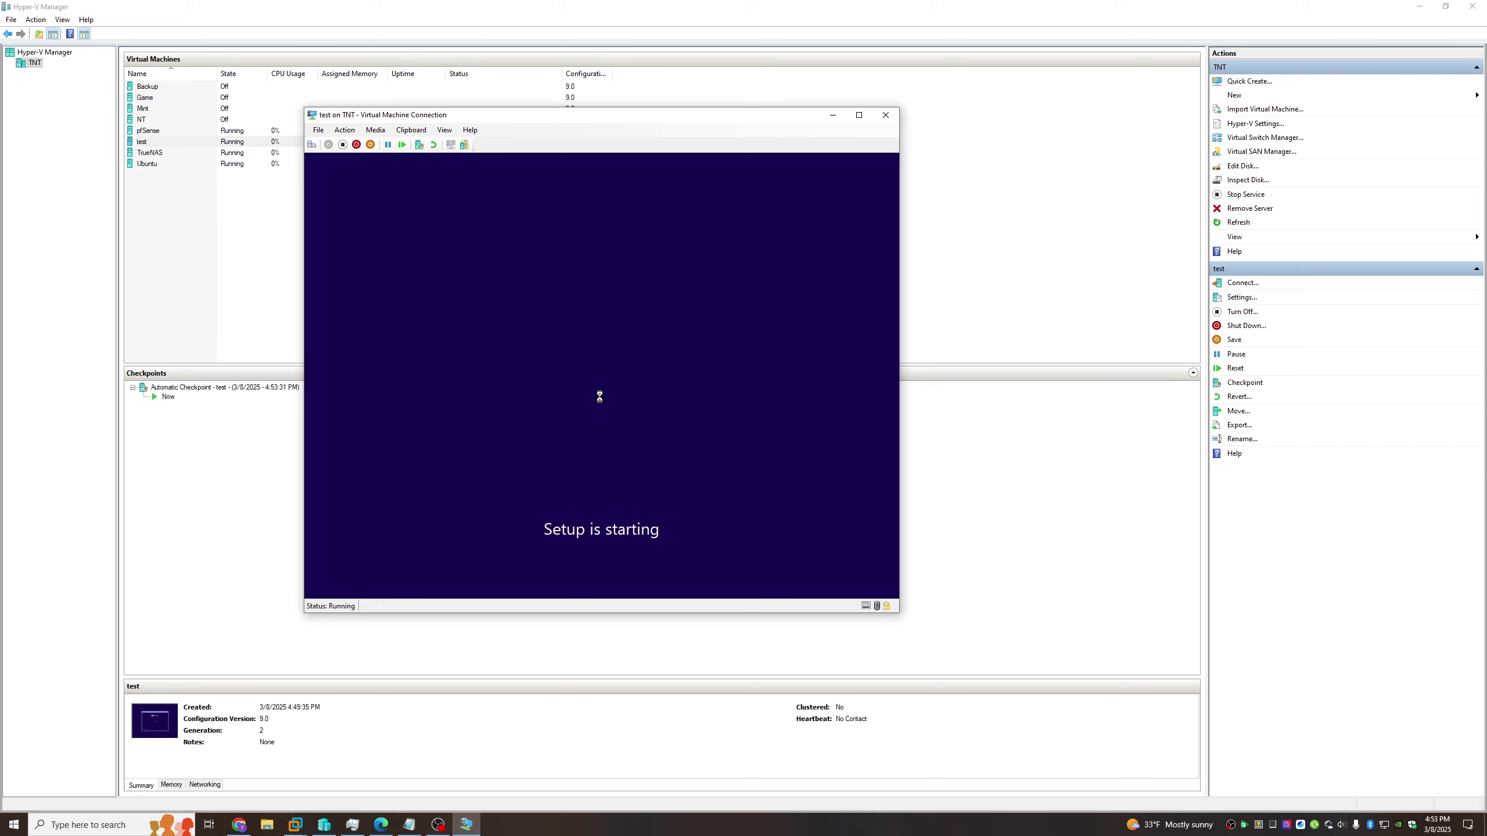
left_click(859, 115)
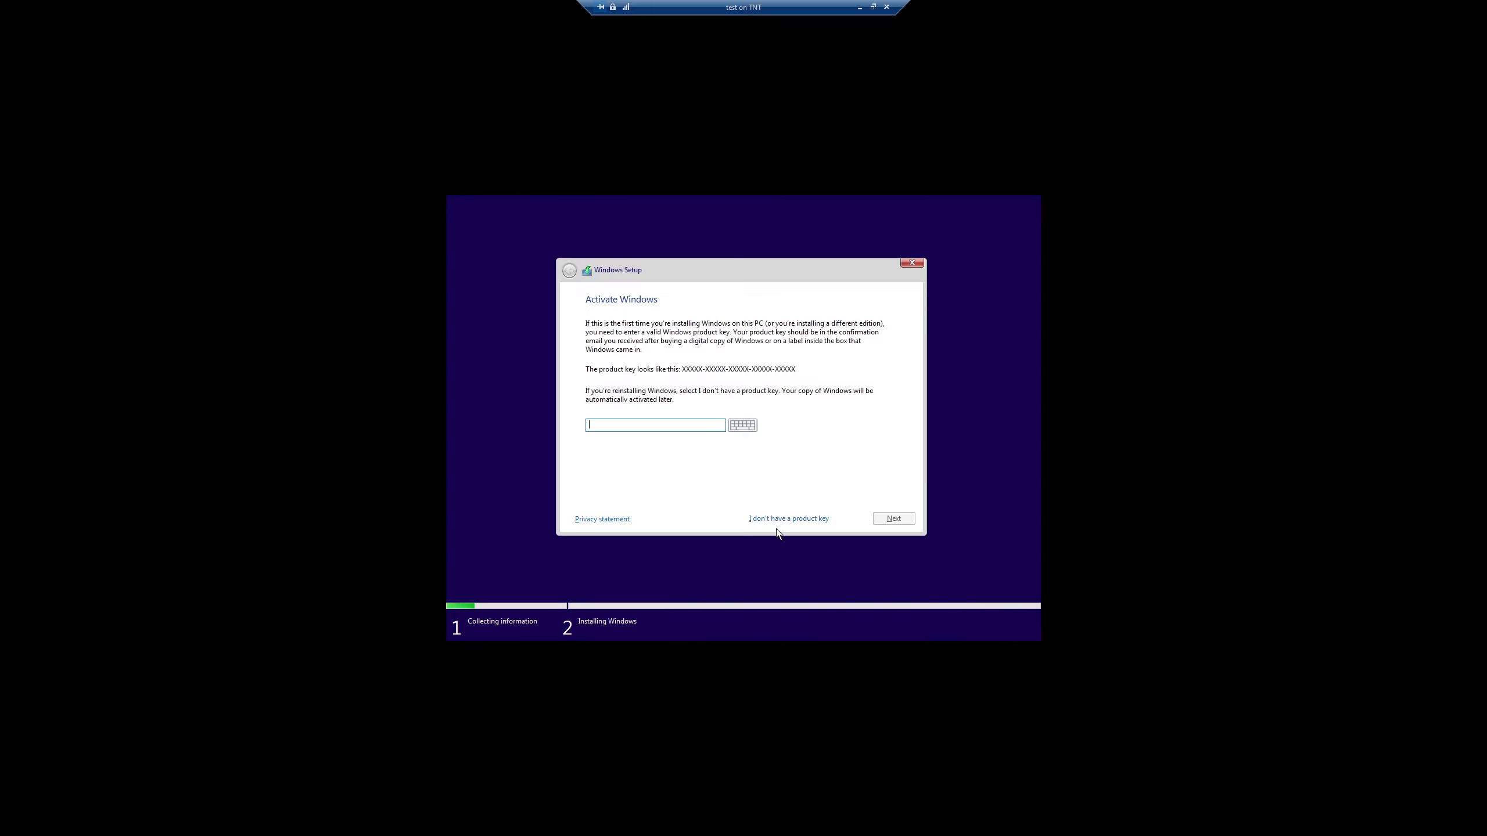
left_click(787, 521)
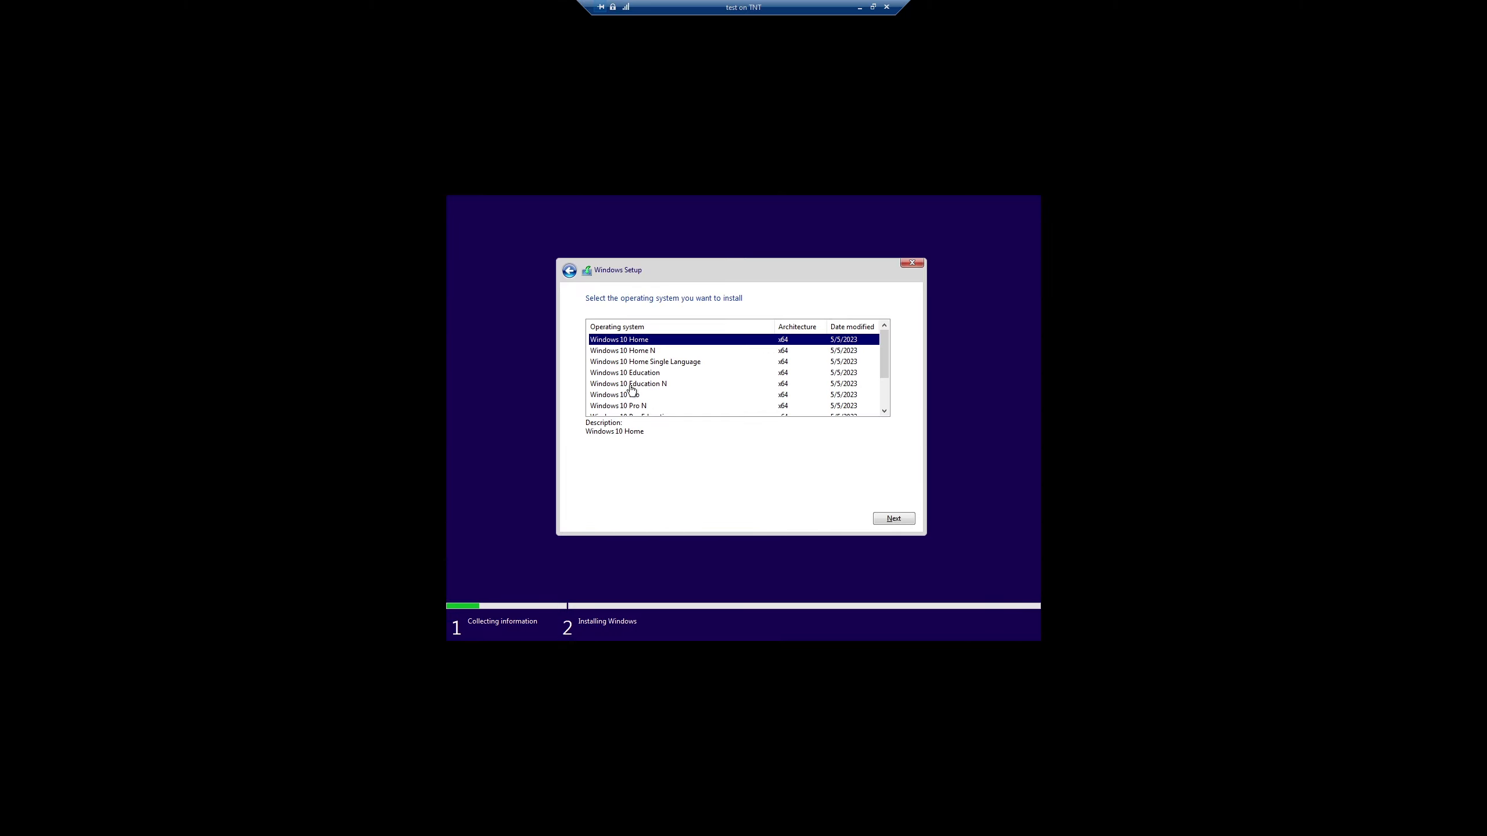
left_click(656, 395)
left_click(900, 518)
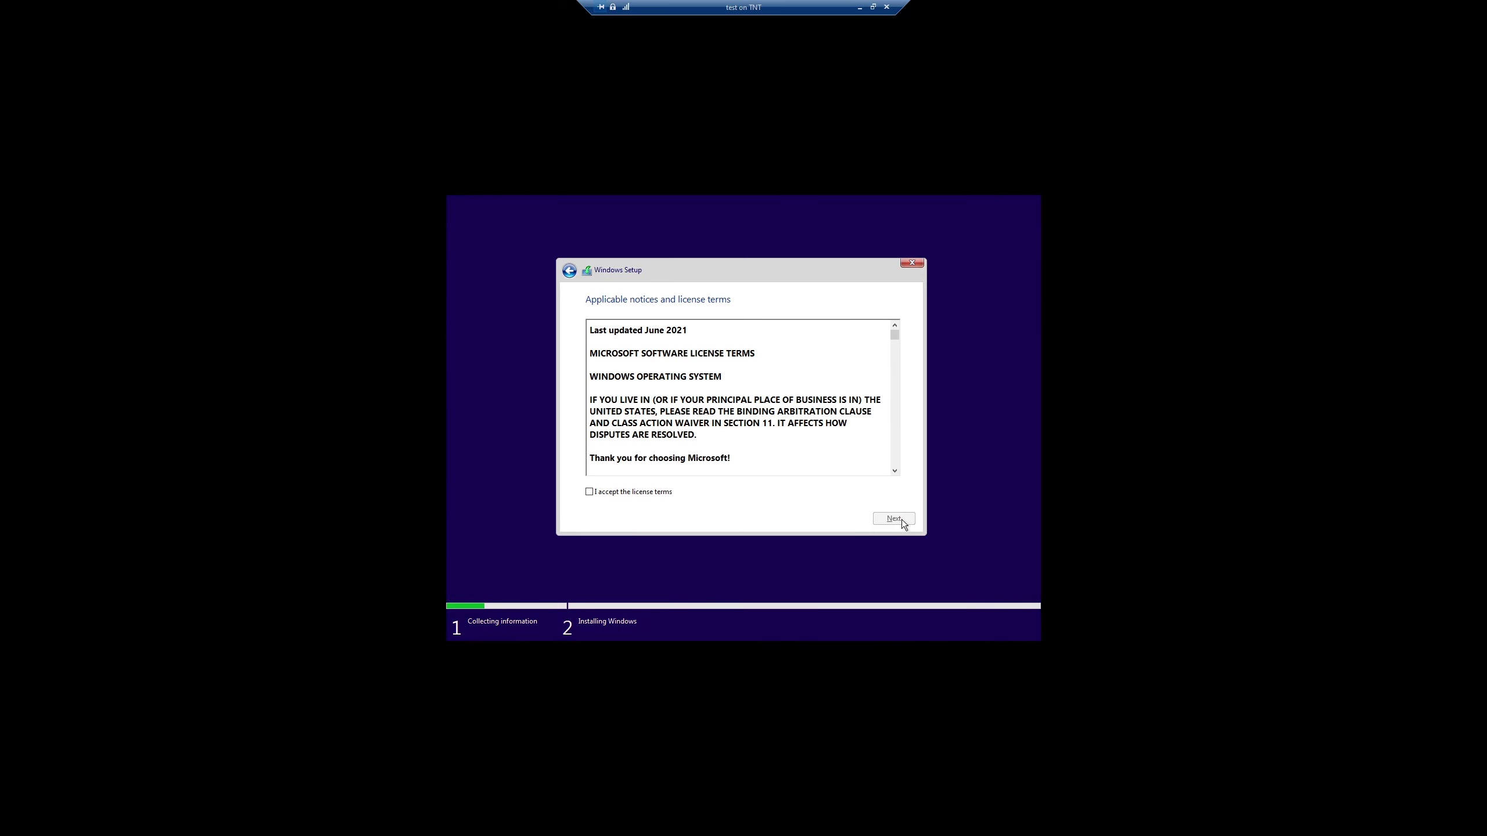
- Accept the license terms and install Windows on the unallocated space of Drive 0
left_click(612, 495)
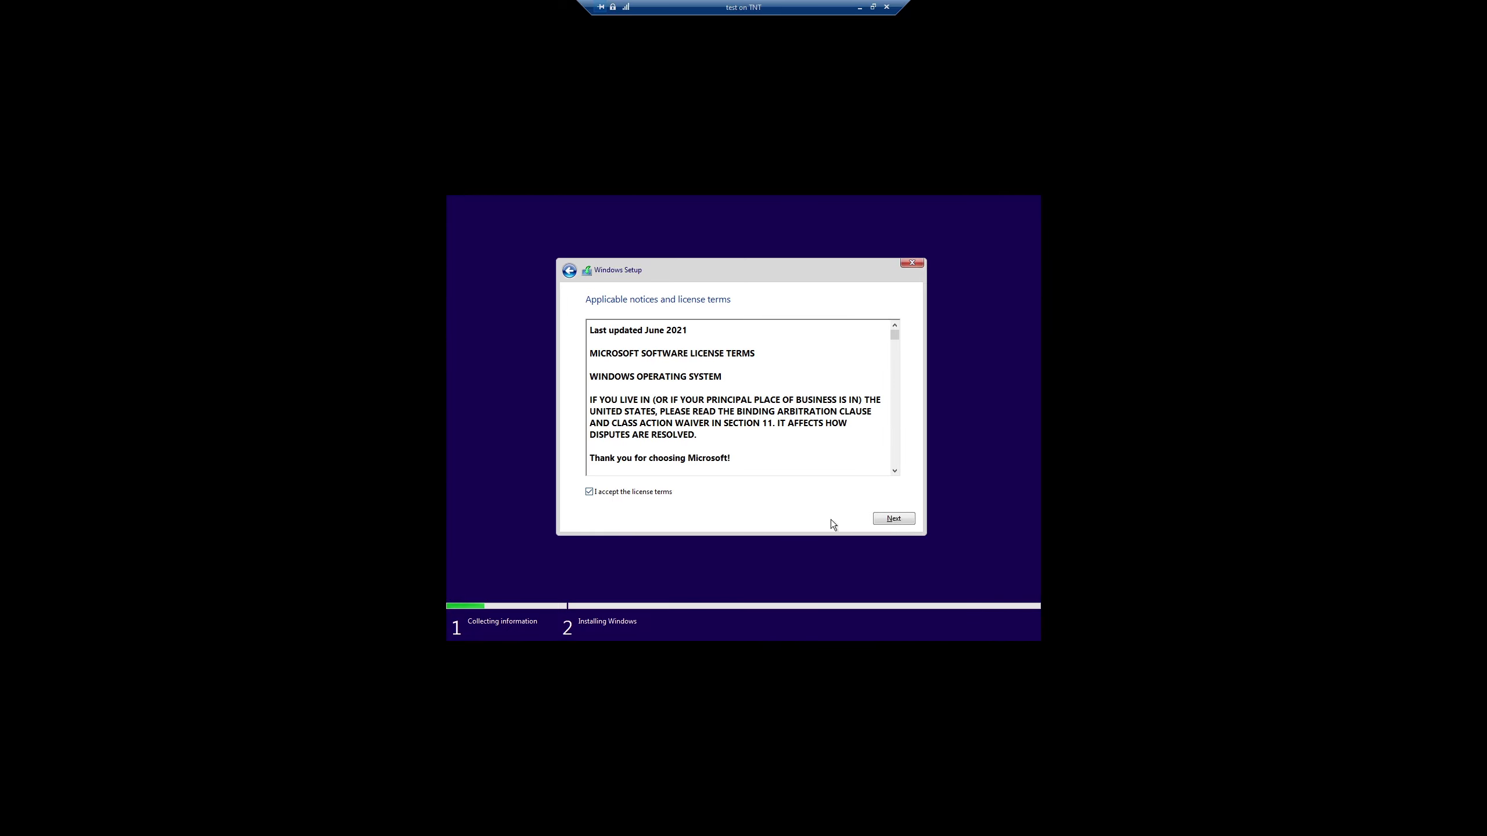
left_click(884, 523)
left_click(722, 411)
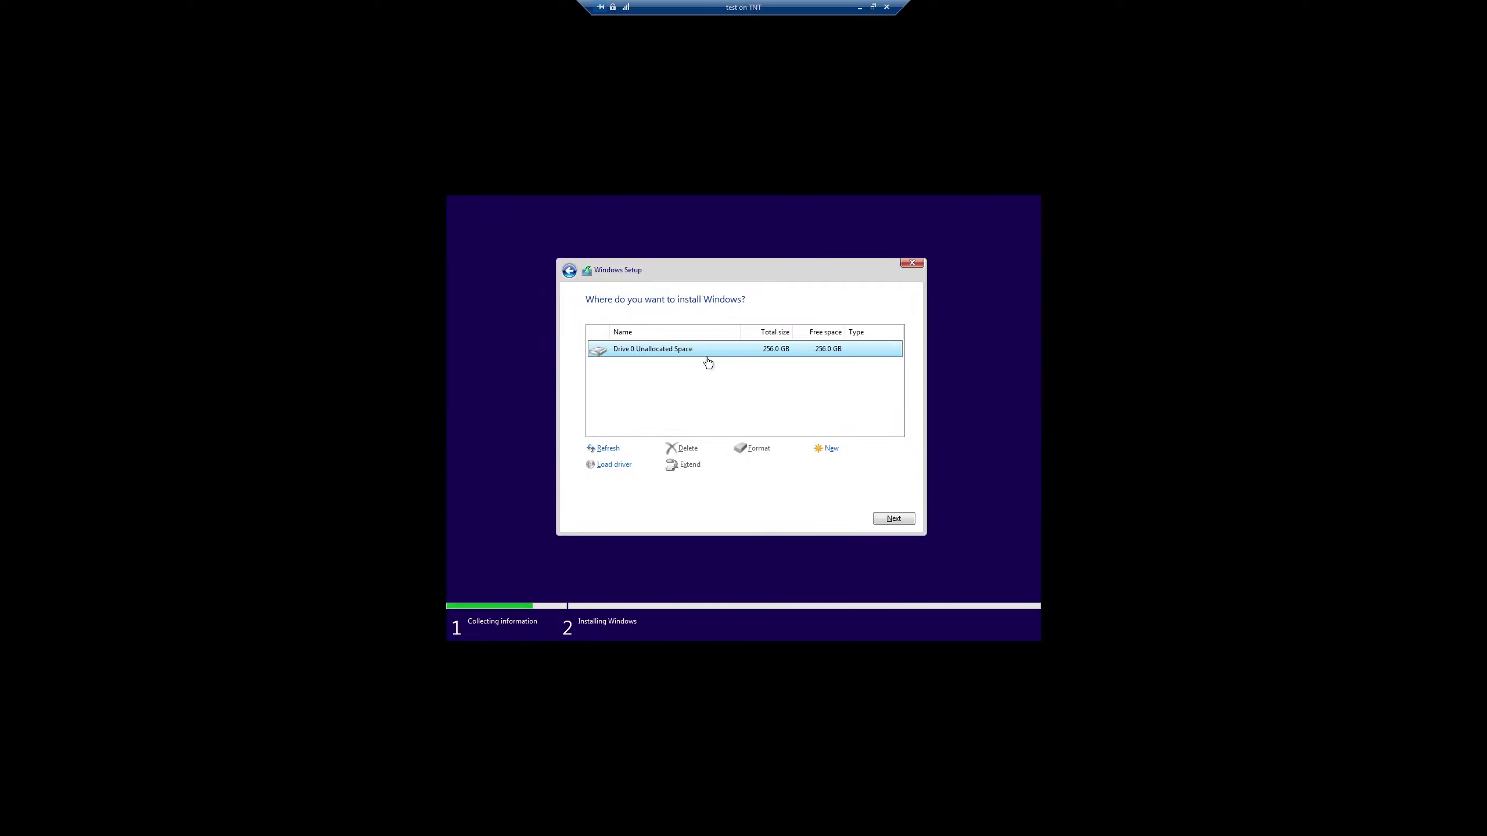
left_click(894, 520)
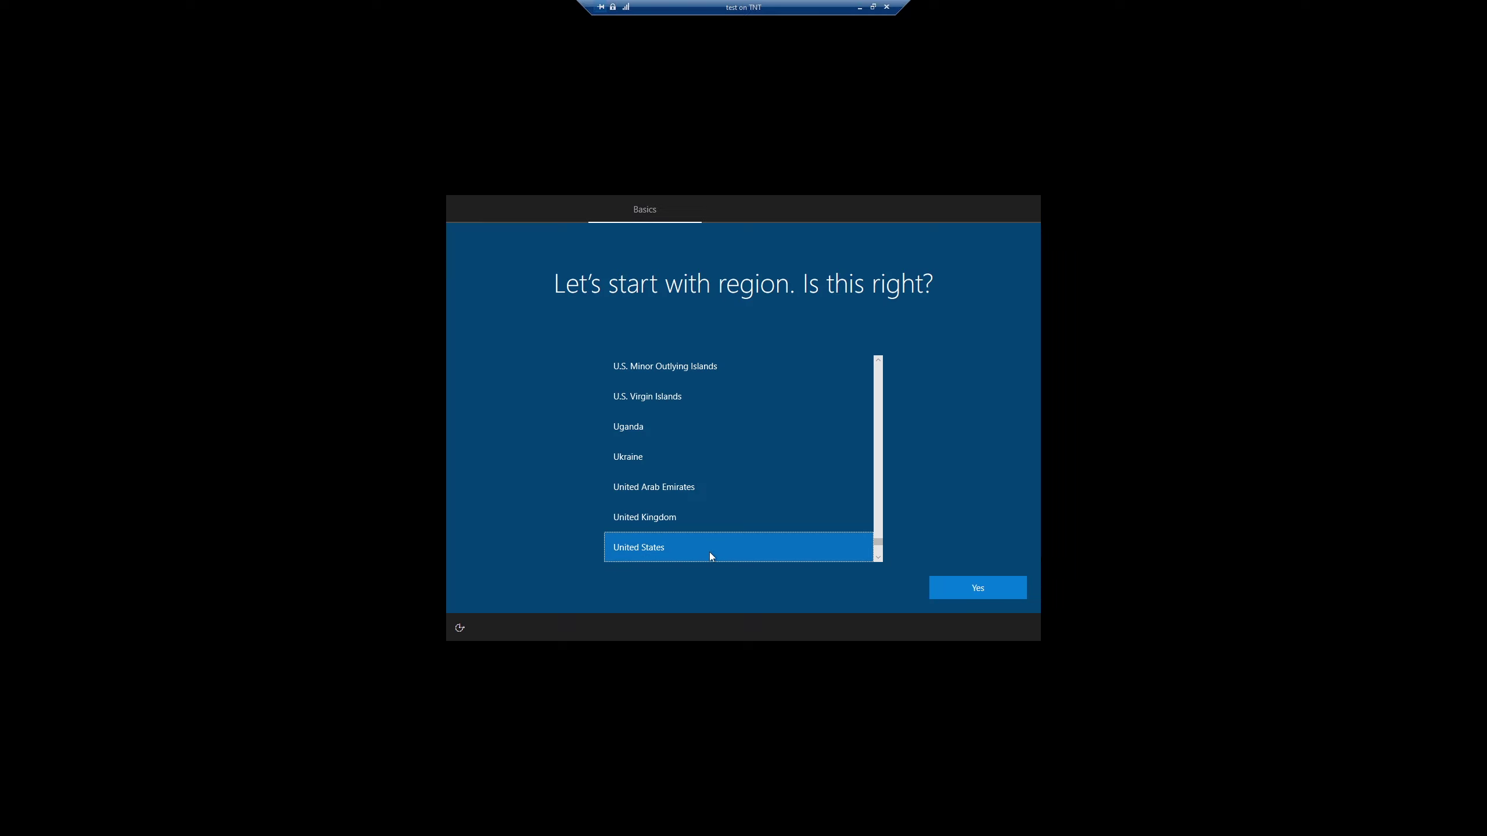
- Confirm United States as the region, accept the suggested keyboard layout and skip adding a second one
left_click(953, 589)
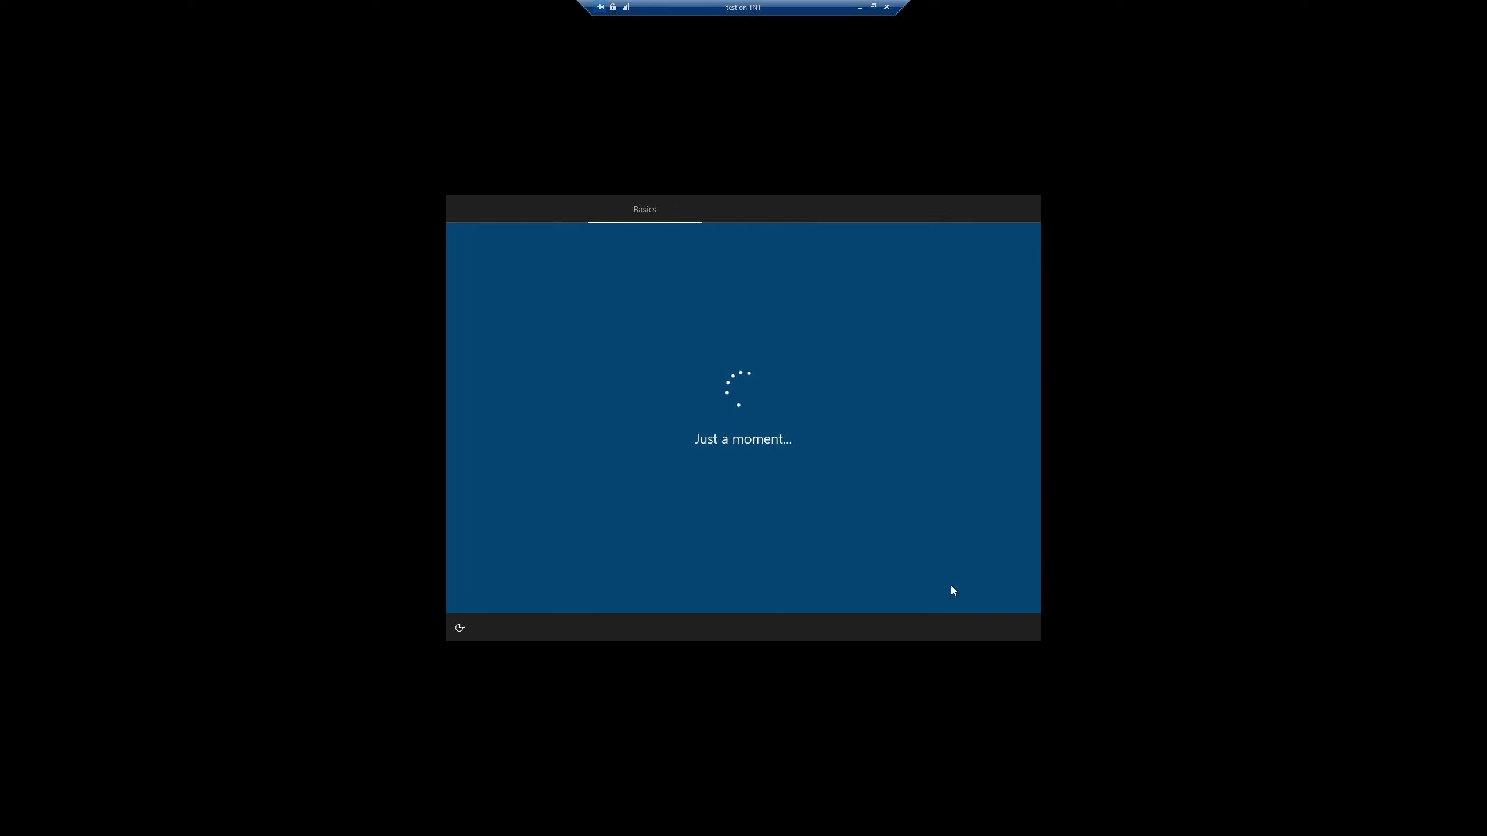
left_click(950, 585)
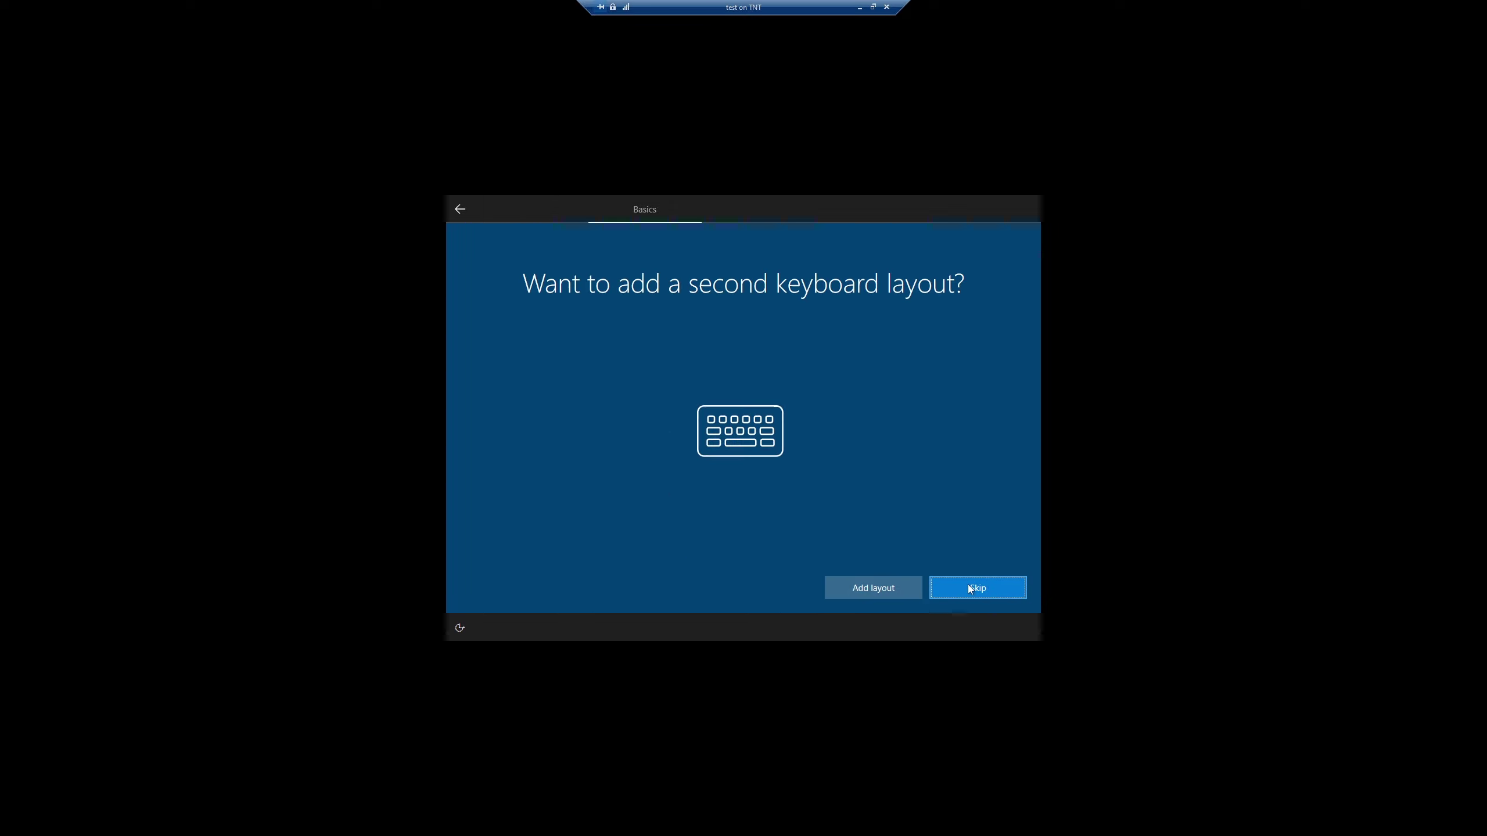
left_click(1000, 582)
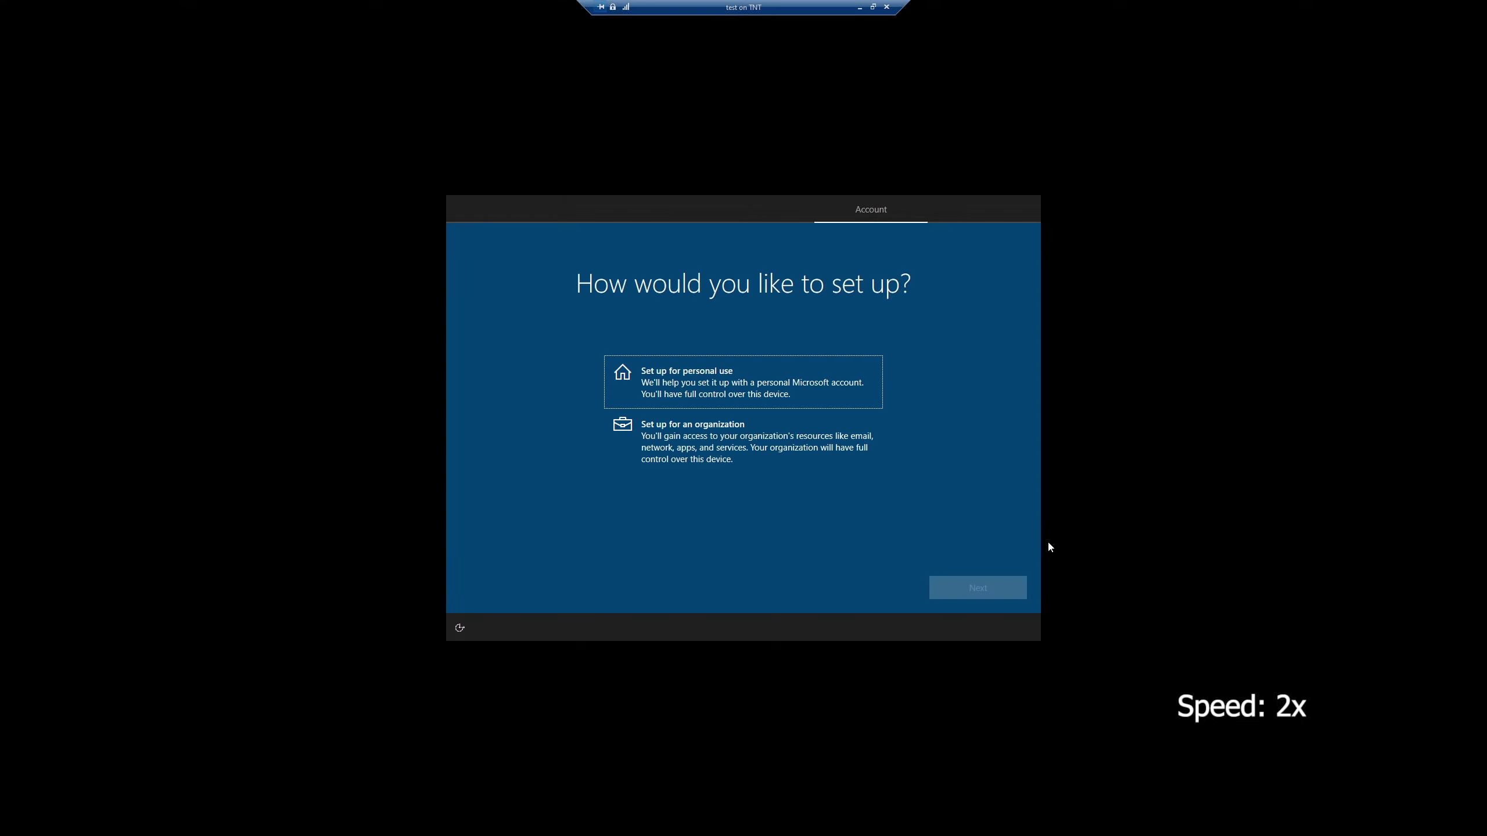
- Set up Windows for personal use with an offline account and limited experience, and enter the user's name
left_click(791, 379)
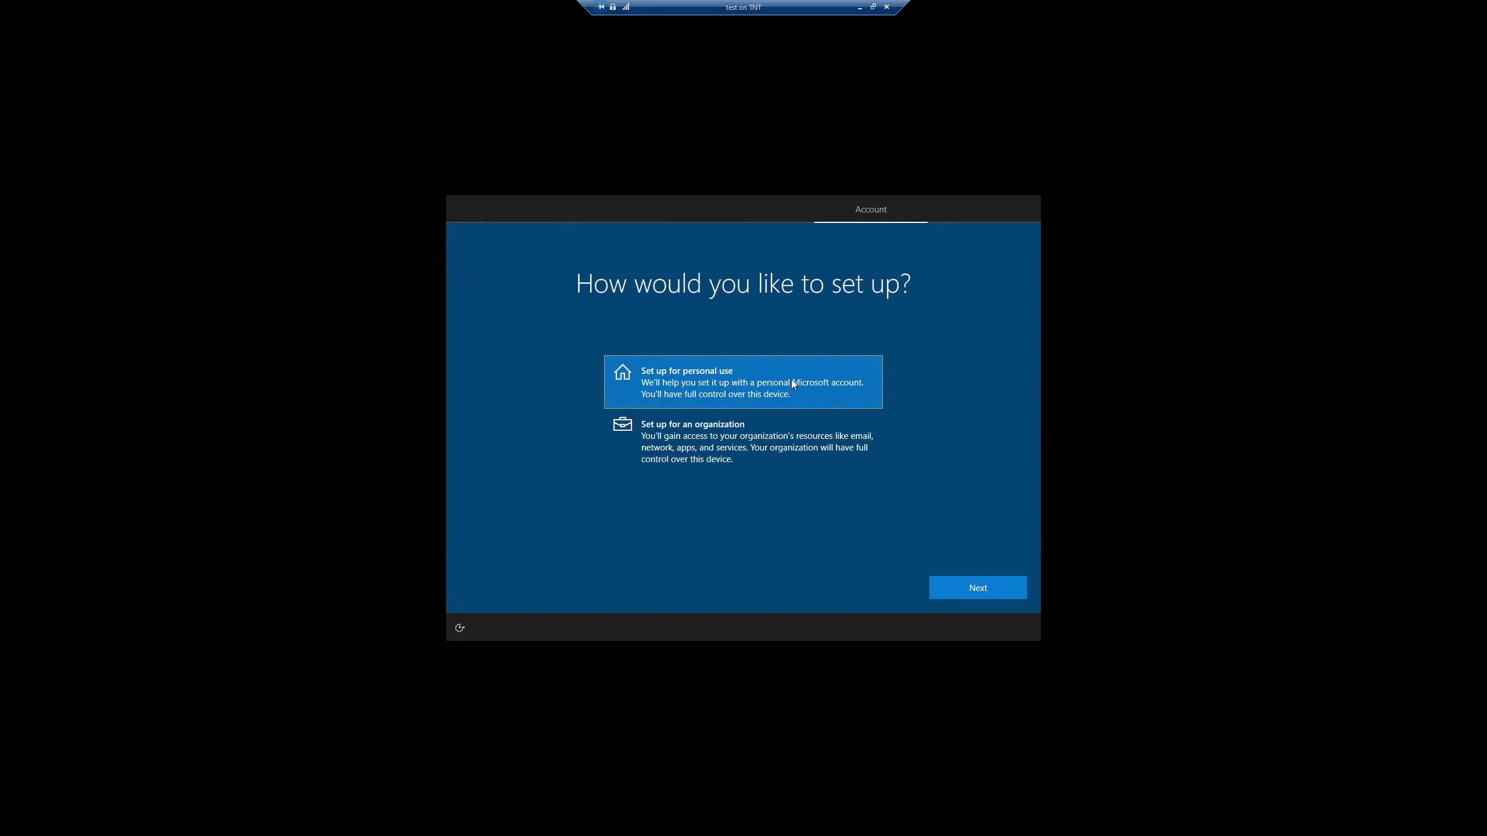
left_click(984, 581)
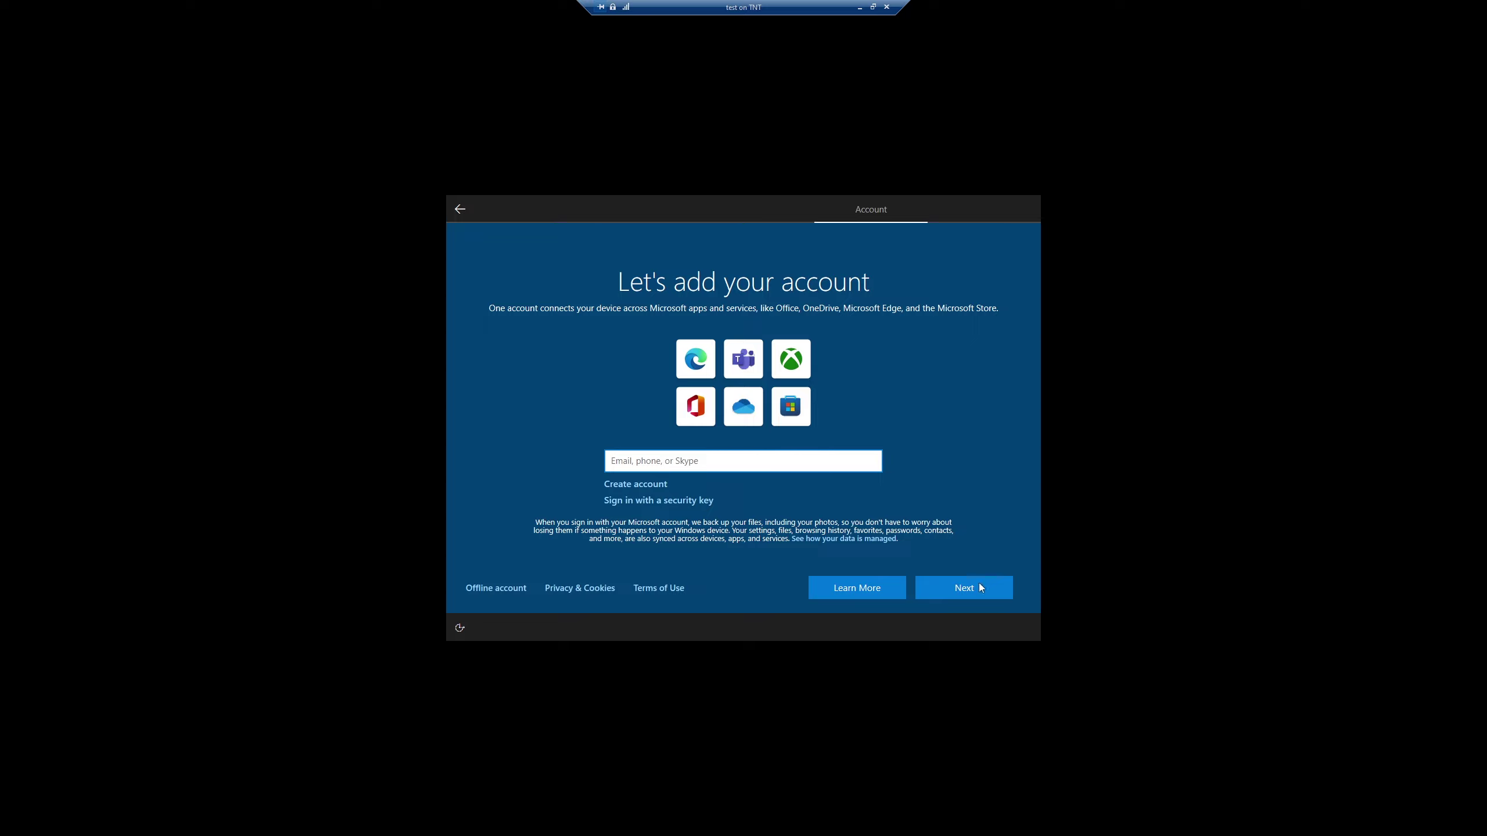
left_click(498, 589)
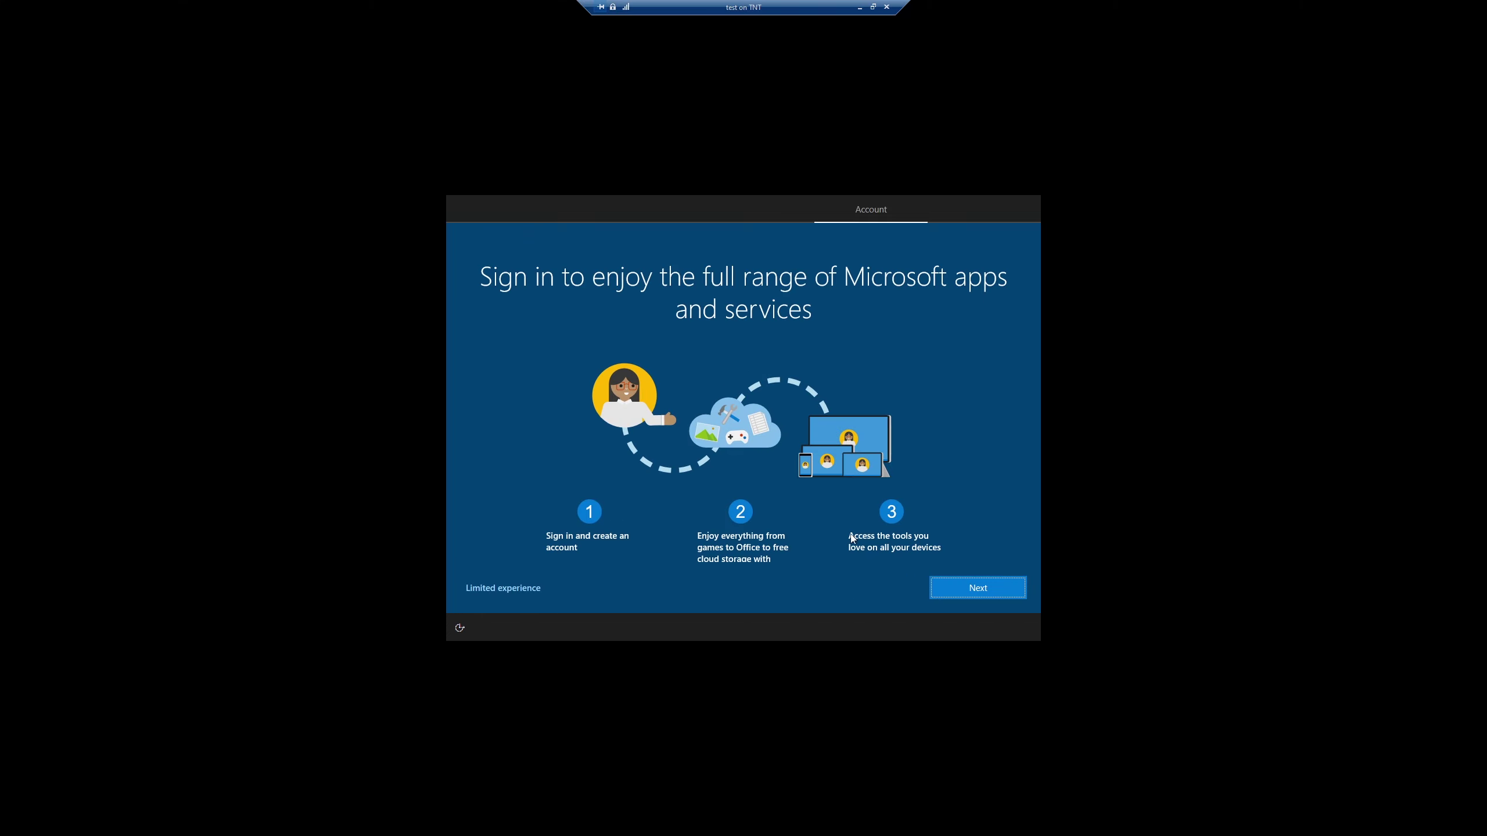
left_click(493, 590)
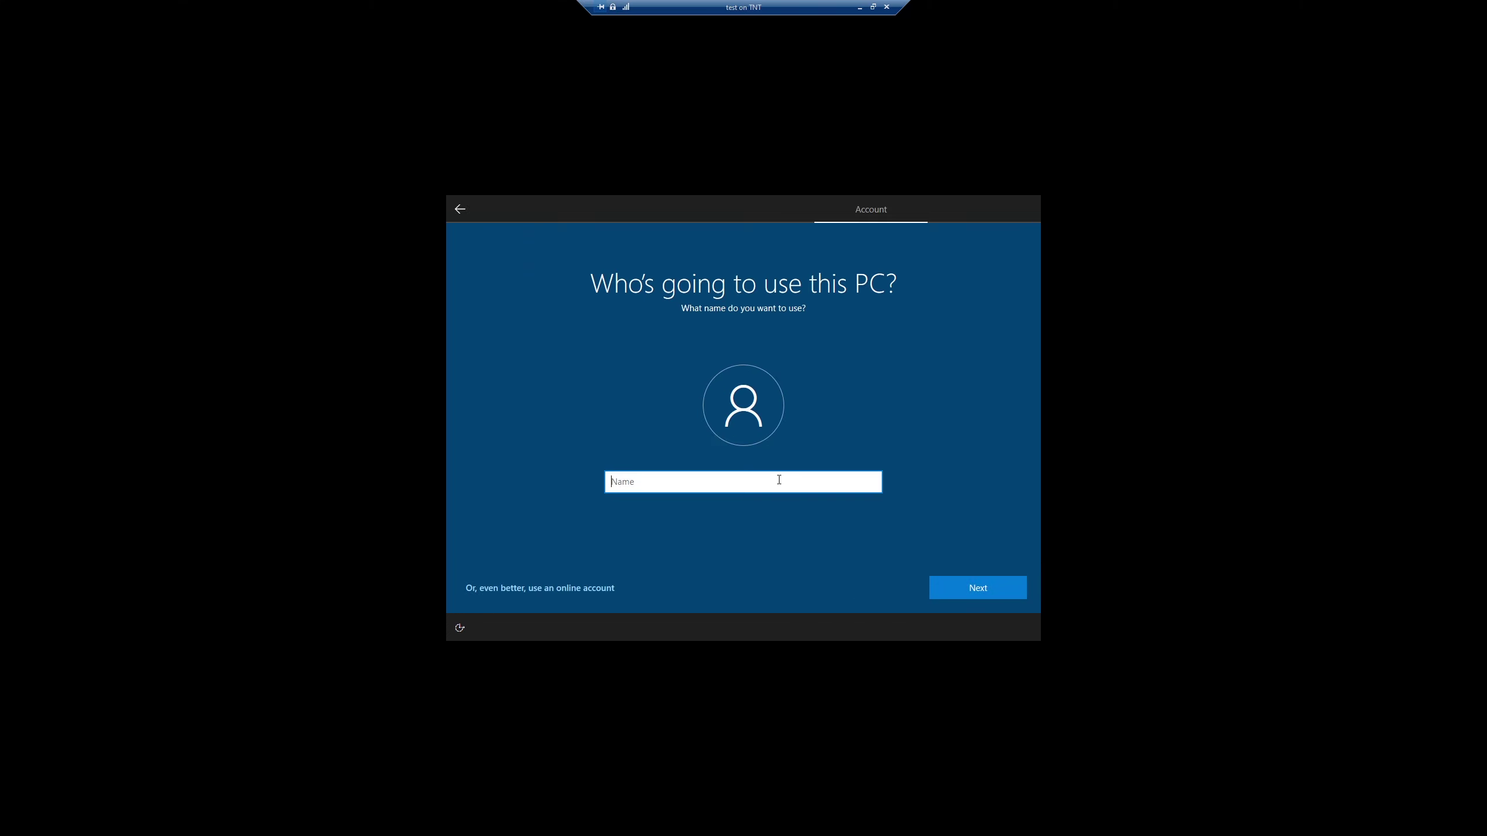
type("ty")
left_click(964, 588)
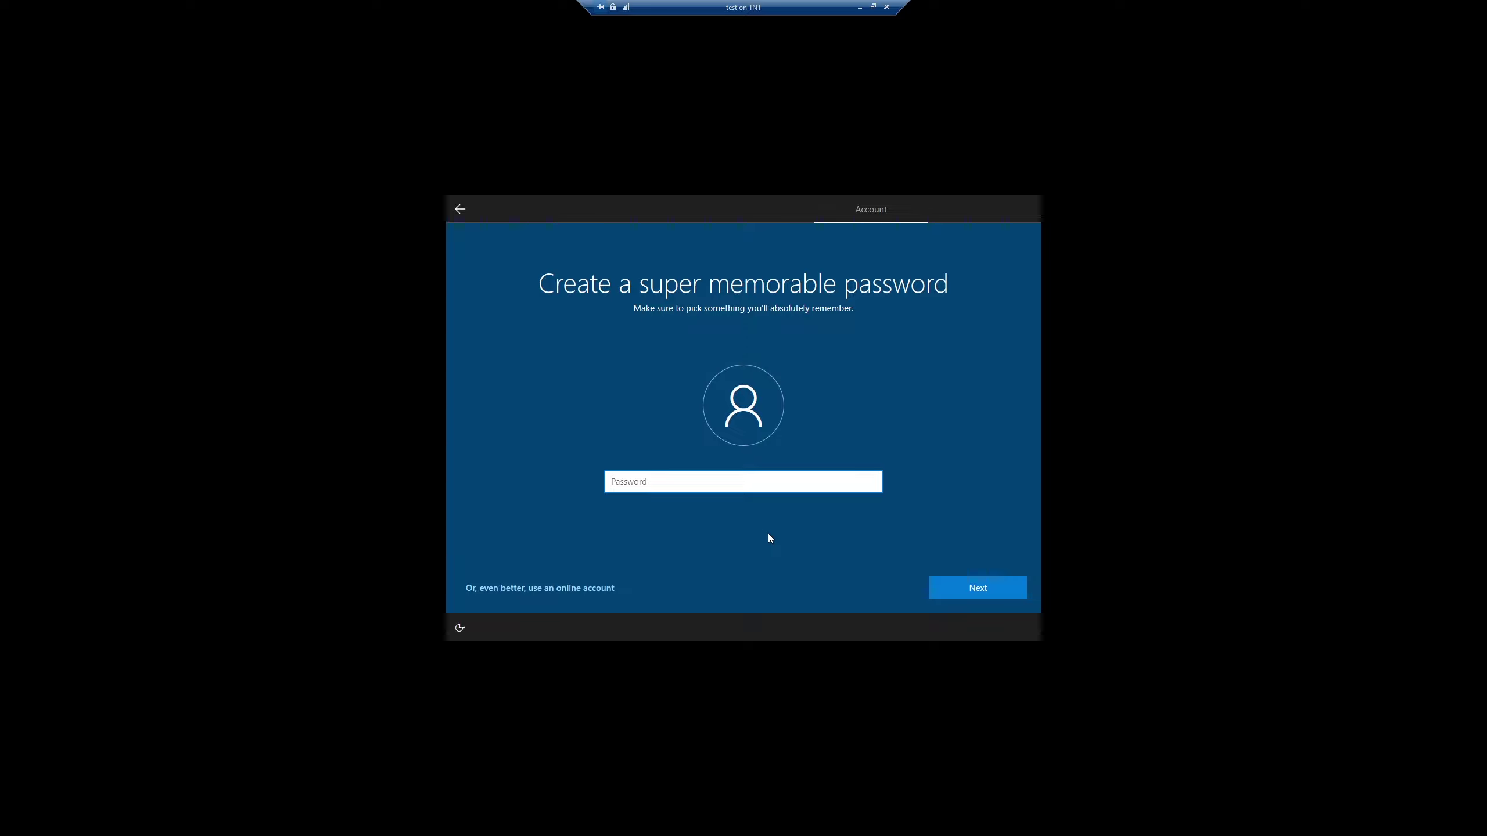
- Leave the account password blank and decline bringing recent browsing data into Microsoft Edge
left_click(994, 588)
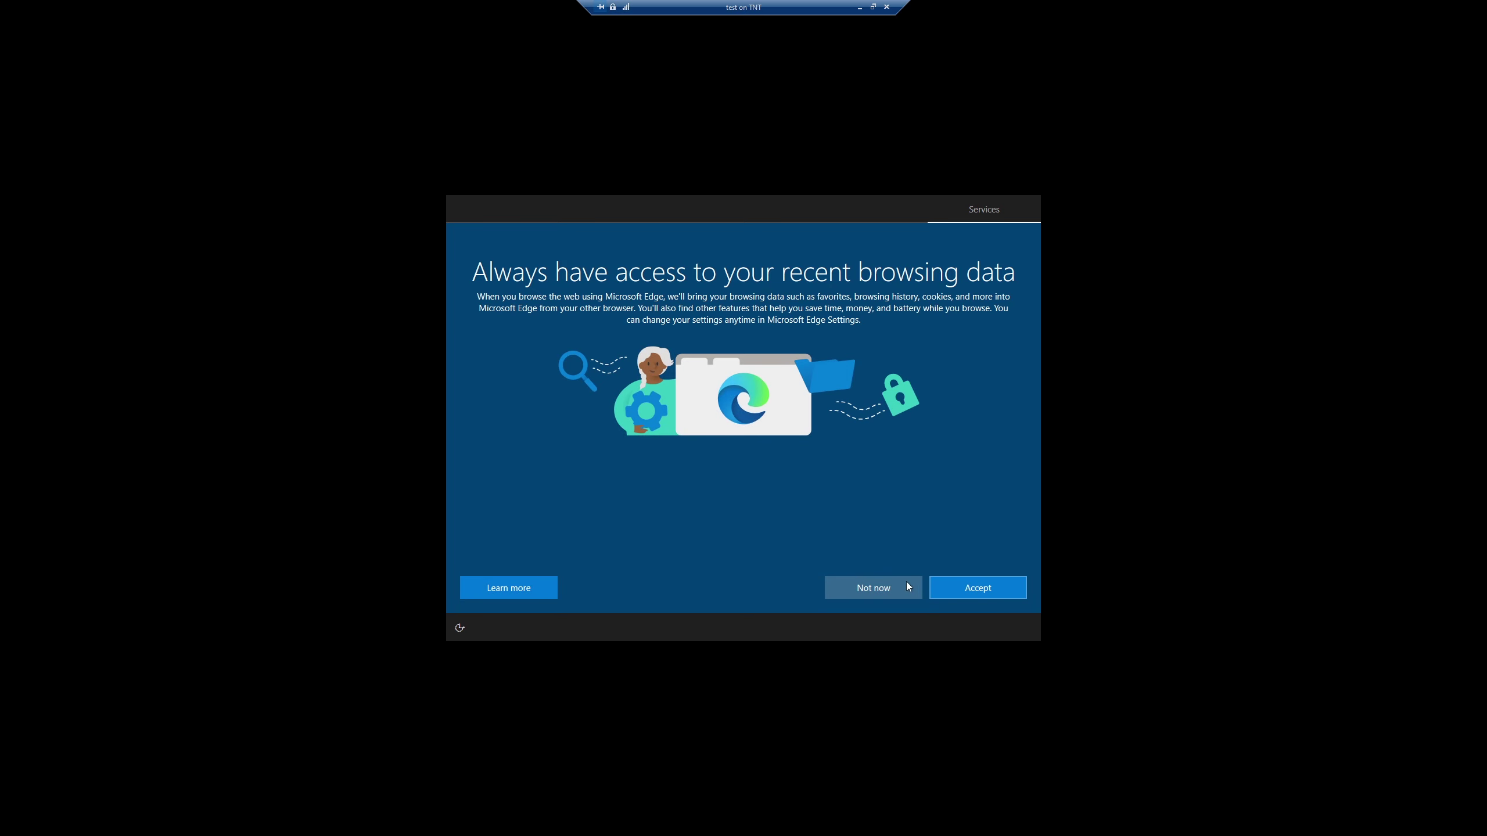
left_click(878, 588)
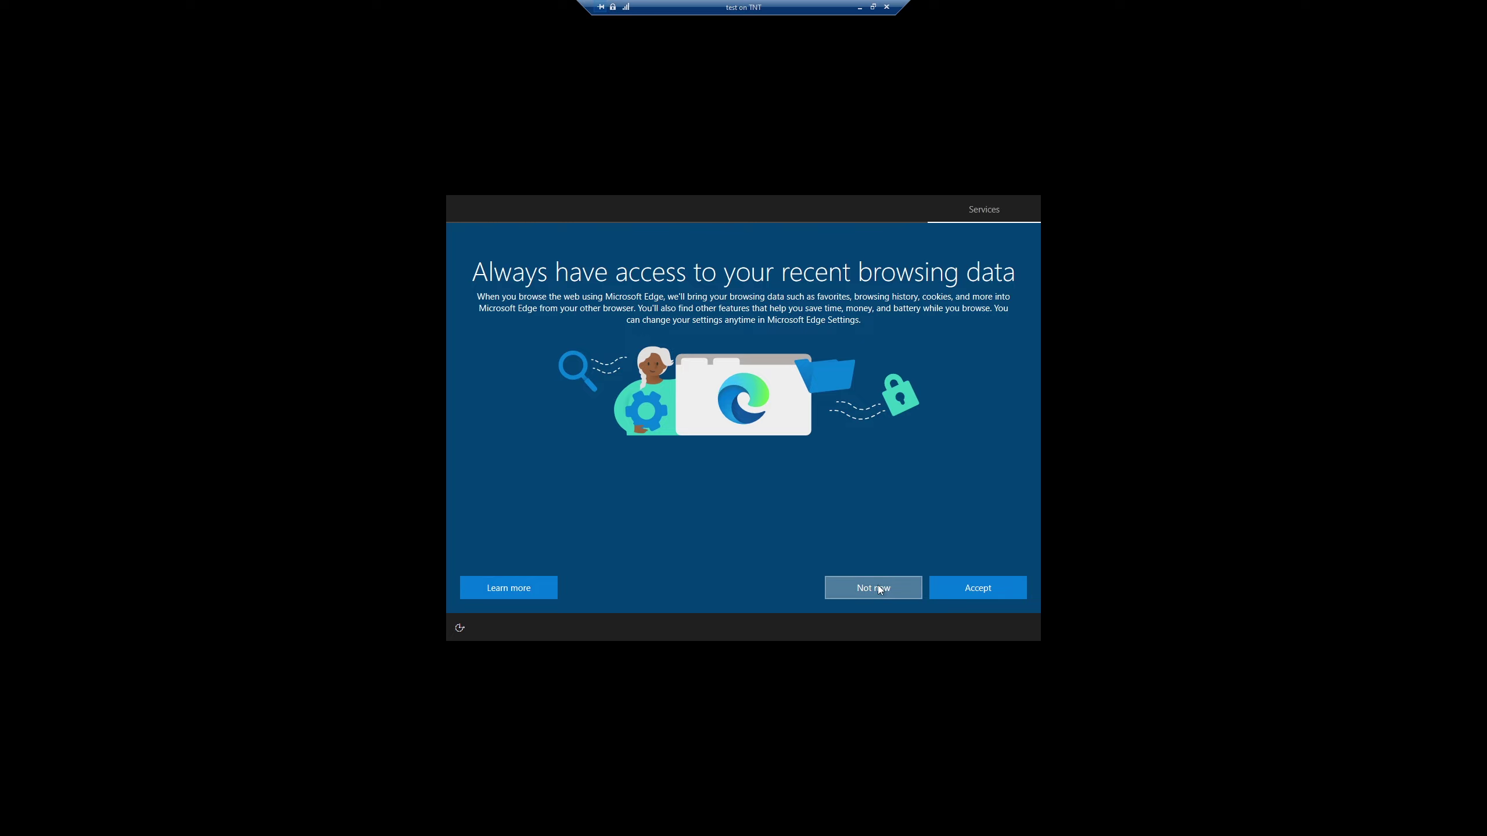
left_click(878, 588)
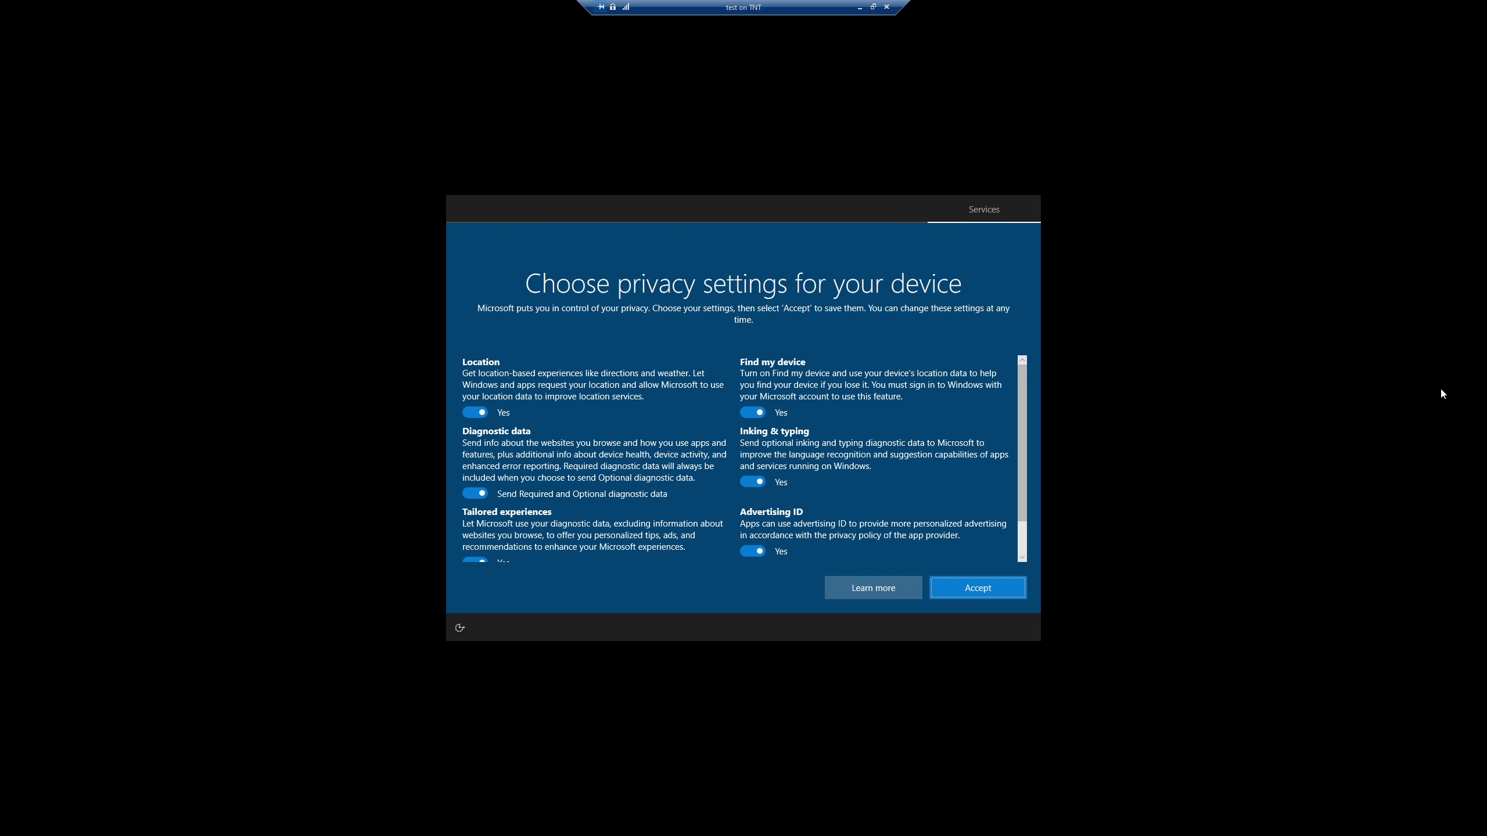
- Turn off location, Find my device, inking and typing, advertising ID, optional diagnostic data and tailored experiences, and accept the privacy settings
left_click(475, 413)
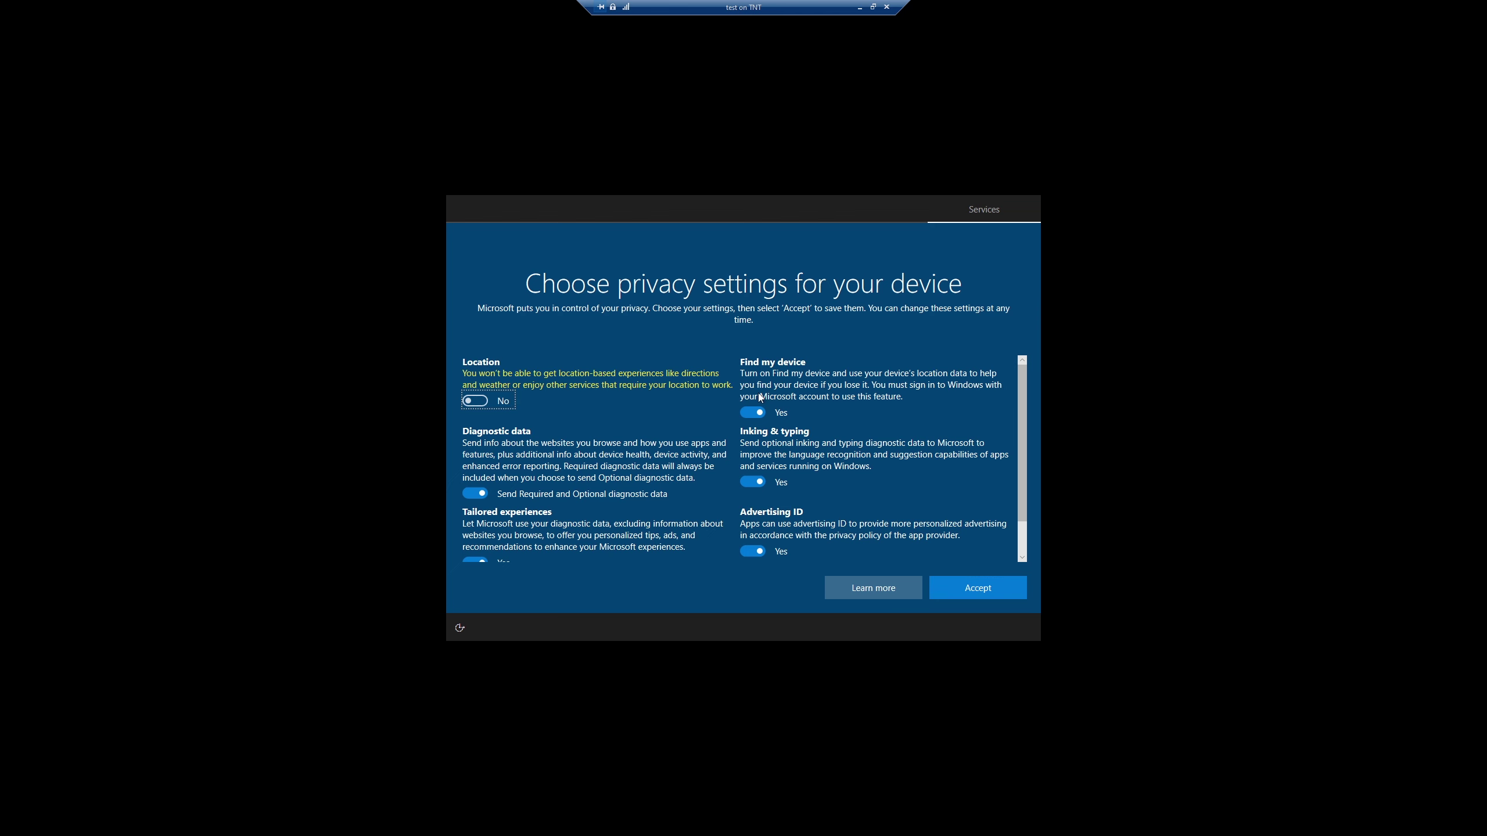
scroll(827, 436, "down", 1)
left_click(752, 371)
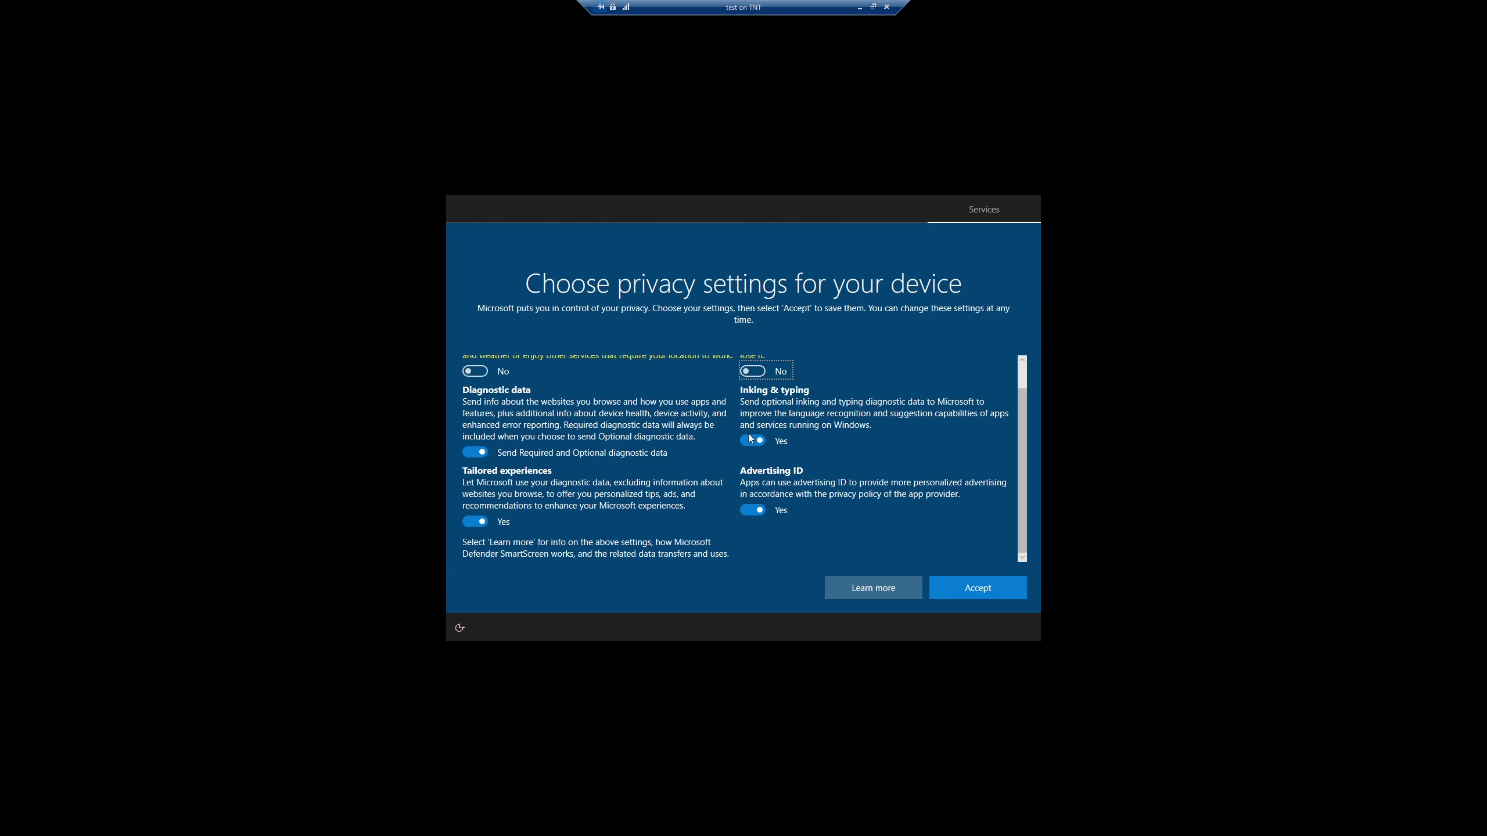
left_click(753, 441)
left_click(752, 510)
left_click(474, 452)
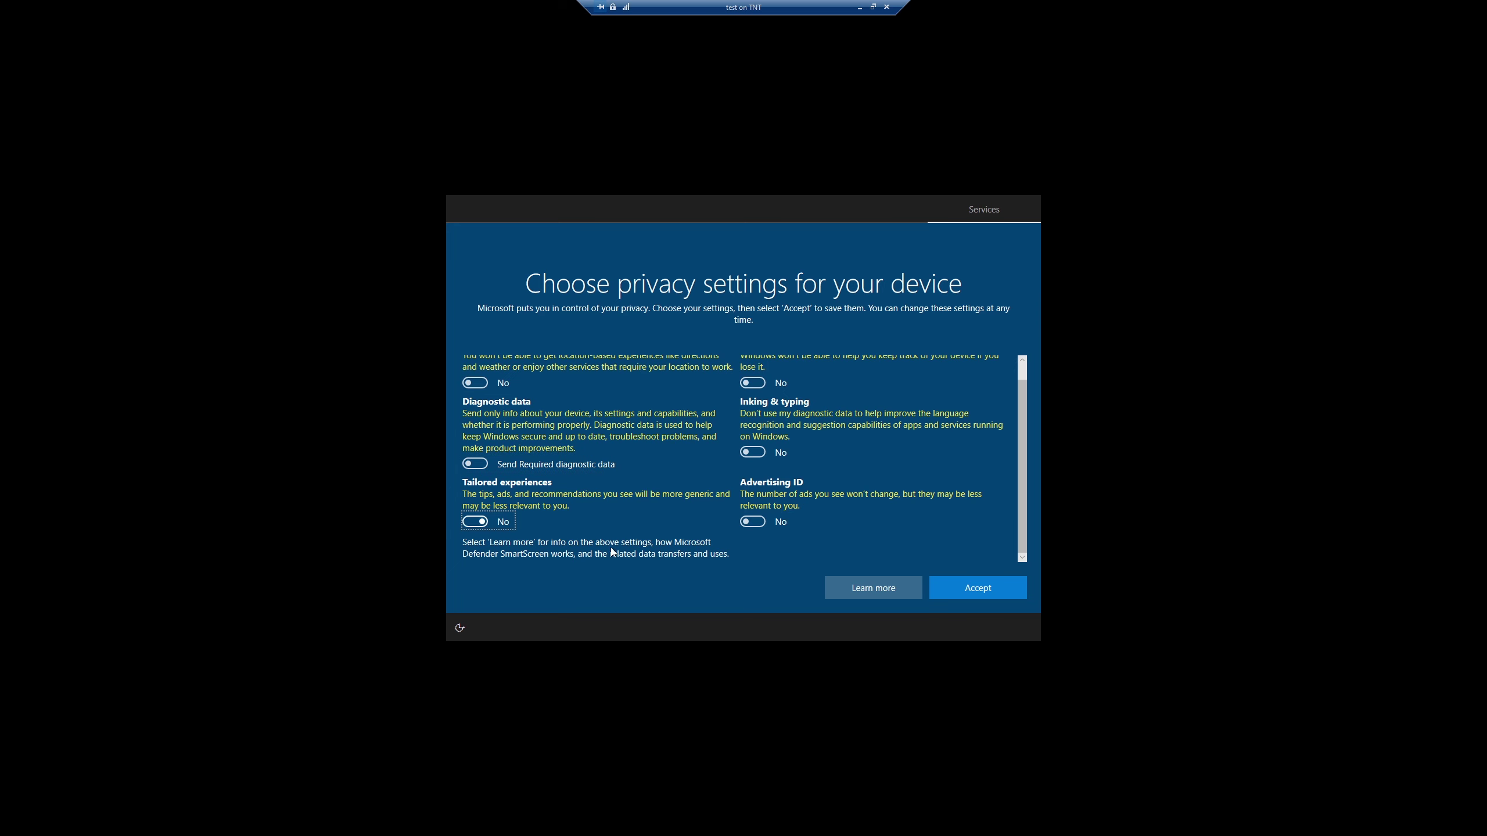
left_click(474, 521)
left_click(953, 588)
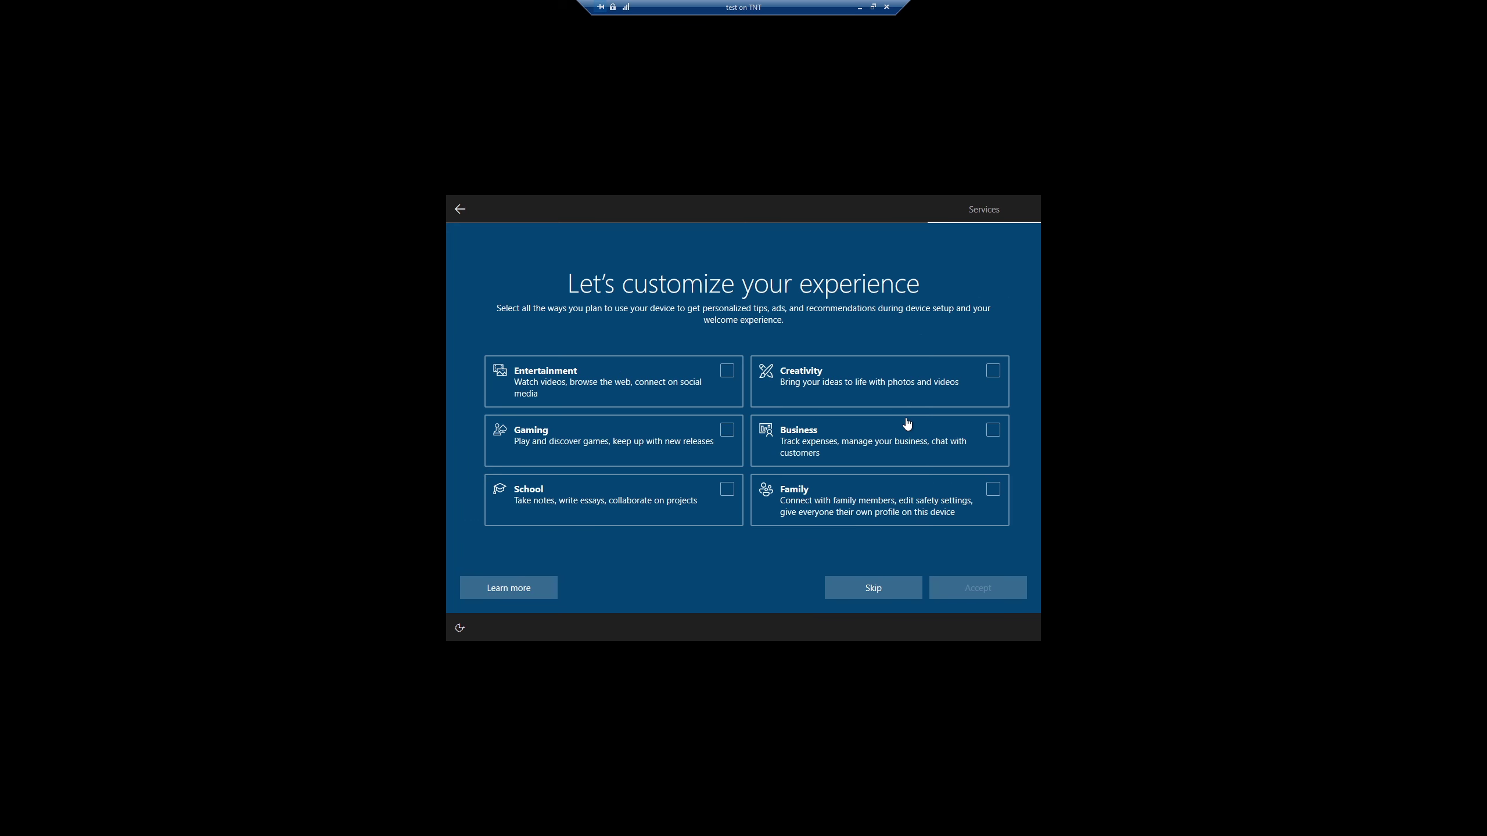
left_click(674, 389)
left_click(683, 457)
left_click(677, 509)
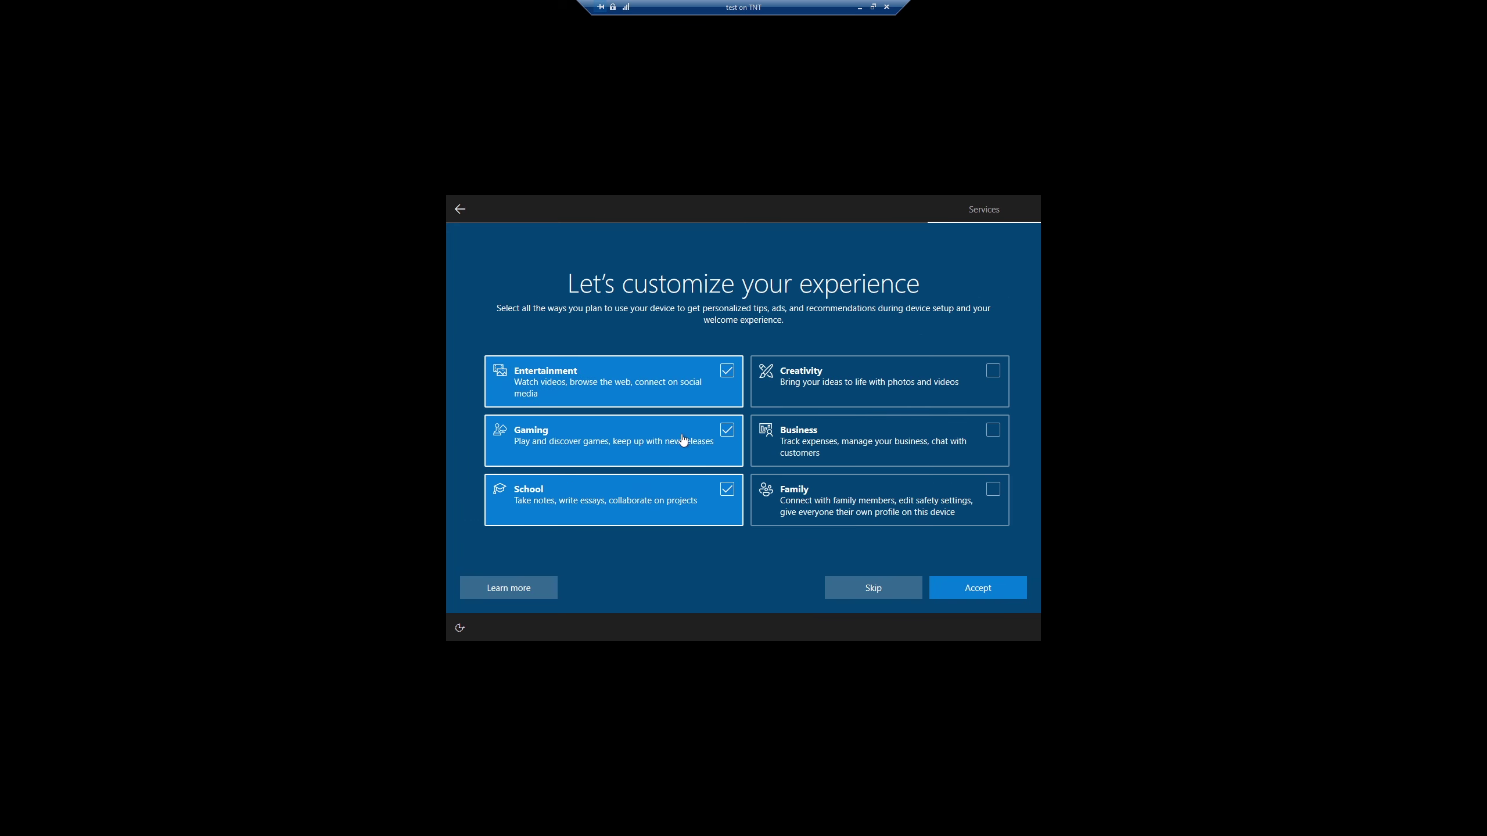
left_click(681, 440)
left_click(665, 393)
left_click(677, 491)
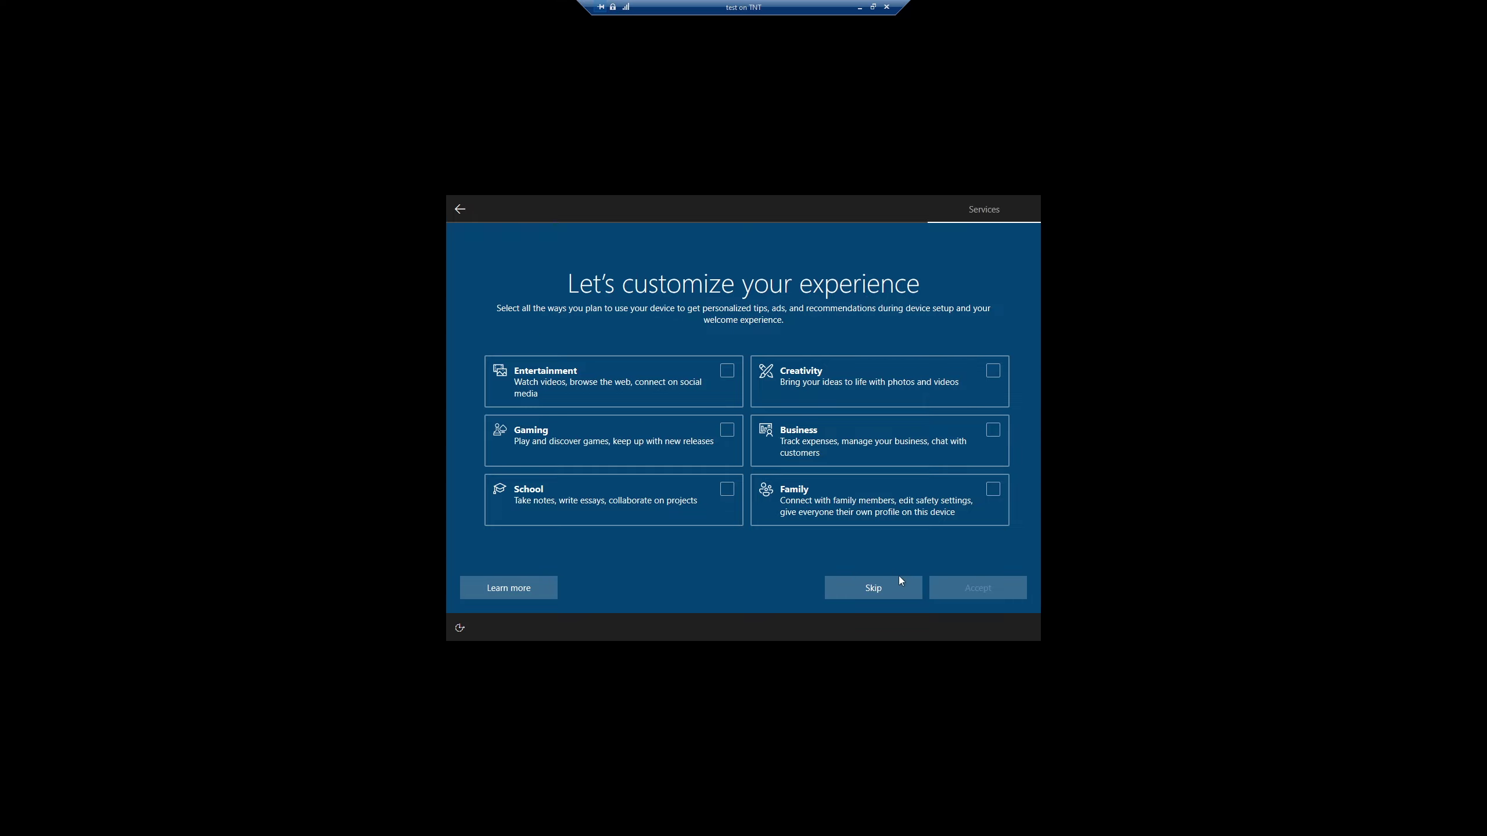
- Skip customizing the device experience and decline Cortana for now
left_click(858, 588)
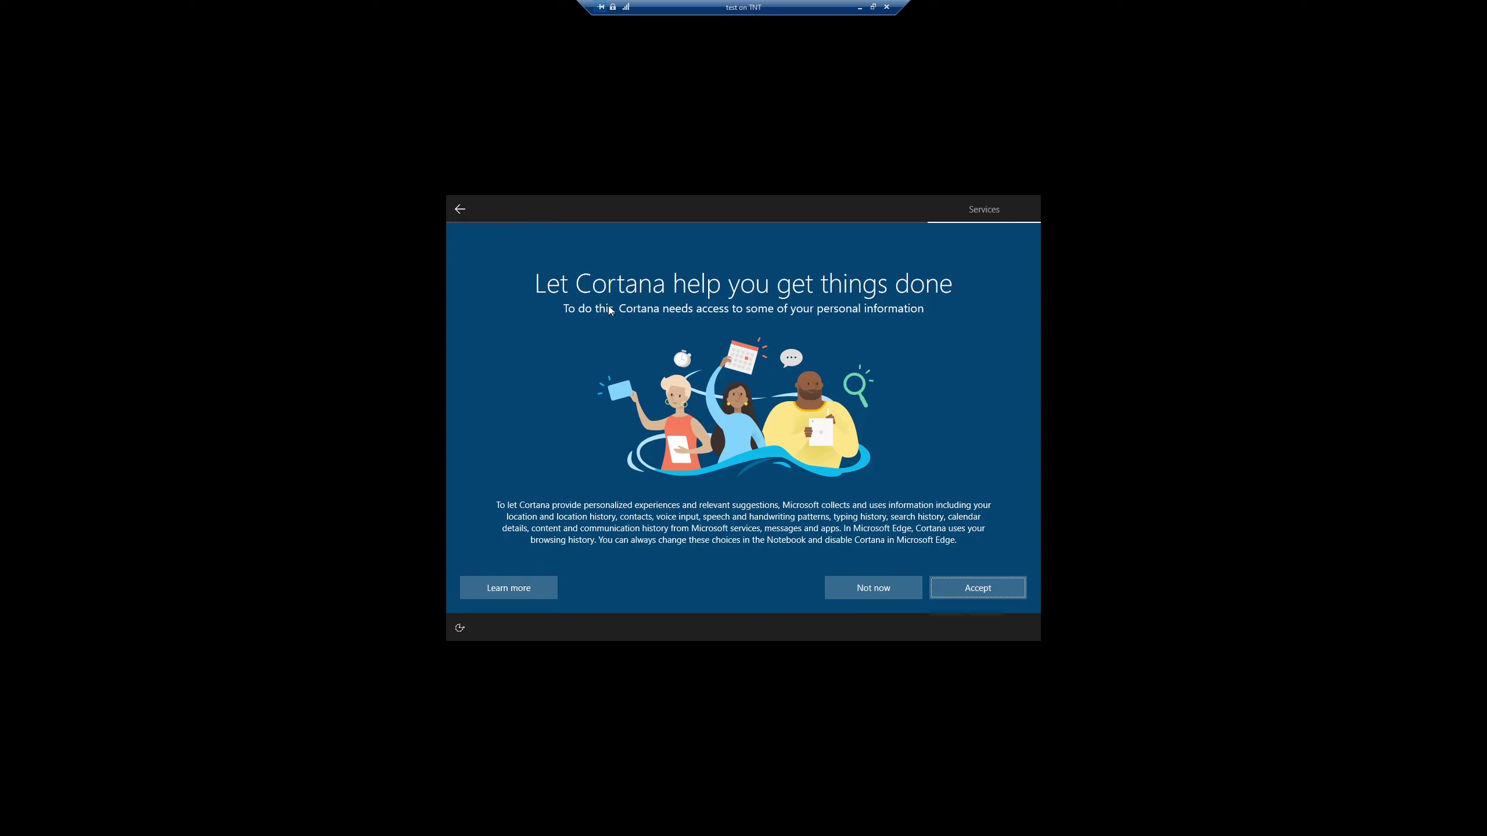
left_click(884, 589)
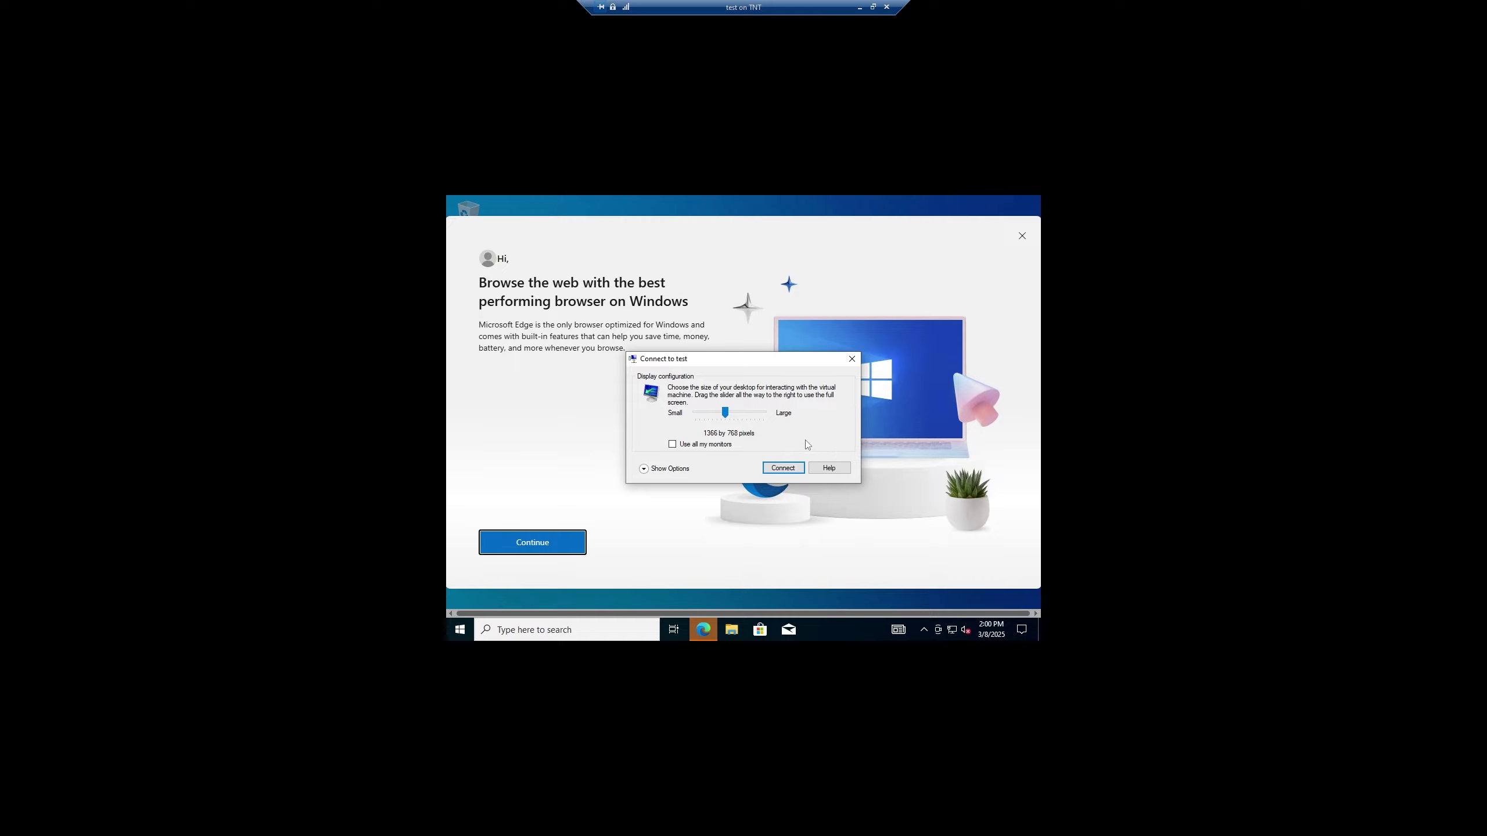
- Connect to the test virtual machine at the largest, full-screen display size and sign in, dismissing the Microsoft Edge welcome window
left_click_drag(726, 413, 794, 423)
left_click(783, 468)
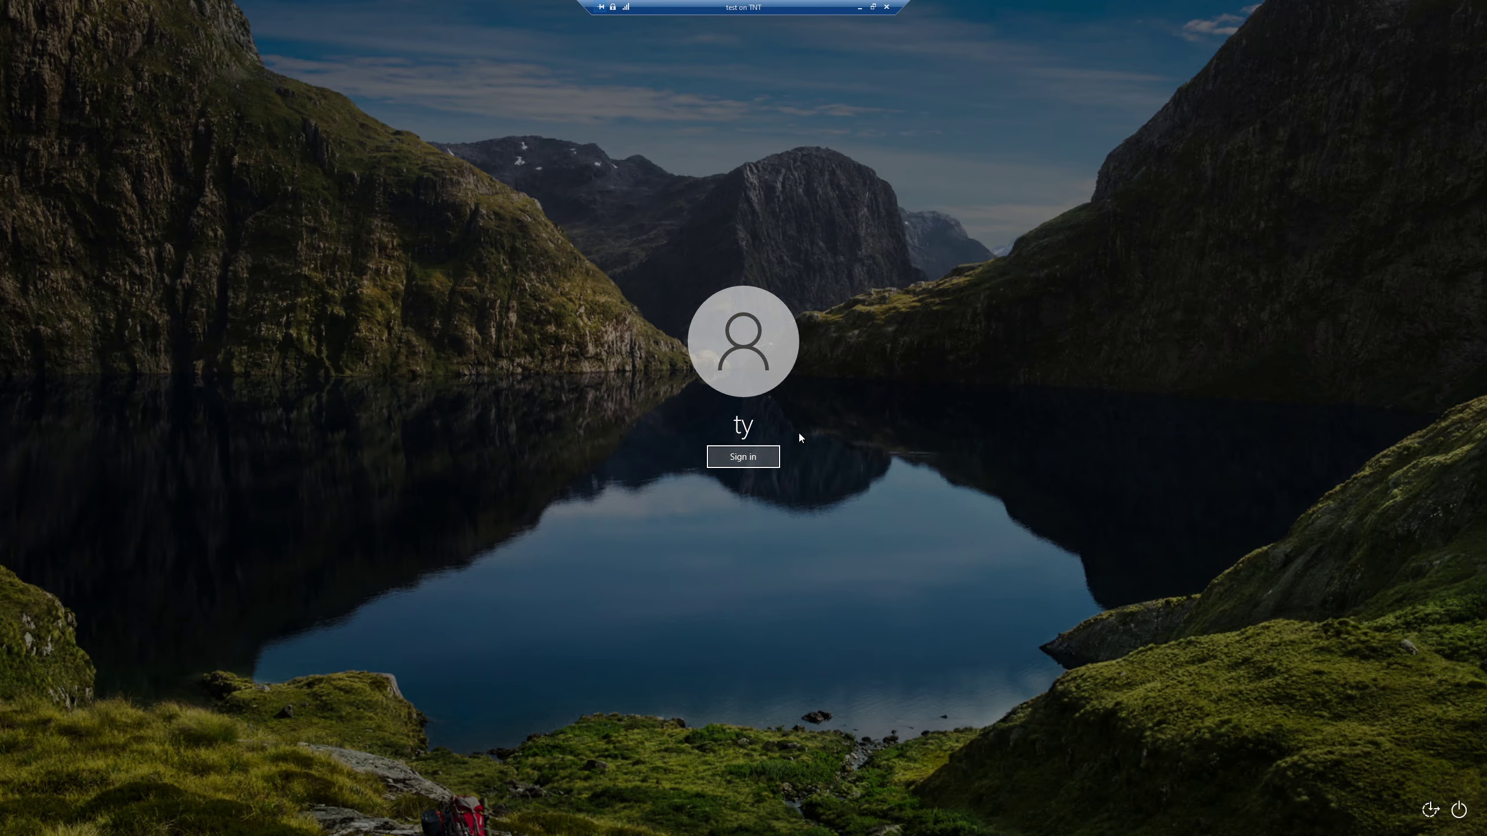
left_click(761, 461)
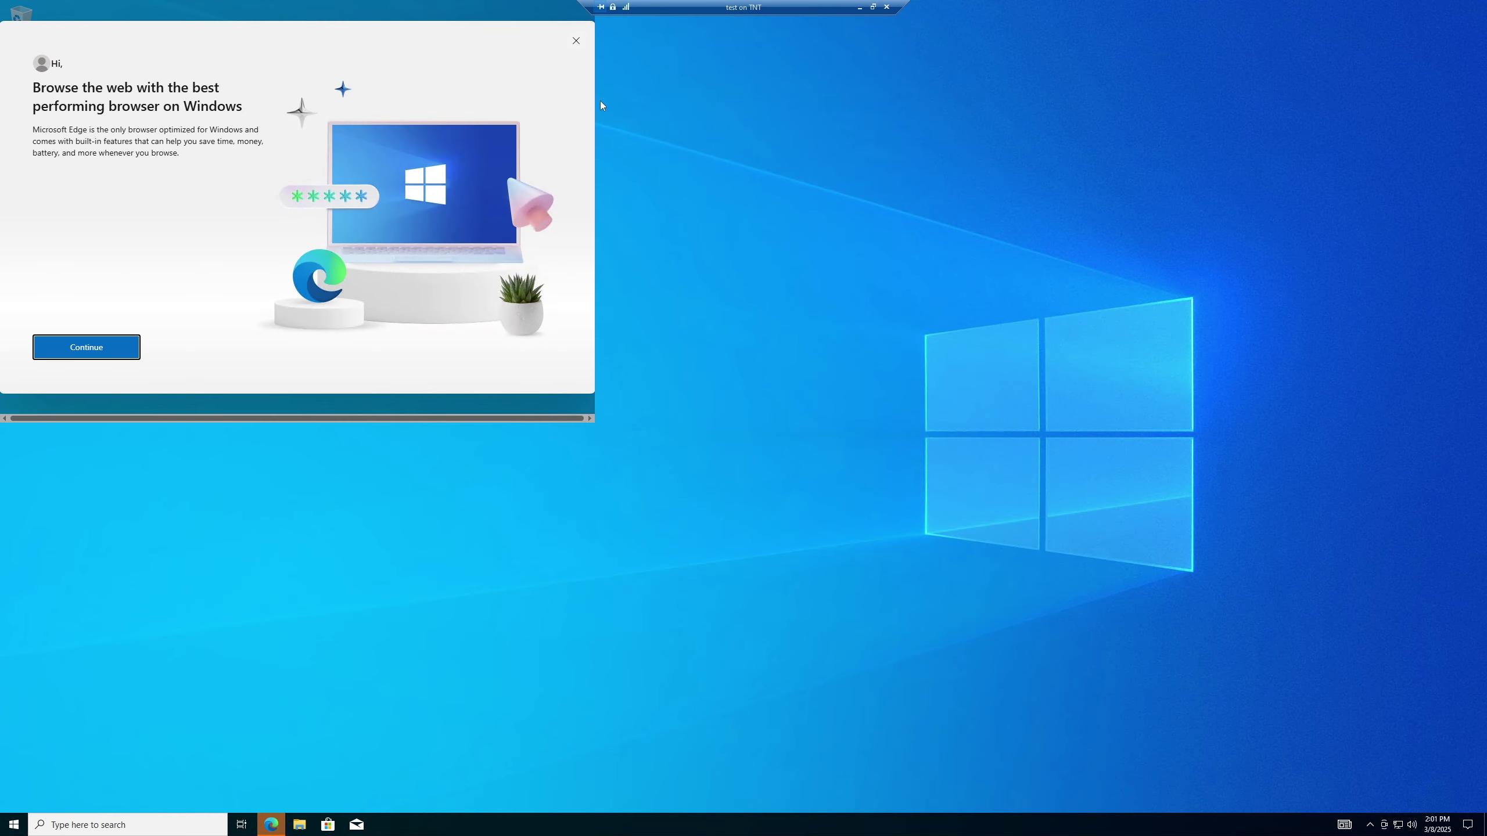
left_click(576, 41)
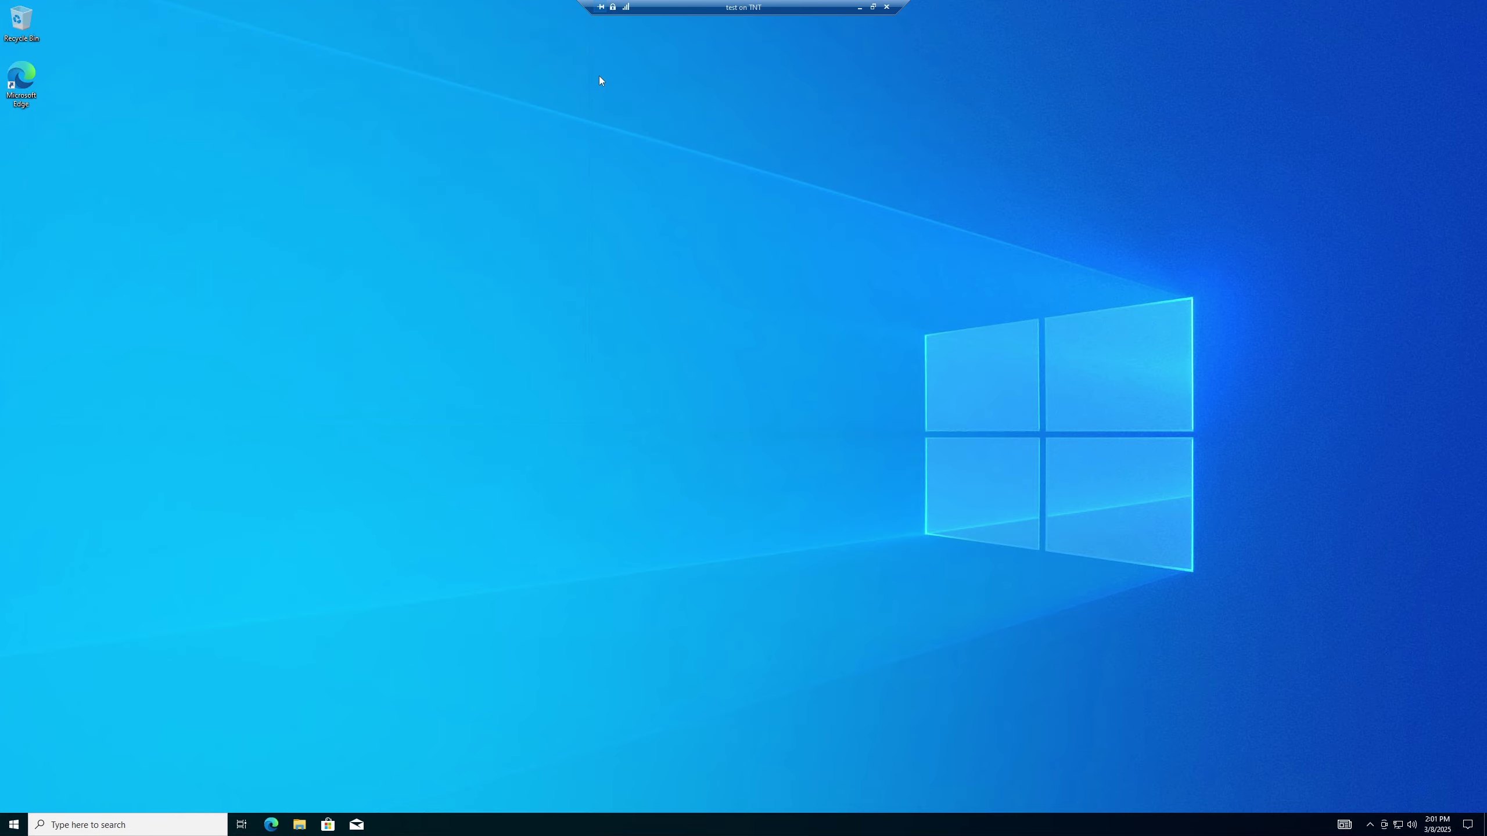
- Check the quality of the remote connection to the virtual machine and close the report
left_click(626, 6)
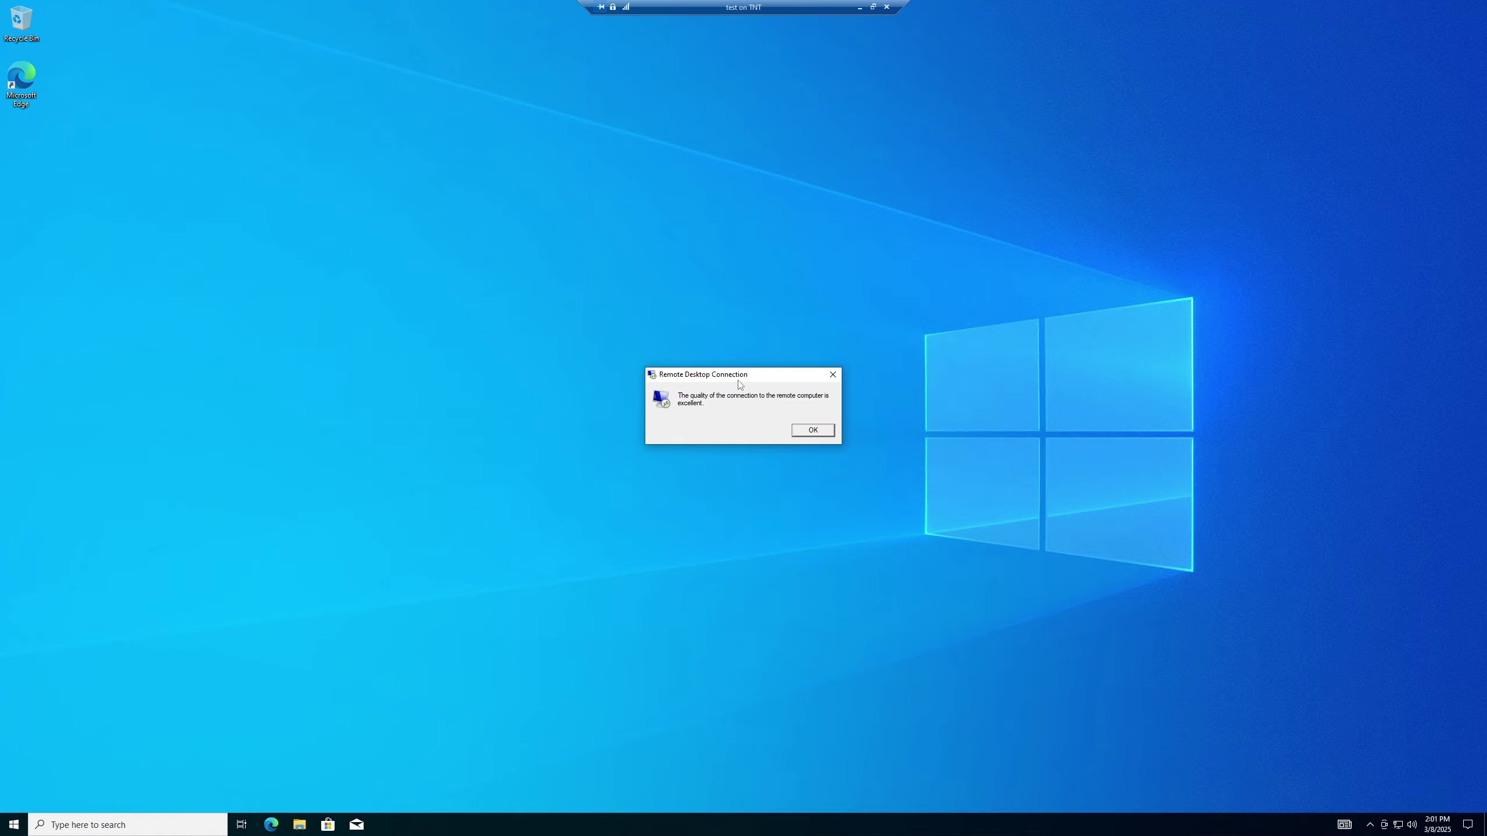
left_click(814, 430)
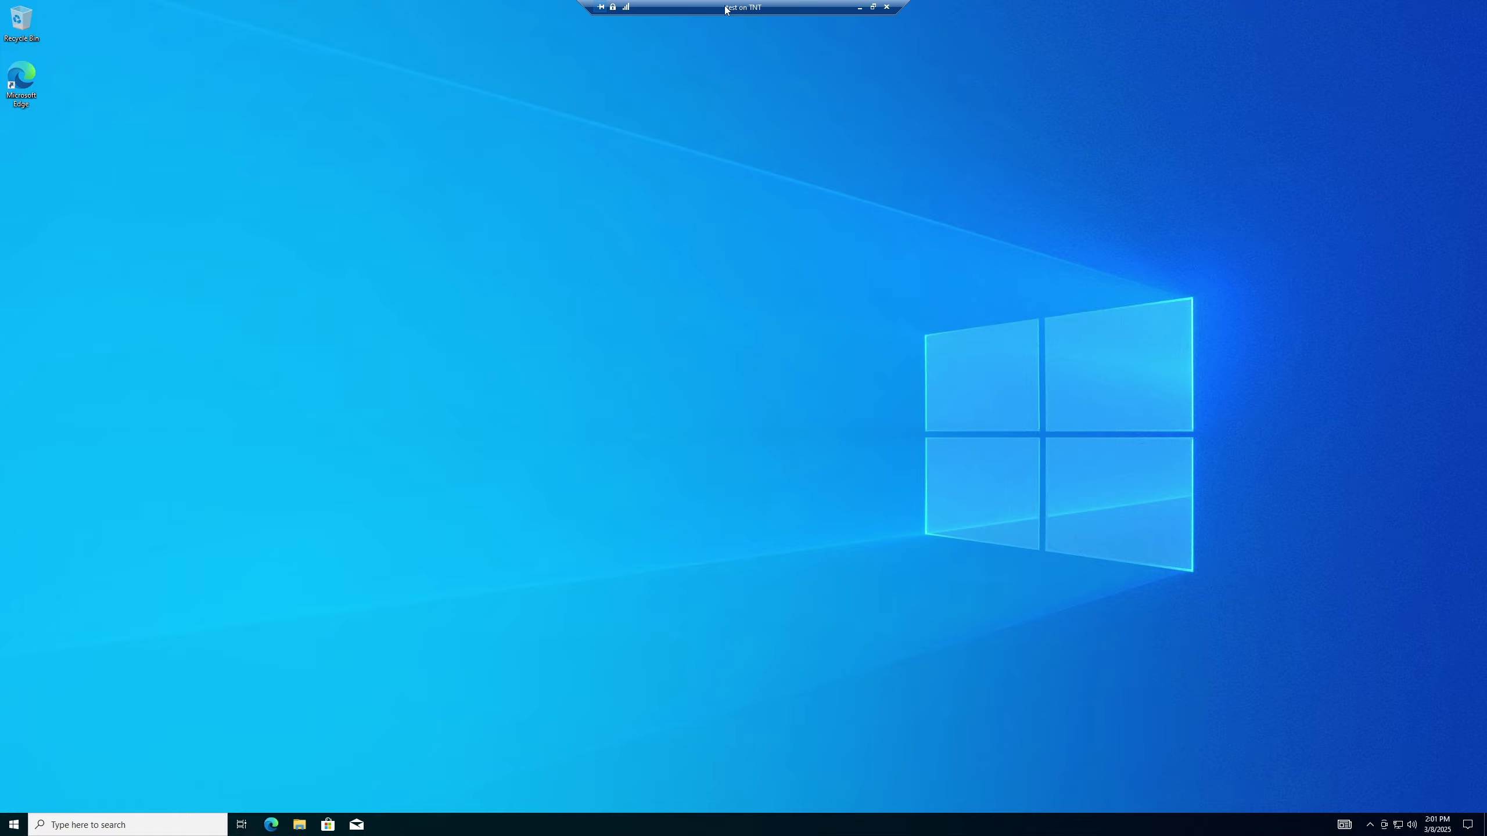
left_click(626, 7)
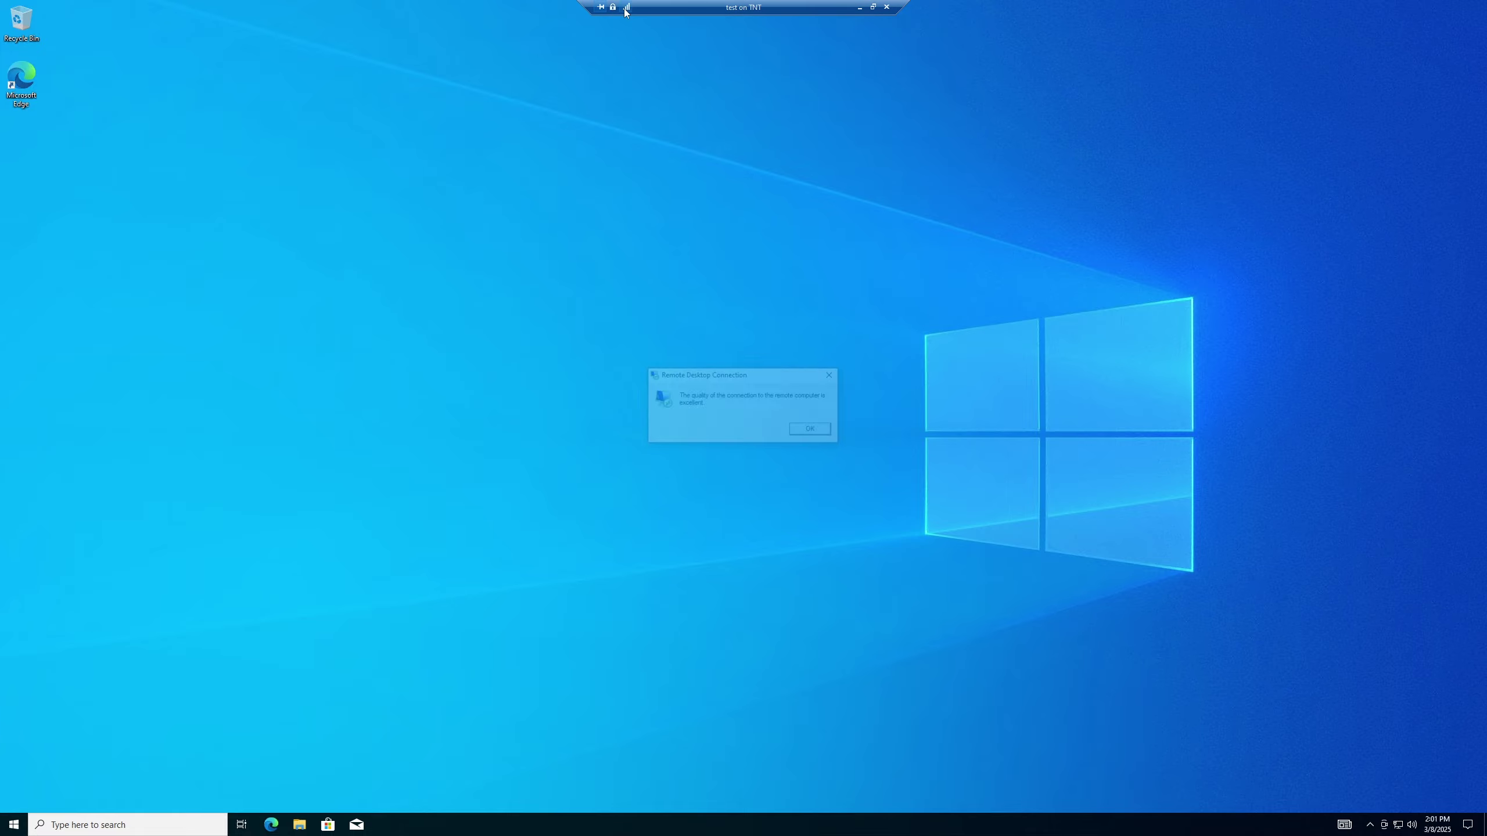
left_click(831, 378)
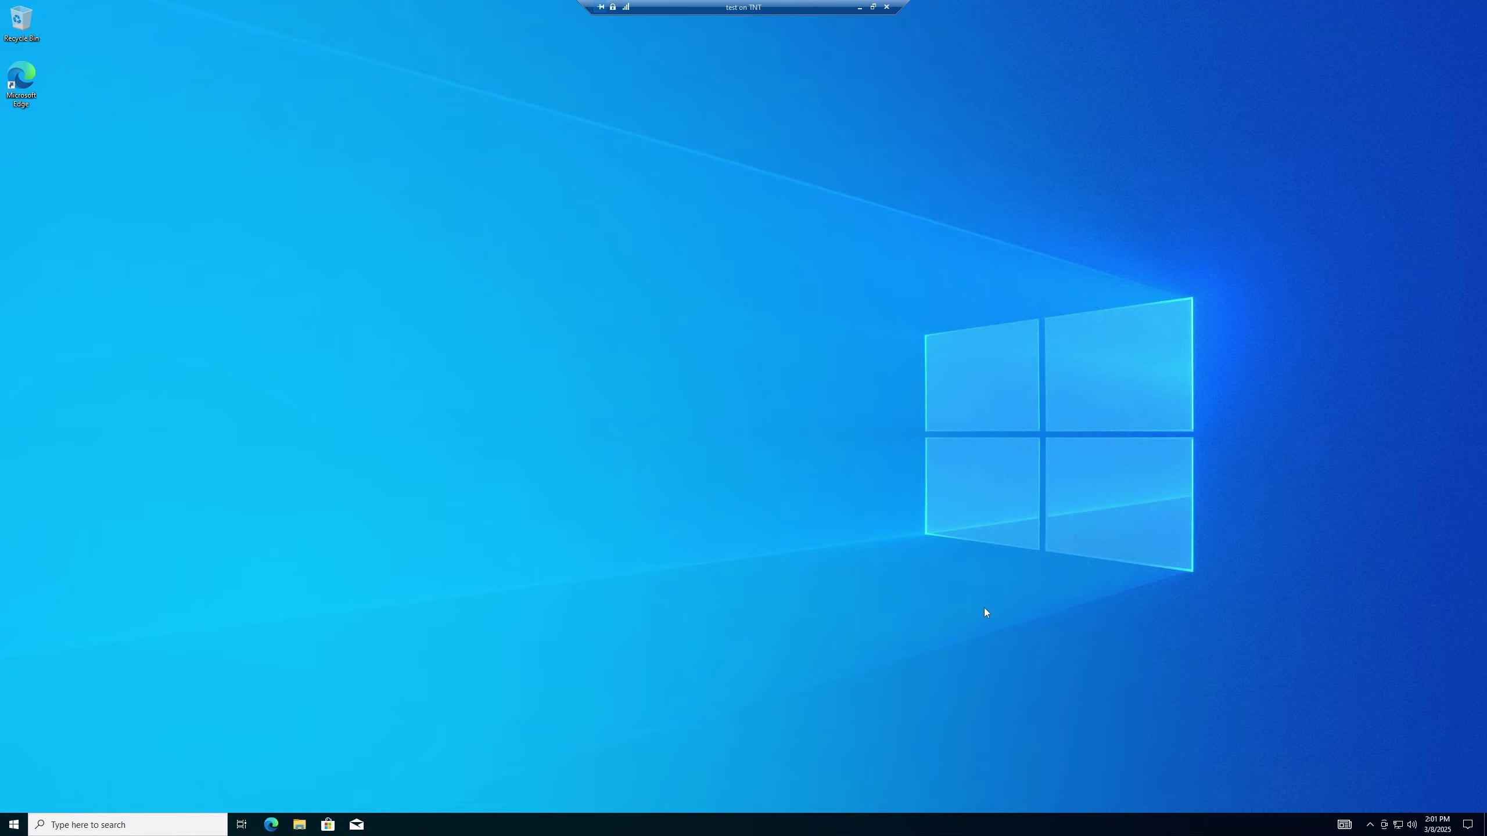
- Move the hidden notification icons out of the overflow area so they always show on the taskbar
left_click(1370, 825)
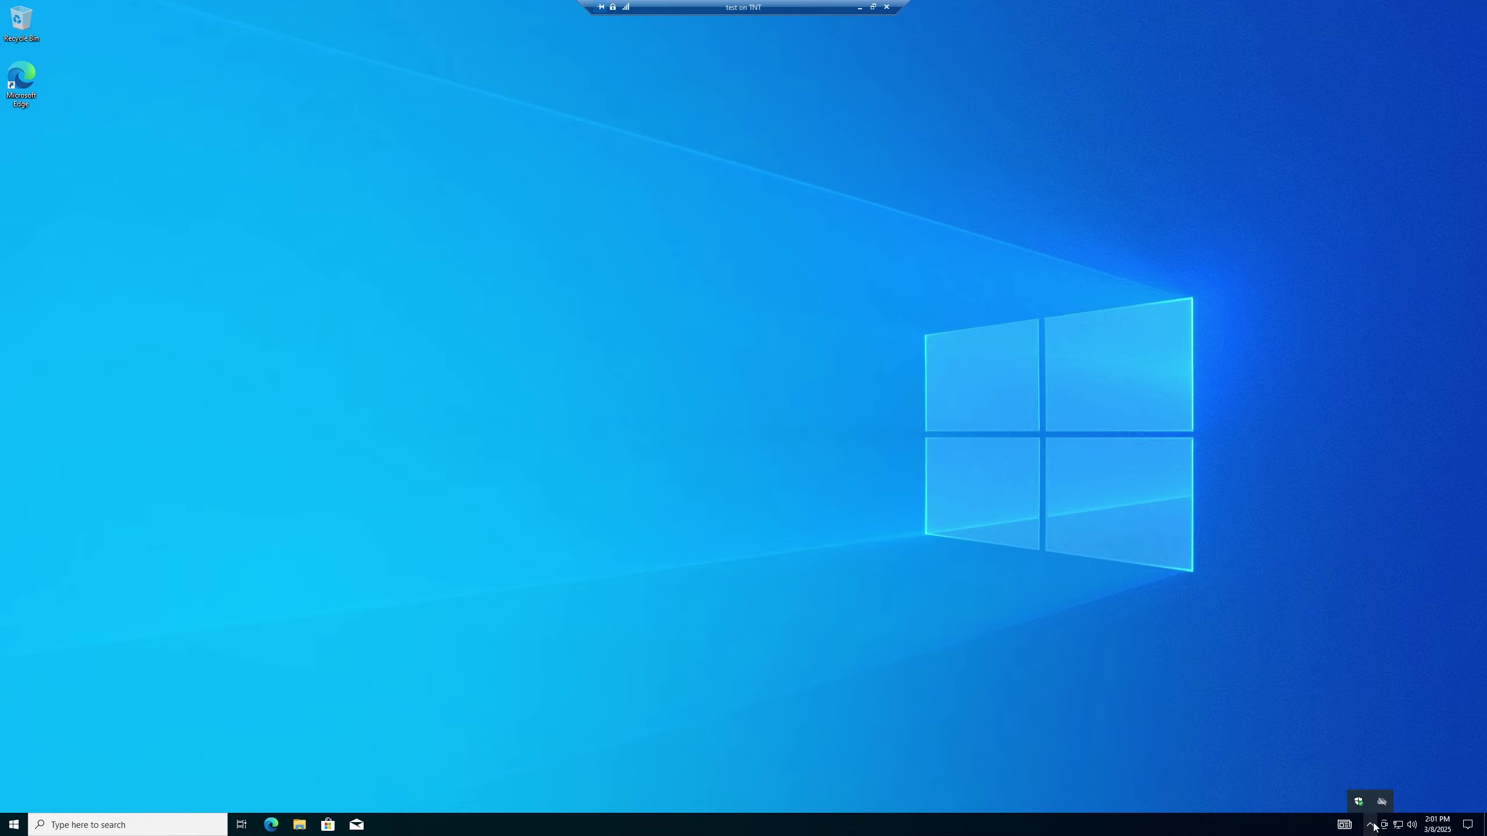
mouse_move(1359, 803)
left_mouse_down()
mouse_move(1373, 826)
mouse_move(1354, 825)
left_mouse_up()
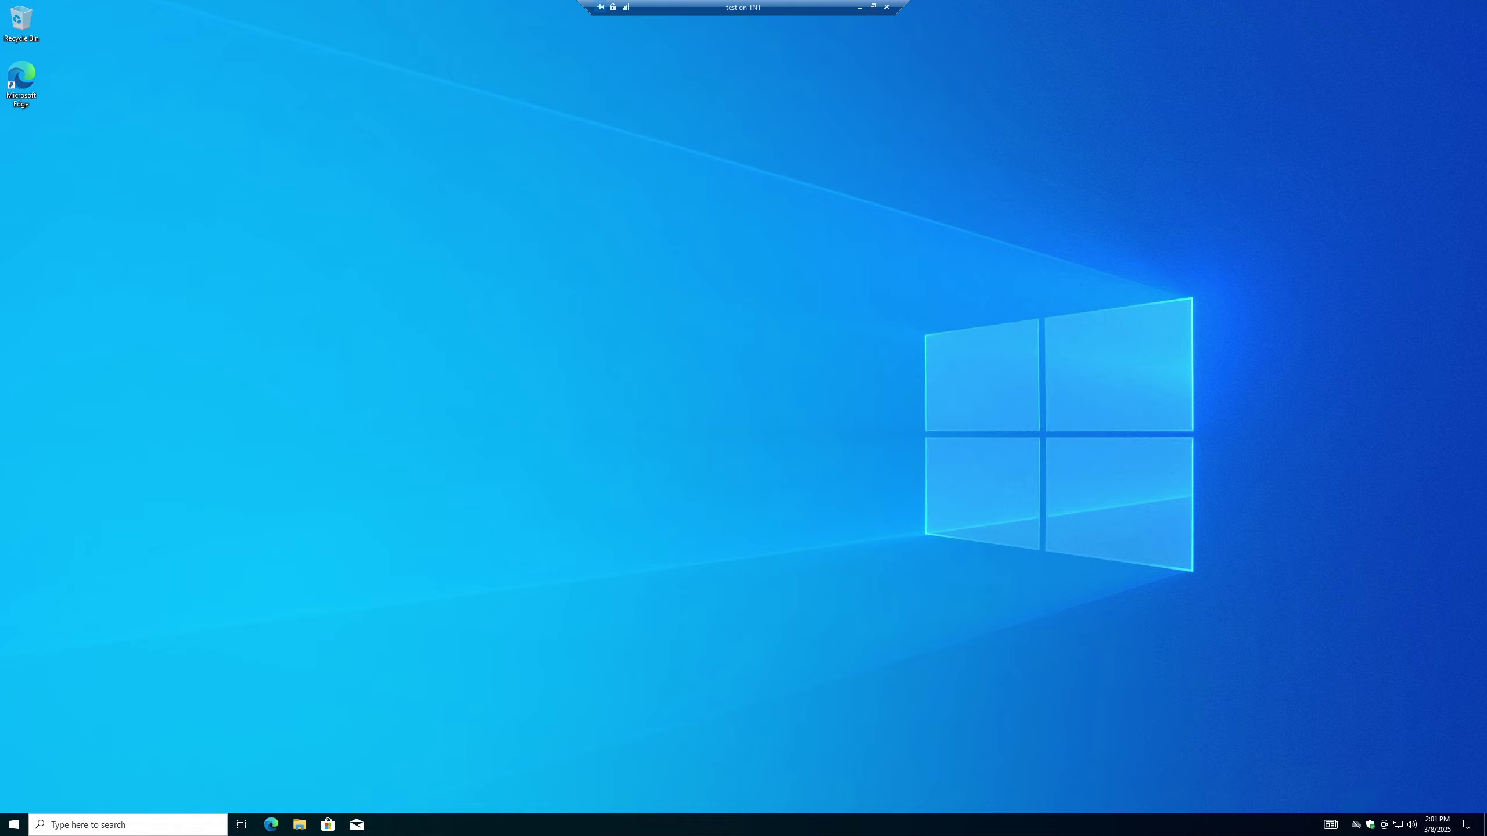
left_click(100, 830)
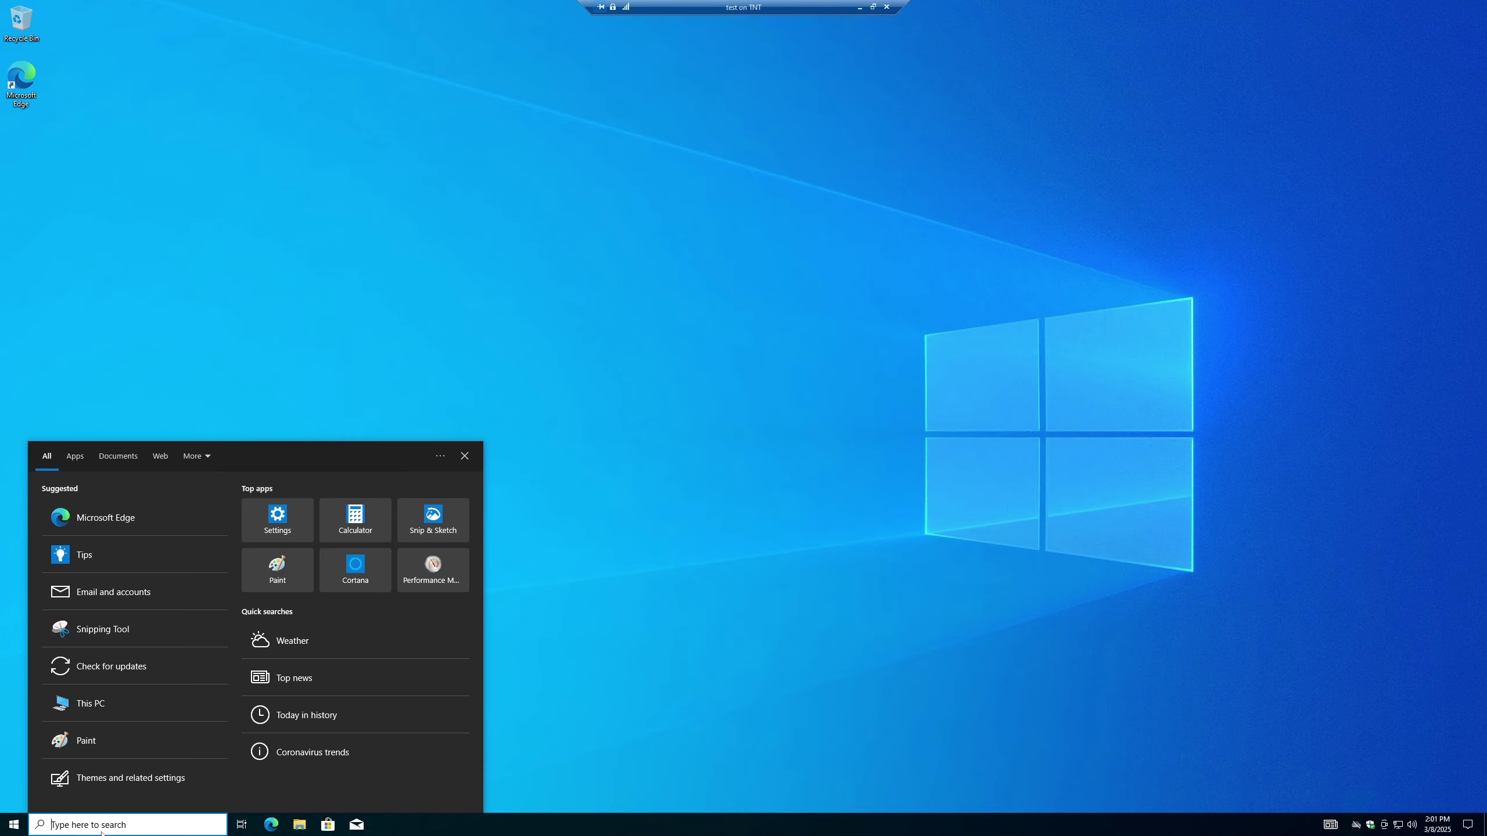
left_click(676, 585)
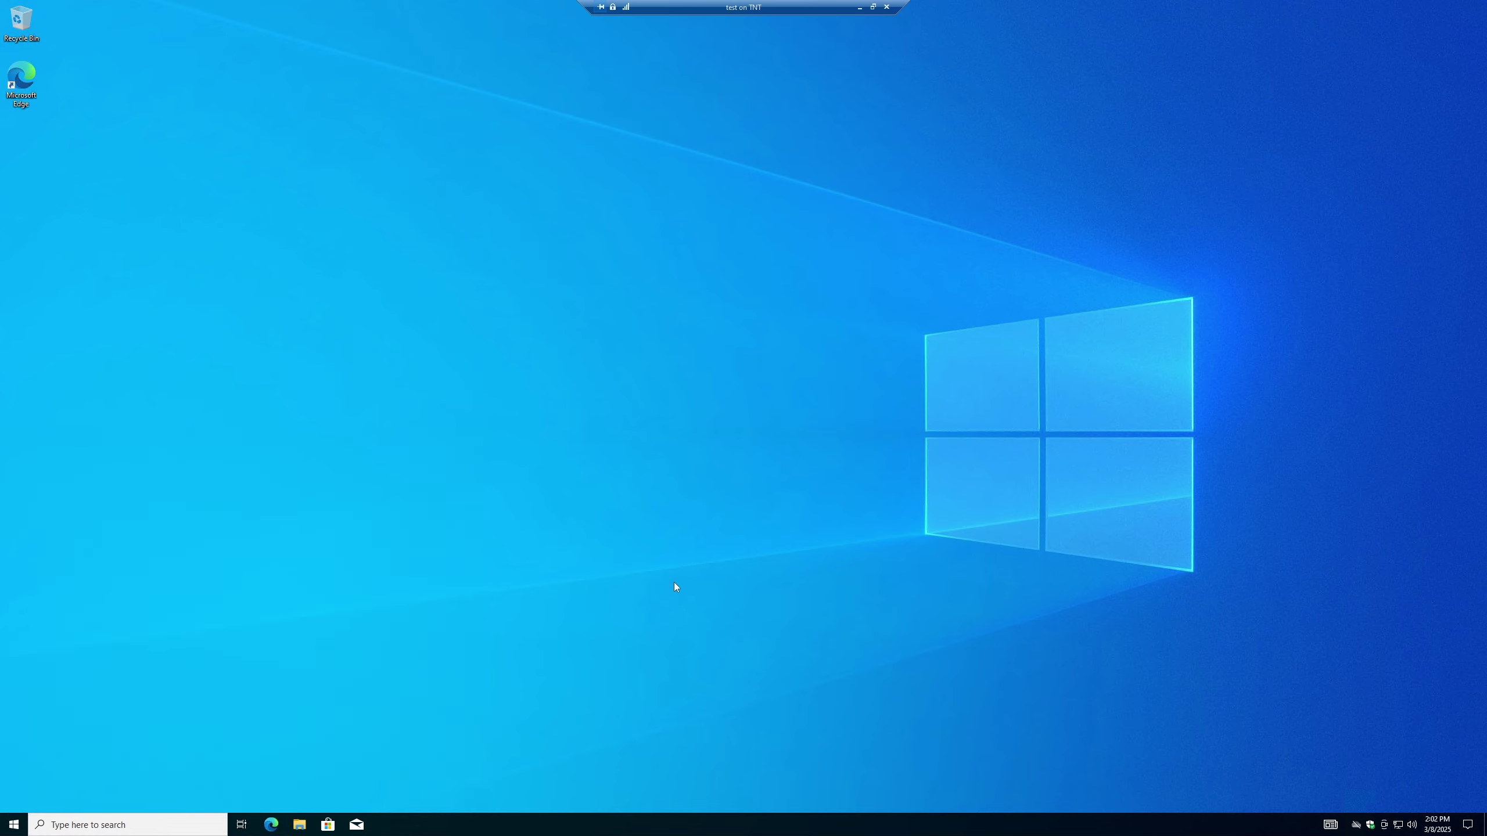